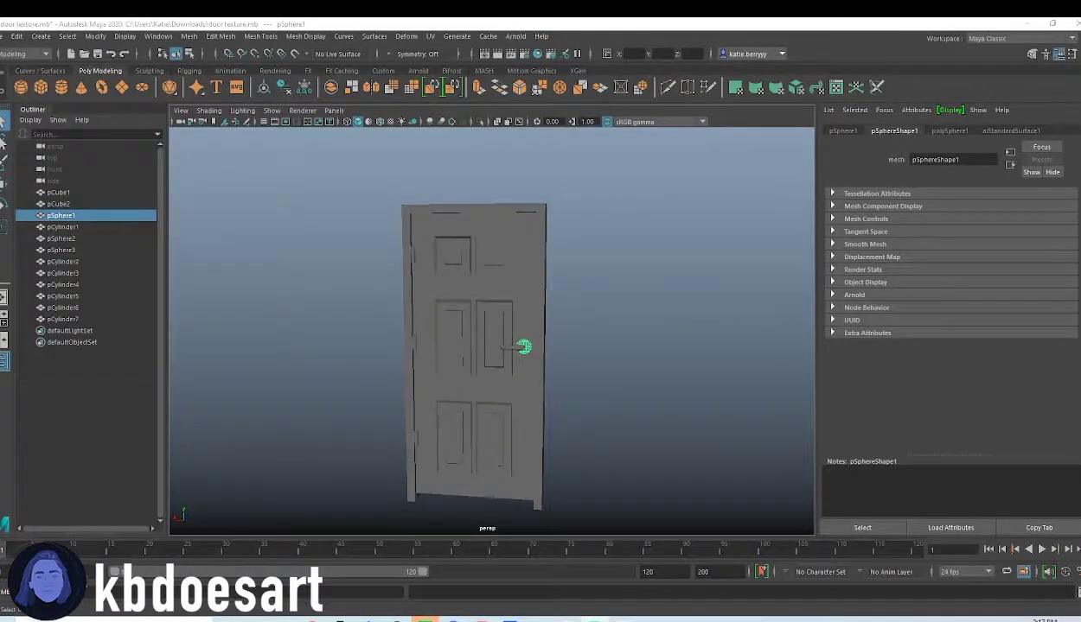
Select all the door handle pieces on both sides of the door.
click(590, 361)
alt+drag(511, 392, 490, 380)
alt+right_drag(430, 273, 502, 296)
alt+drag(502, 297, 510, 343)
click(535, 346)
shift+click(520, 344)
alt+drag(587, 356, 453, 408)
shift+click(429, 388)
shift+click(390, 382)
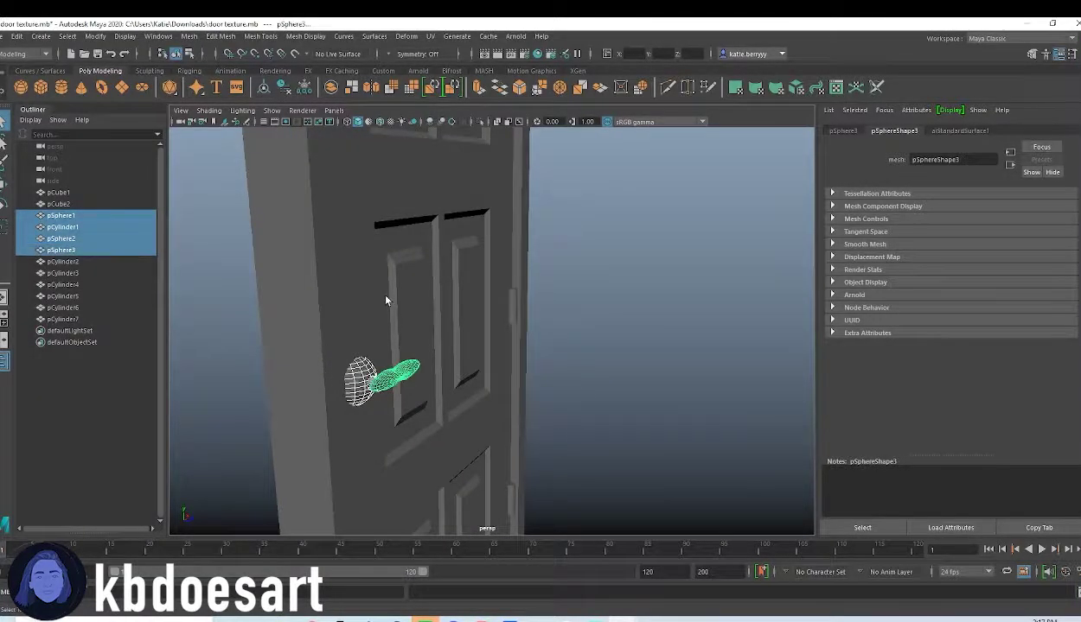
Add all six hinge cylinders, pCylinder2 to pCylinder7, to the selection.
alt+drag(386, 300, 533, 307)
shift+click(391, 344)
alt+middle_drag(463, 256, 563, 270)
shift+click(462, 322)
alt+drag(563, 270, 523, 299)
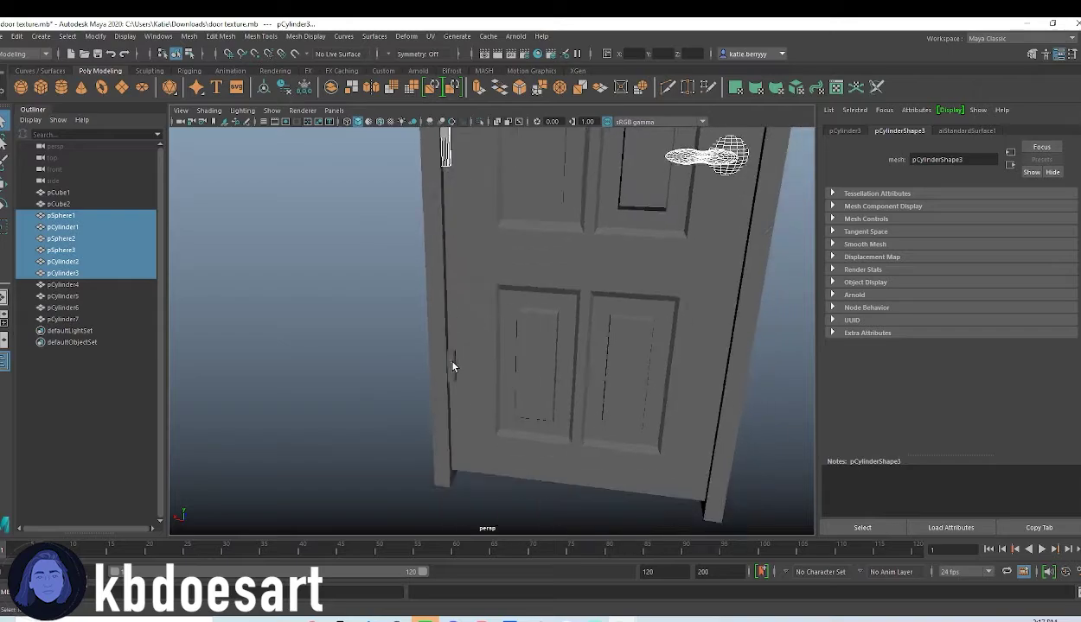
shift+click(446, 363)
alt+drag(446, 363, 549, 377)
shift+click(558, 385)
alt+drag(554, 331, 584, 221)
shift+click(562, 287)
shift+click(554, 436)
Assign a new Arnold aiStandardSurface material to the selected handle and hinge pieces.
alt+drag(554, 437, 584, 377)
alt+drag(603, 442, 475, 321)
alt+right_drag(476, 321, 564, 332)
alt+middle_drag(563, 331, 586, 342)
alt+drag(587, 342, 669, 396)
alt+right_drag(669, 396, 480, 346)
right_drag(495, 260, 510, 543)
click(386, 320)
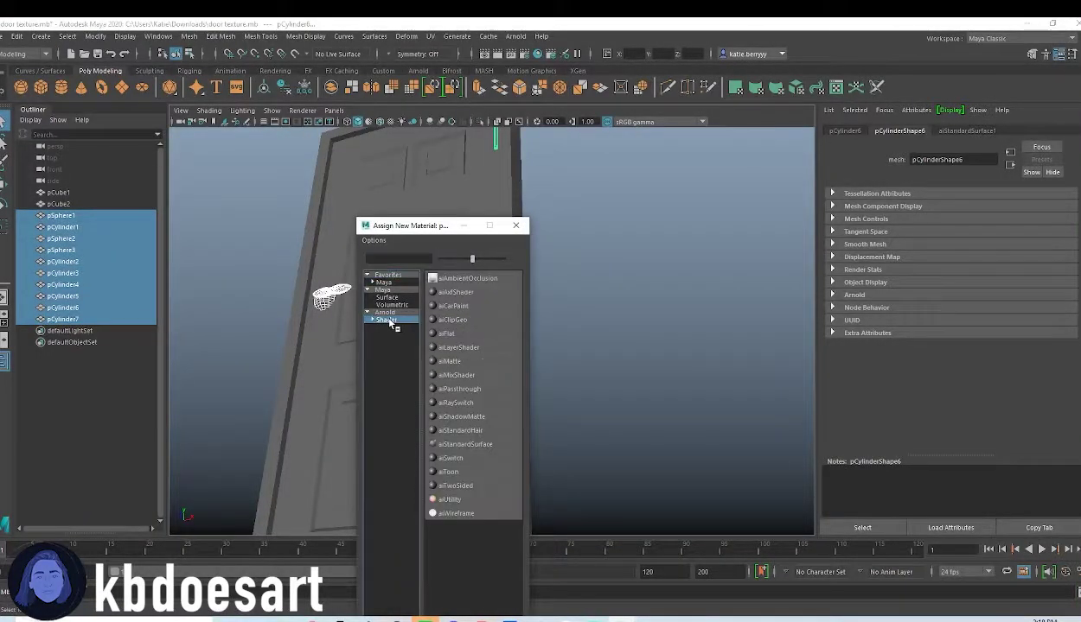
click(447, 443)
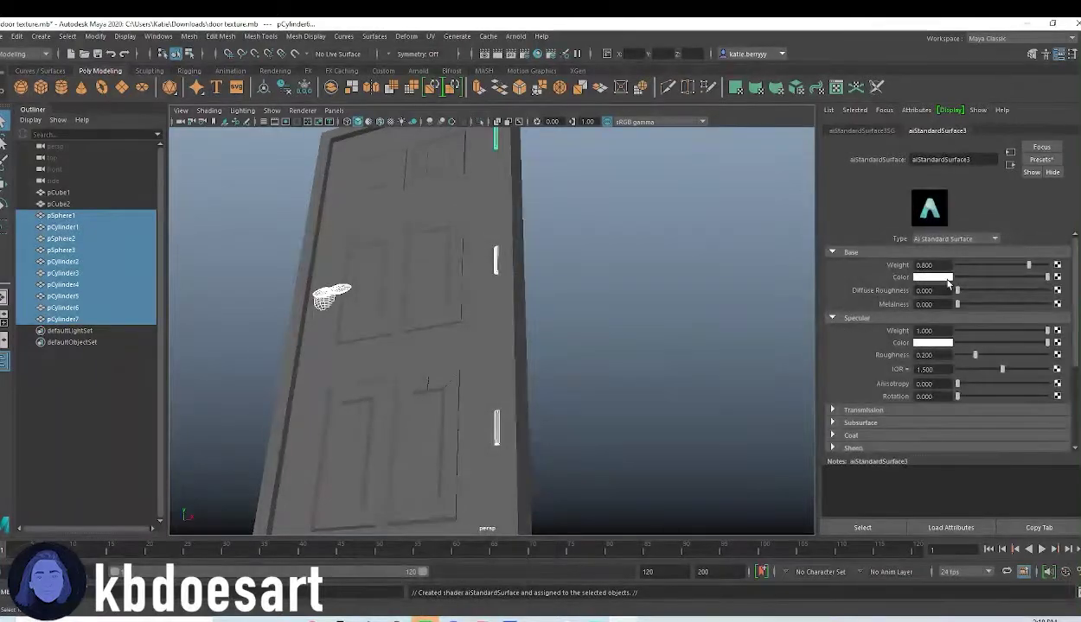
Give the hardware material a grey base color and a metalness of 0.935, then deselect the pieces.
click(923, 272)
click(941, 337)
drag(957, 304, 1041, 312)
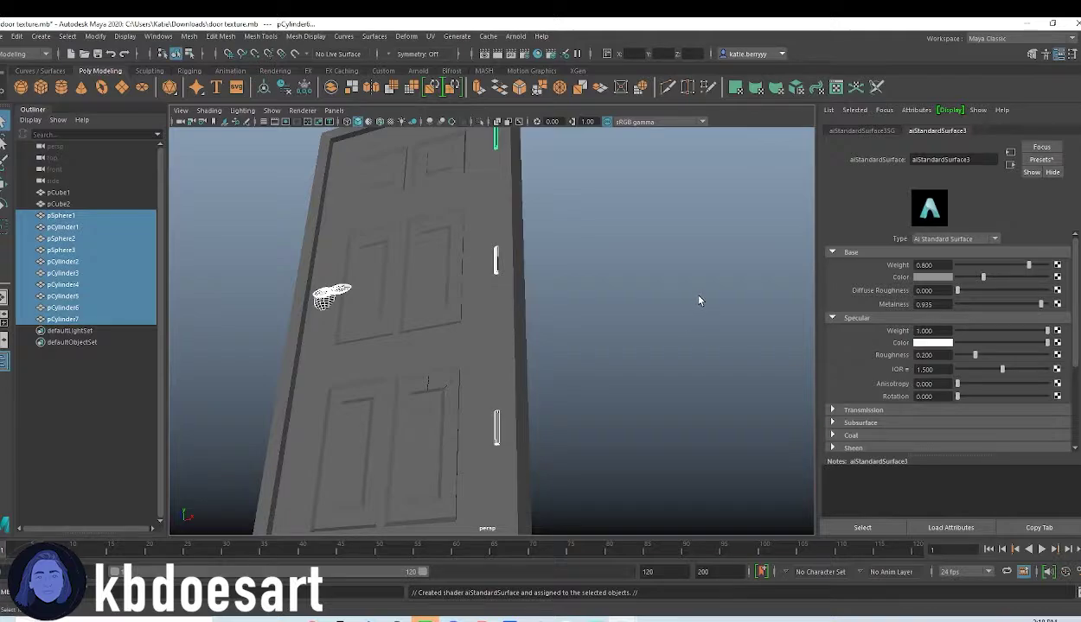
alt+drag(683, 287, 596, 307)
click(597, 307)
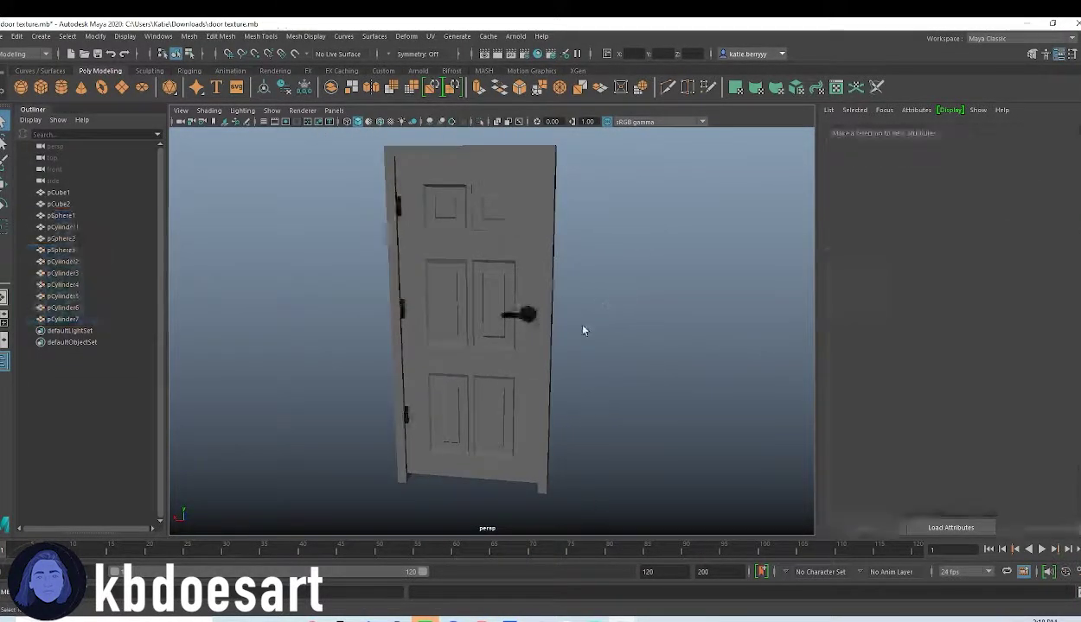
Add an Arnold skydome light to the scene and set the viewport to textured display.
key(7)
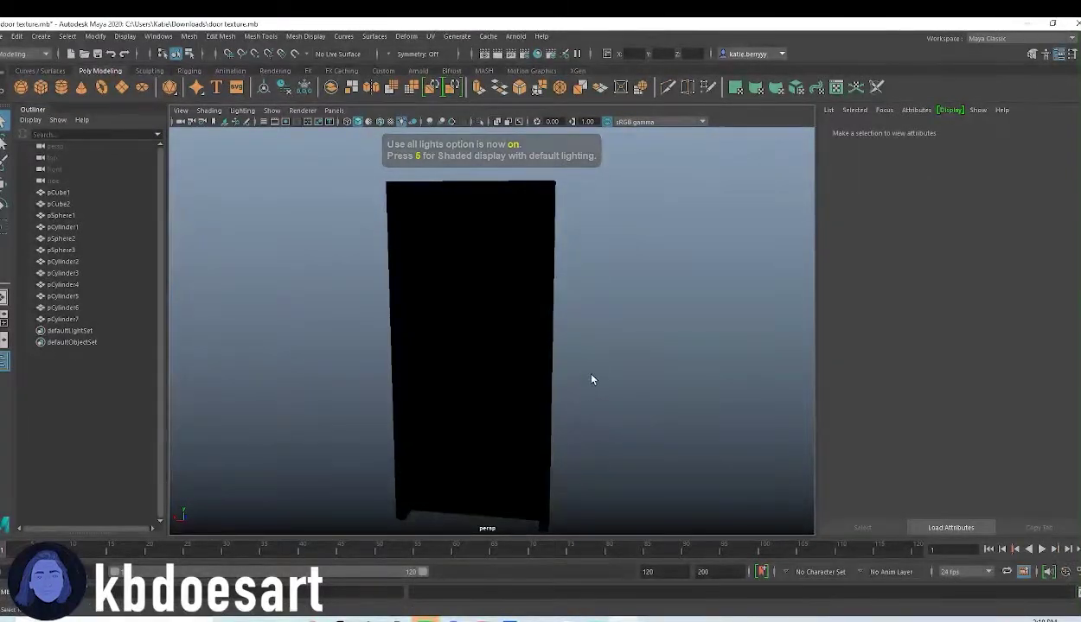
click(418, 71)
click(80, 89)
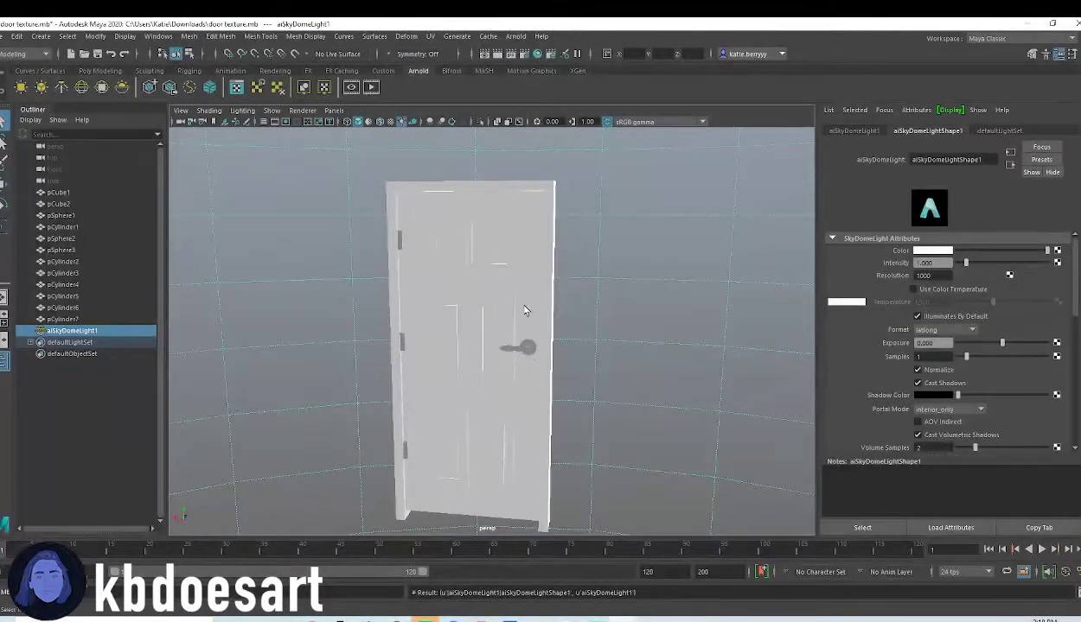
key(6)
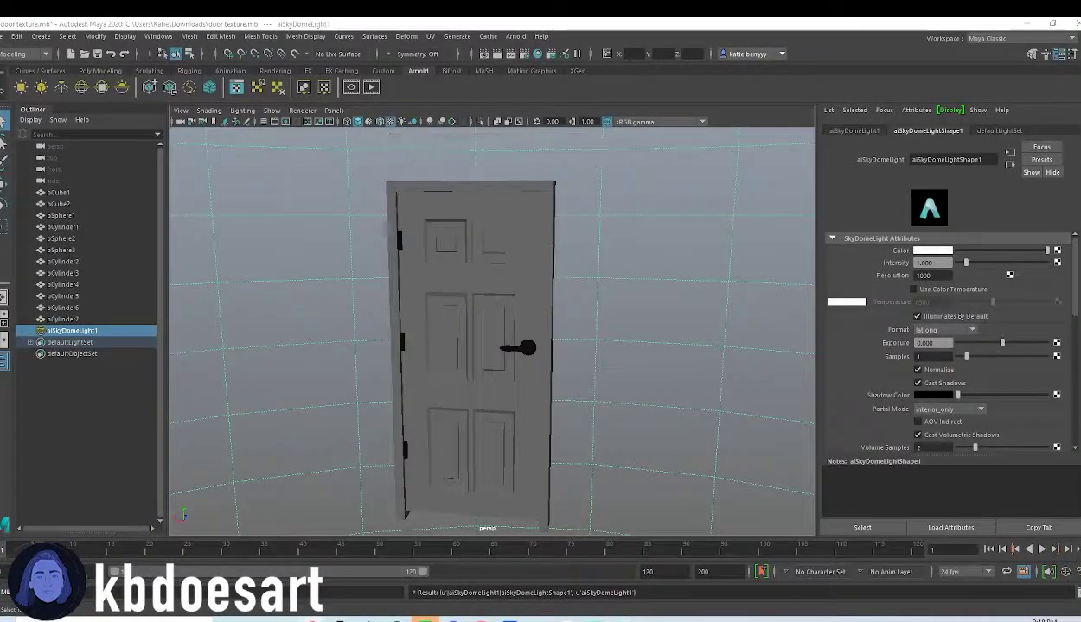
Switch to Poly Haven in the browser, browse the man-made wood textures and open Wood Table 001.
drag(692, 605, 680, 21)
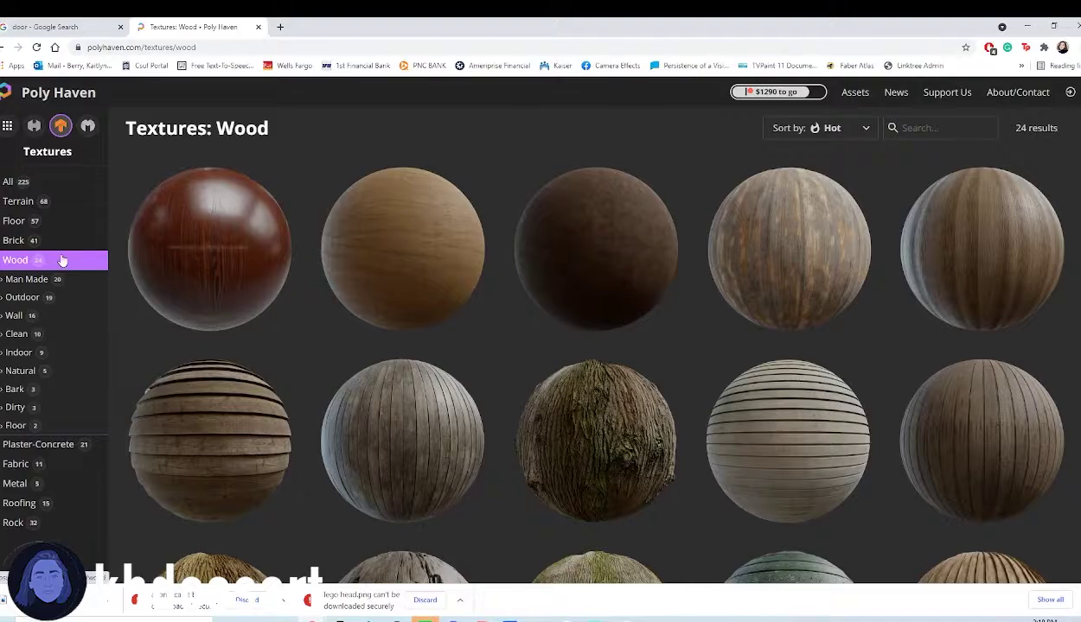
click(34, 282)
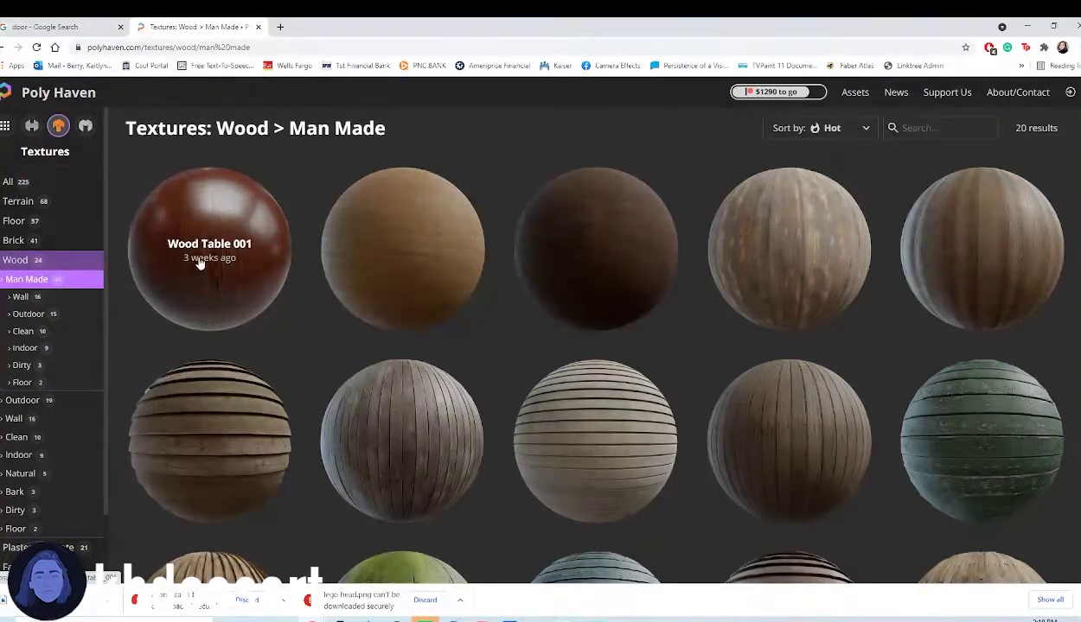
scroll(204, 281, down, 2)
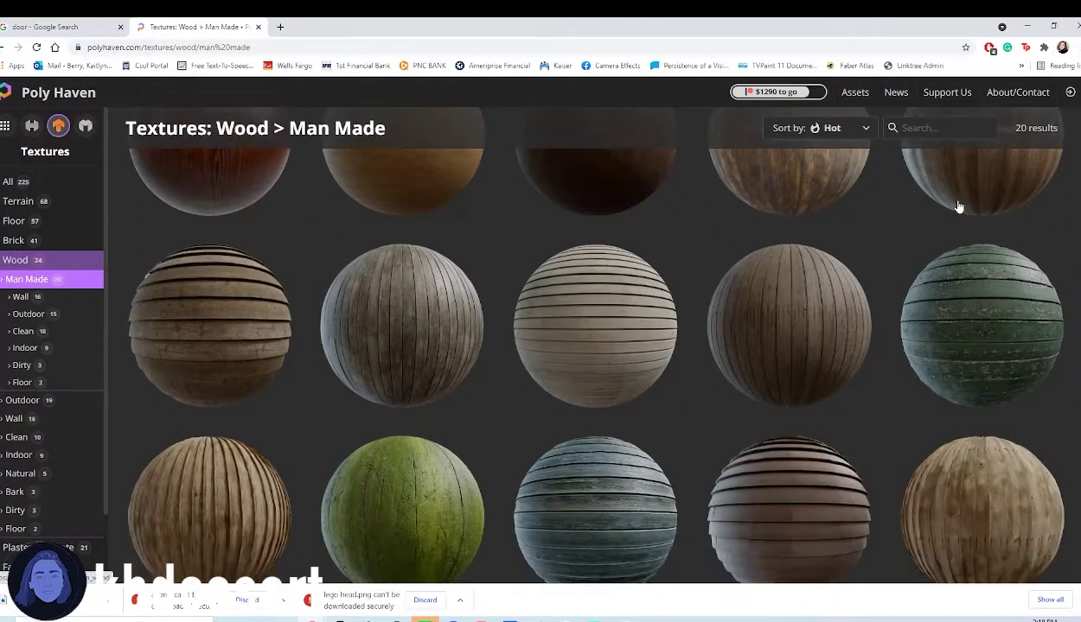
scroll(964, 207, up, 2)
scroll(739, 266, down, 3)
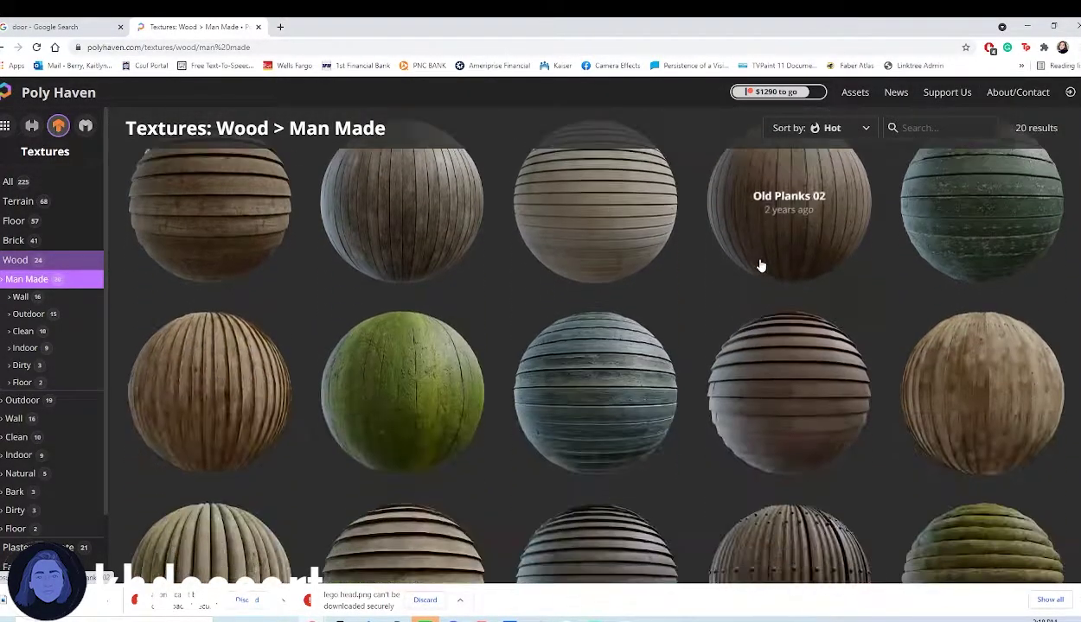
scroll(760, 265, down, 4)
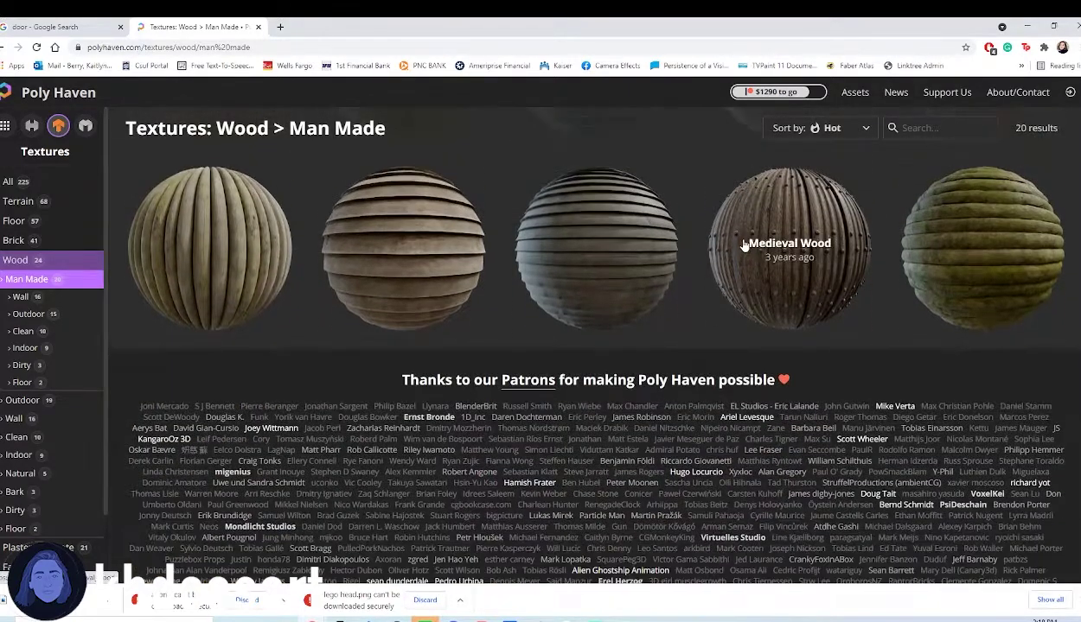
scroll(742, 243, up, 6)
click(228, 247)
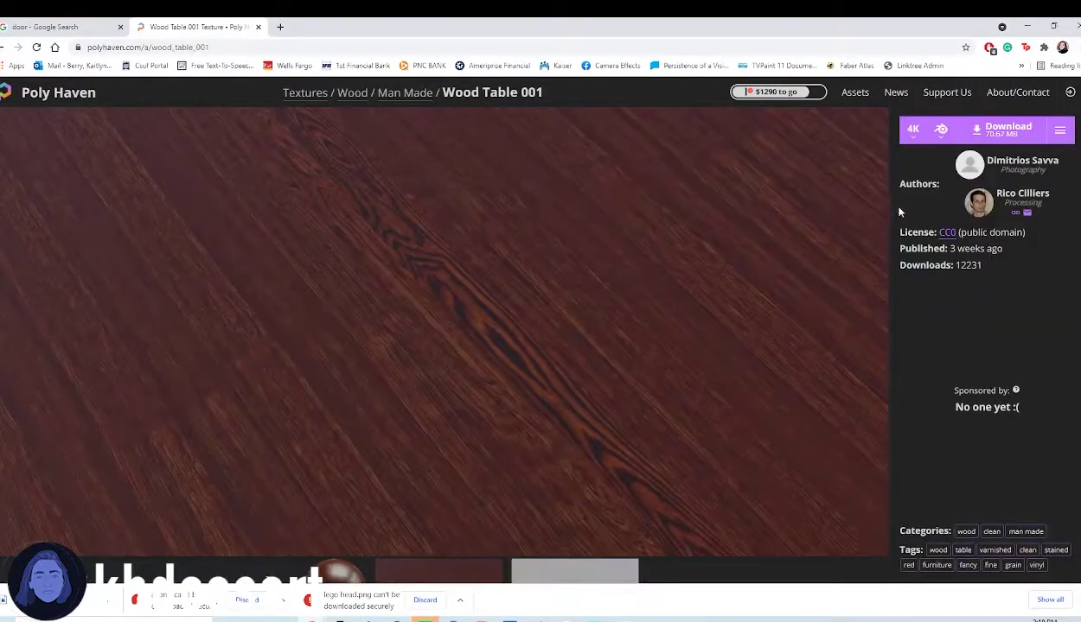
Download the Wood Table 001 texture at 2K resolution and dismiss the browser's downloads bar.
click(912, 132)
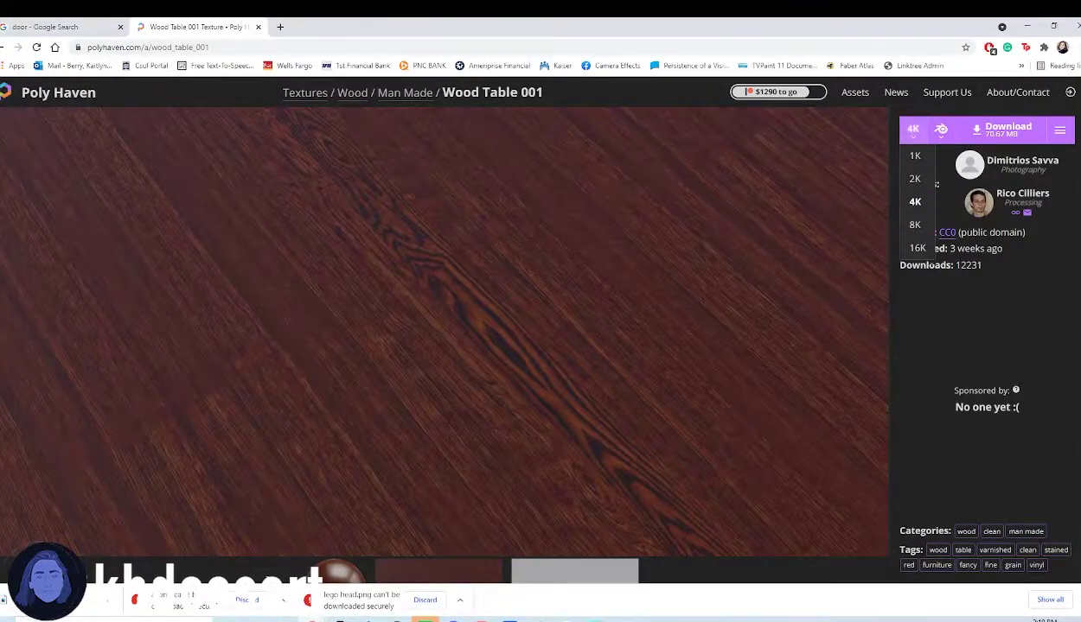
click(915, 179)
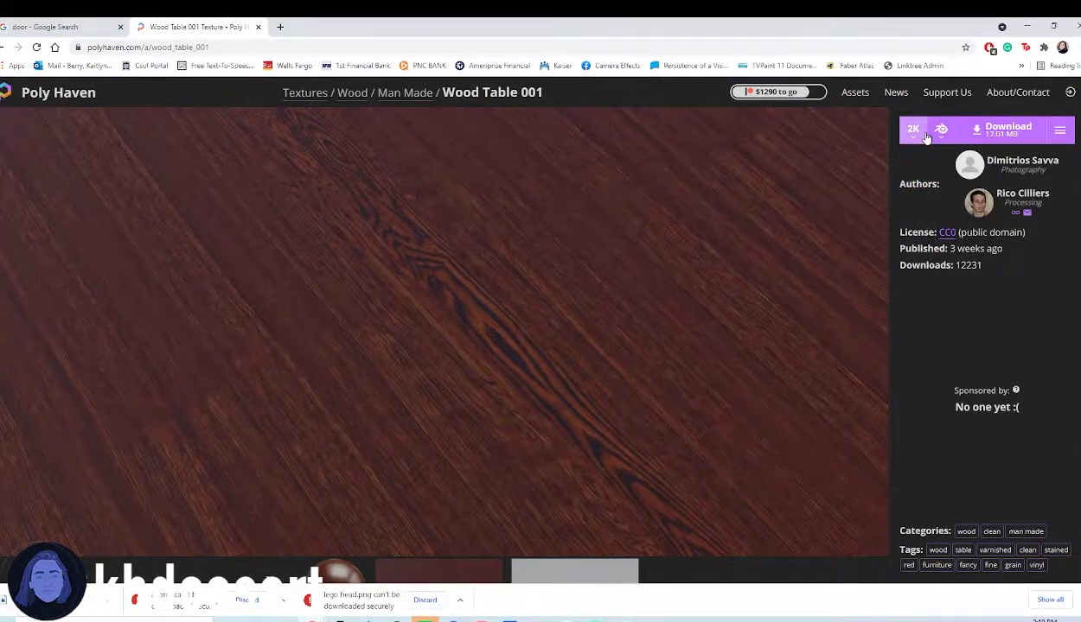
click(1003, 129)
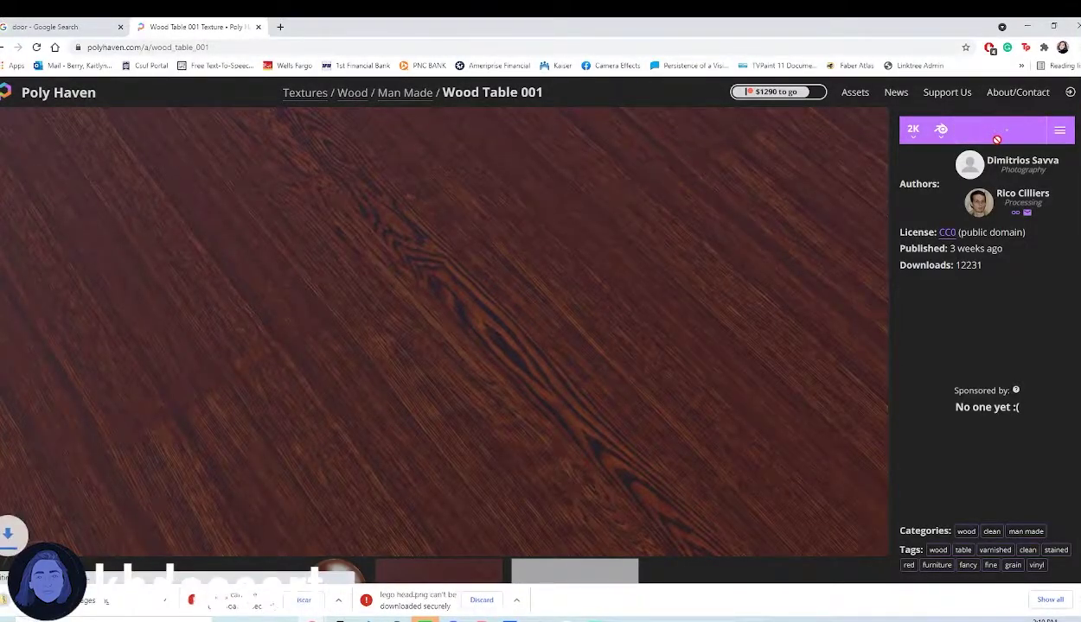
click(1078, 600)
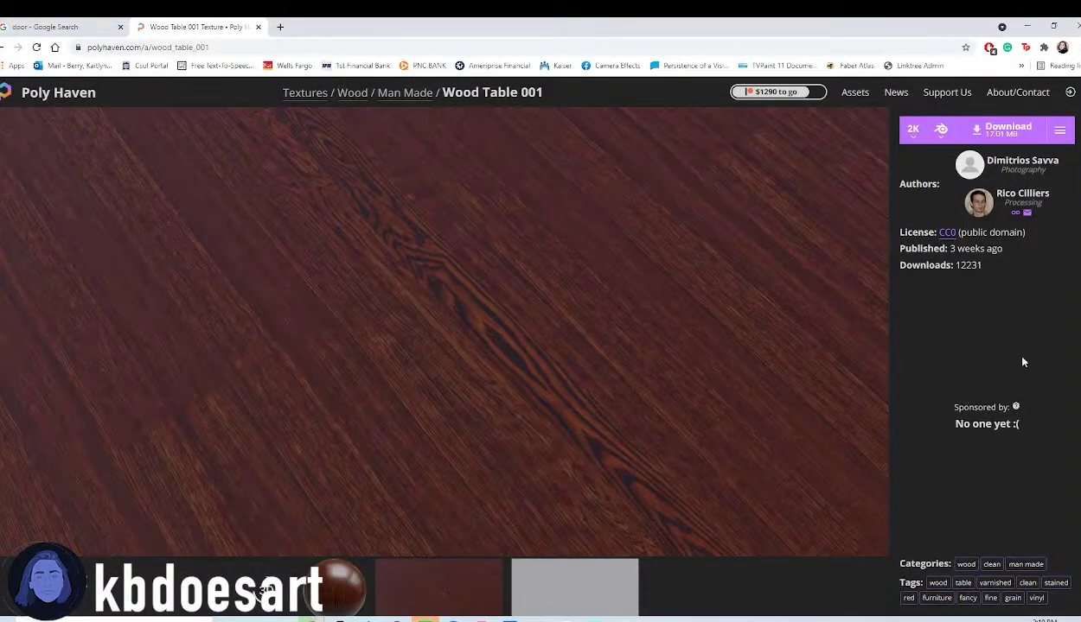
Return to Maya and assign a new Arnold aiStandardSurface material to the door and its frame.
click(1026, 28)
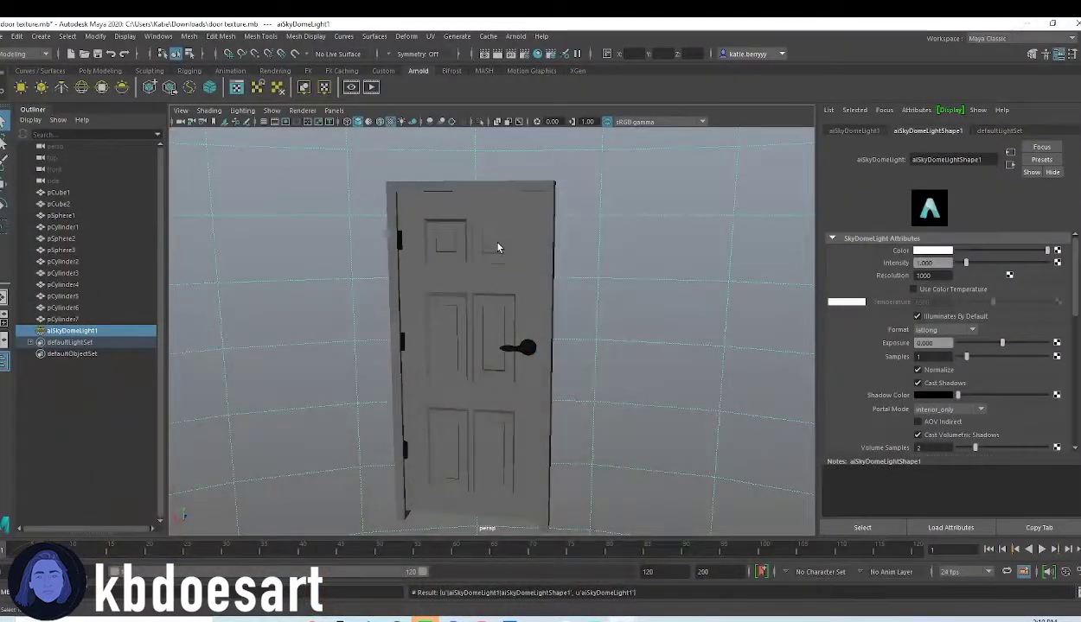
click(457, 217)
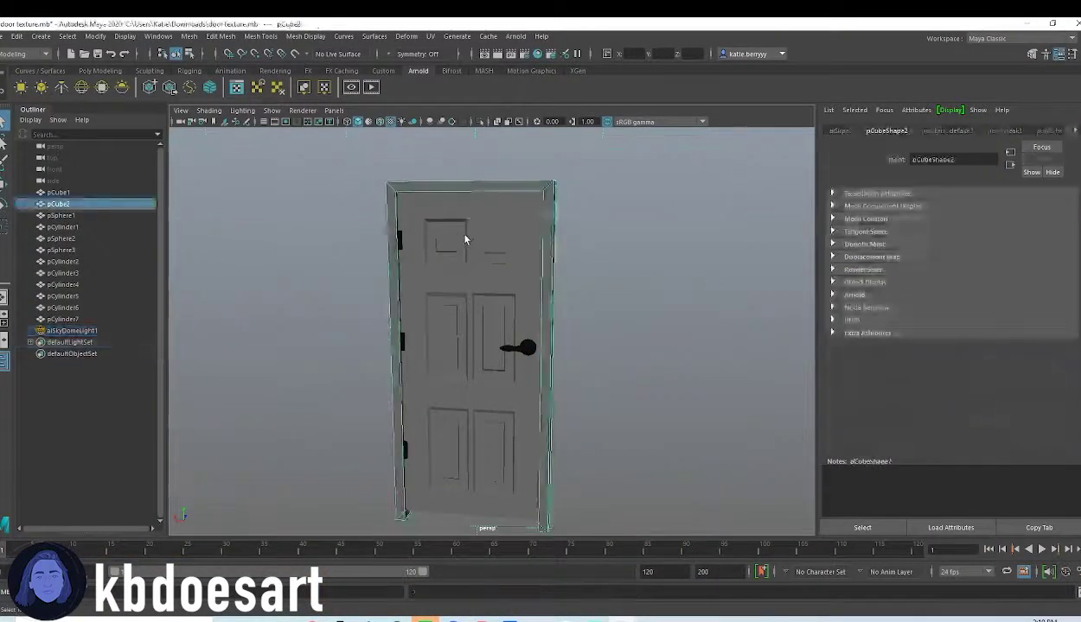
mouse_move(644, 387)
alt+mouse_down()
mouse_move(488, 372)
mouse_move(642, 382)
mouse_move(627, 373)
alt+mouse_up()
right_drag(479, 255, 504, 528)
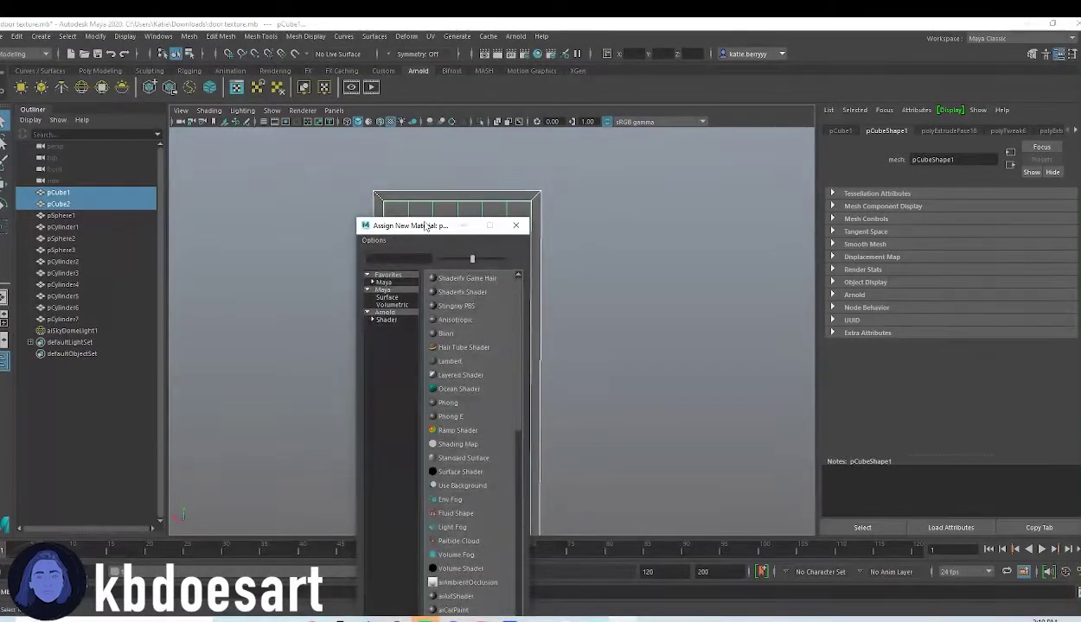
drag(424, 225, 641, 109)
click(604, 203)
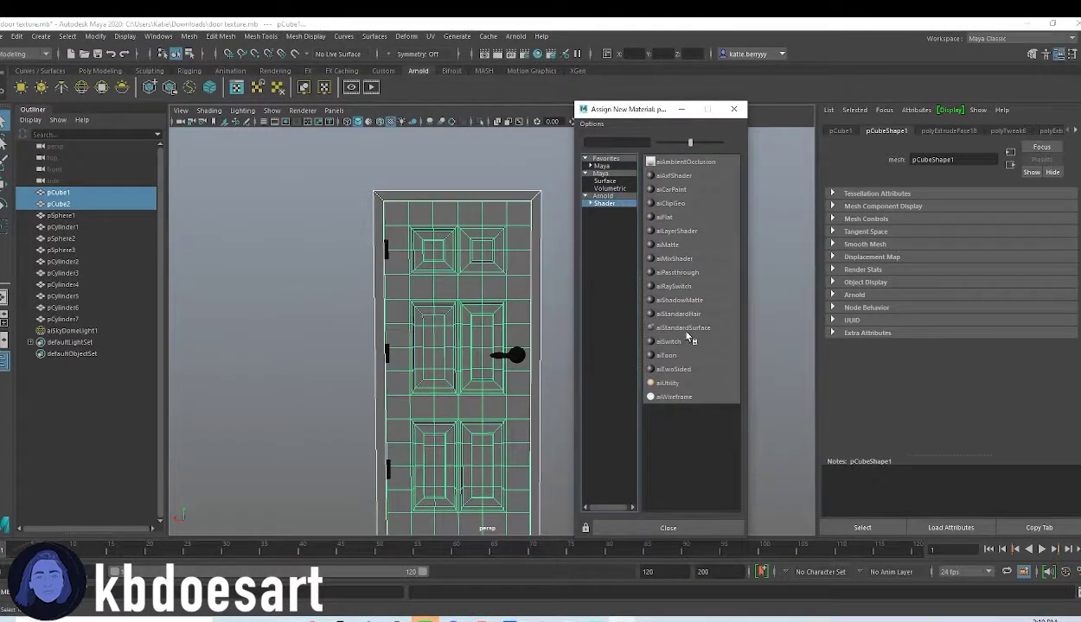
click(687, 329)
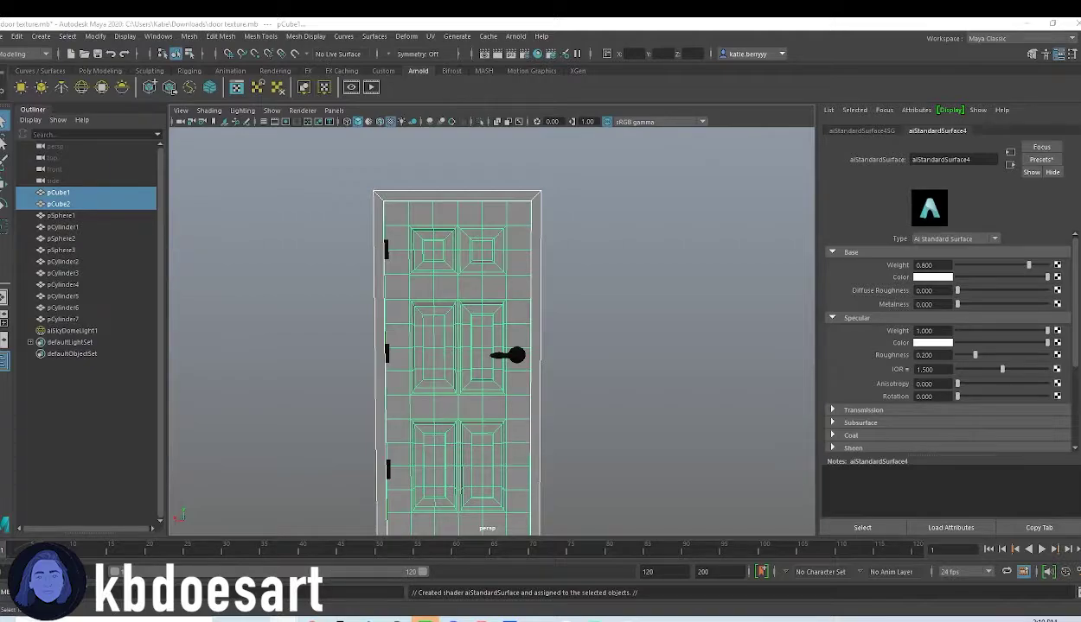
Extract the downloaded wood_table_001_2k.blend archive, open its extracted textures folder and close the archive window.
drag(1079, 216, 630, 120)
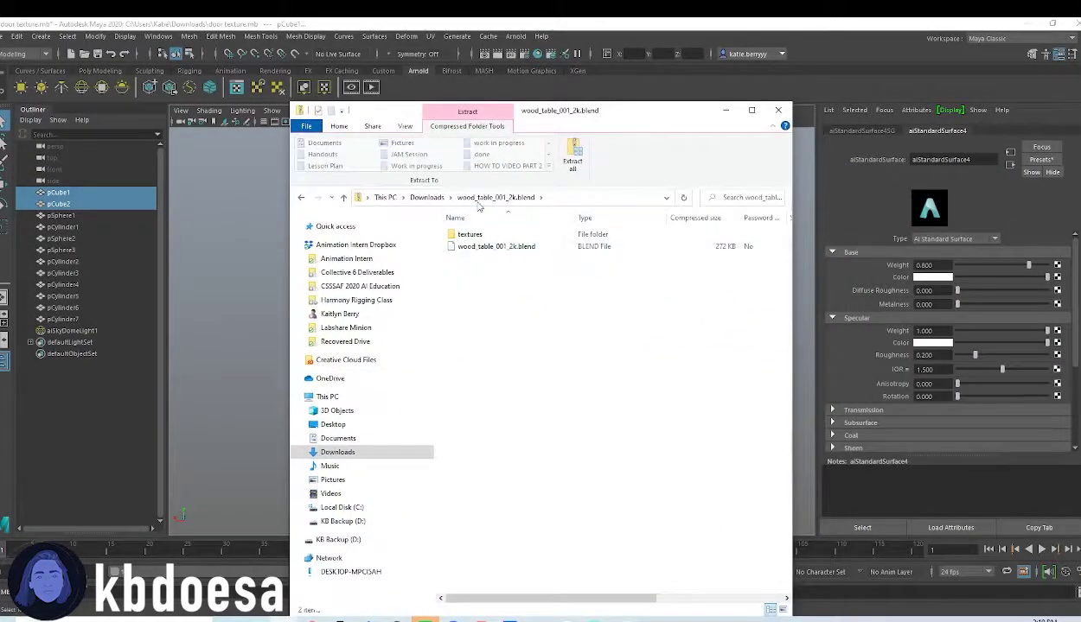
click(579, 159)
click(647, 434)
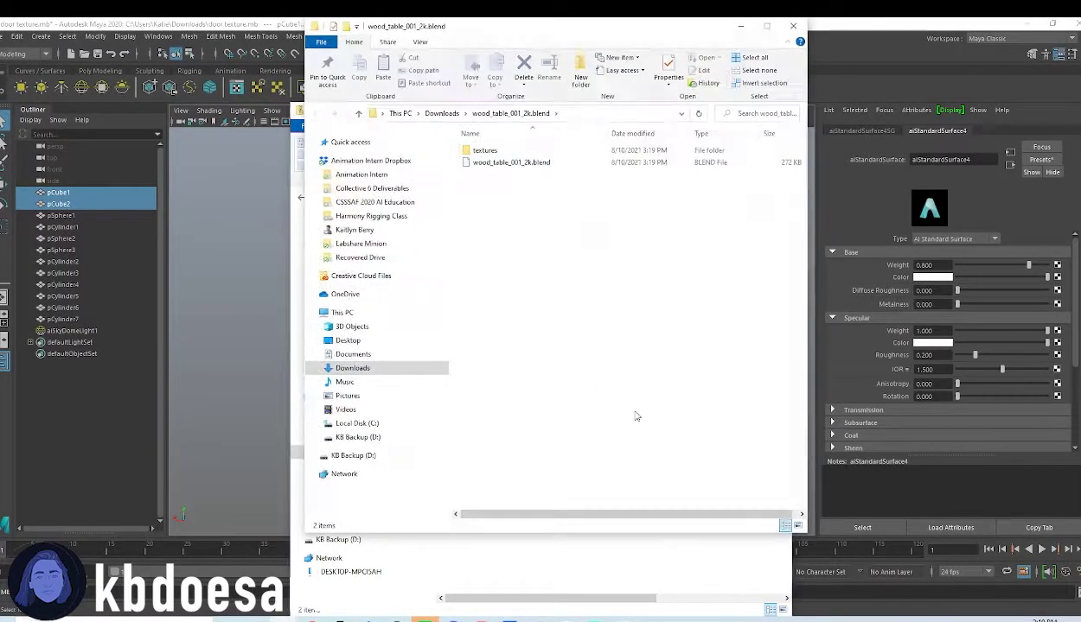
double_click(523, 147)
drag(656, 29, 350, 93)
click(776, 111)
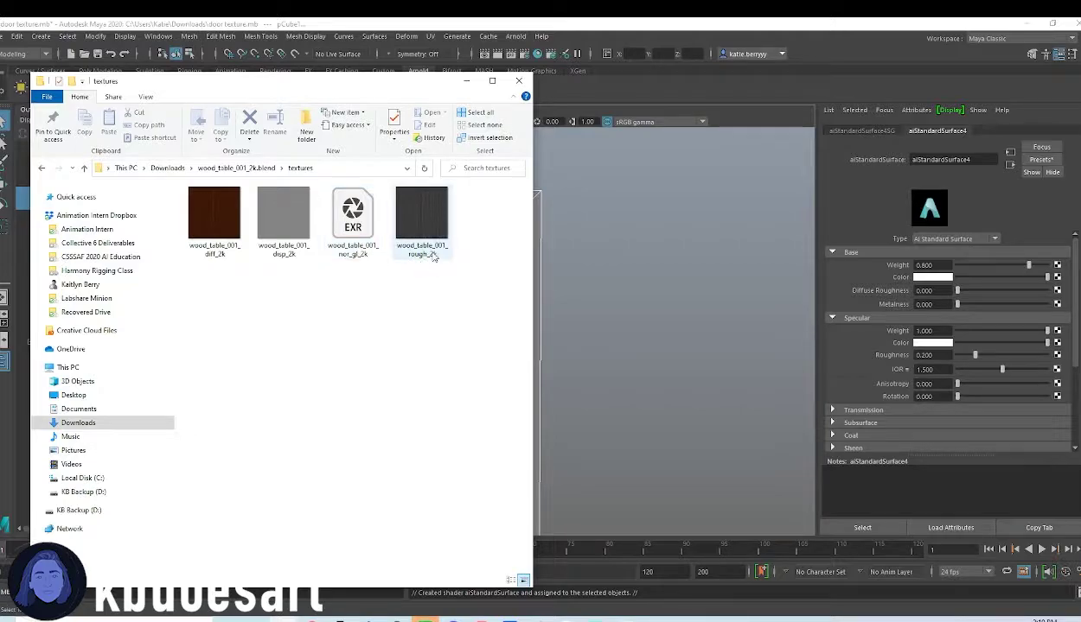
Connect a File texture to the door material's base color and load wood_table_001_diff_2k.jpg from the extracted textures folder.
click(1056, 278)
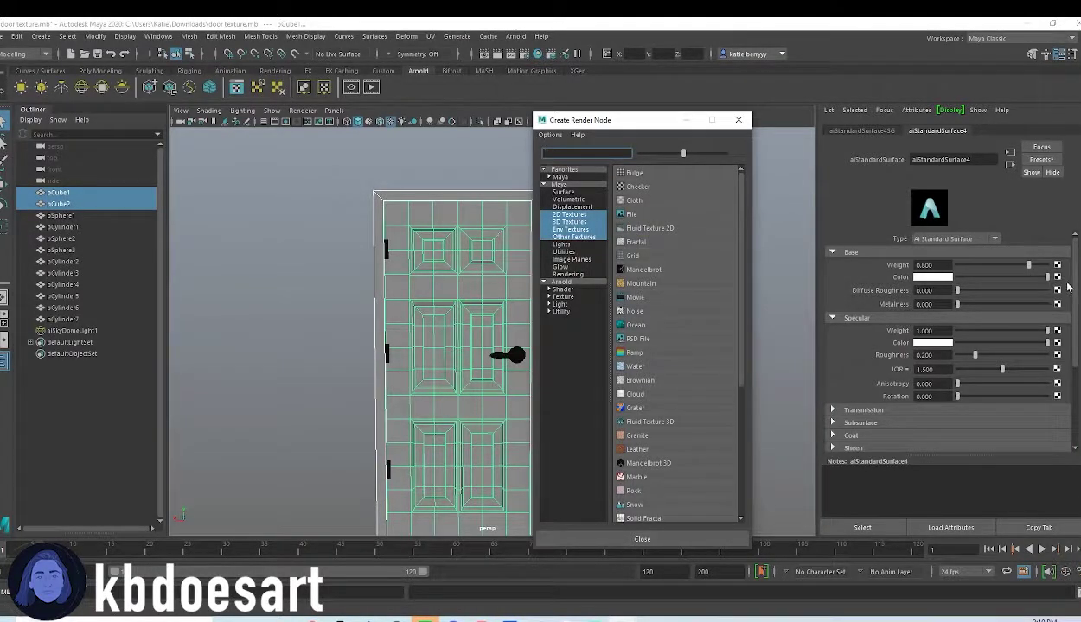
click(634, 217)
click(1054, 285)
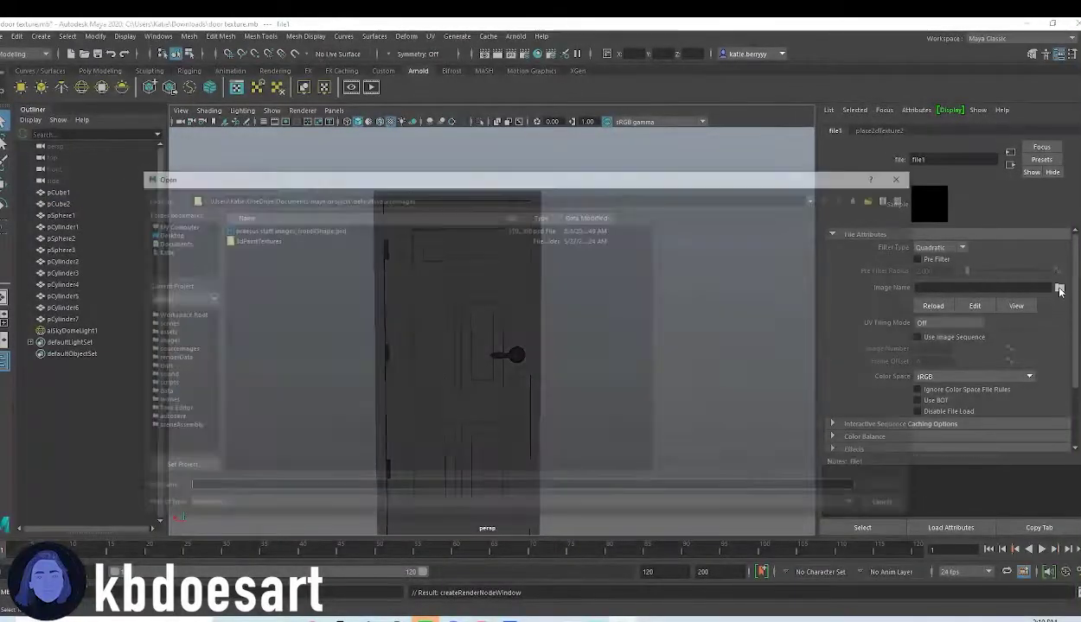
click(169, 253)
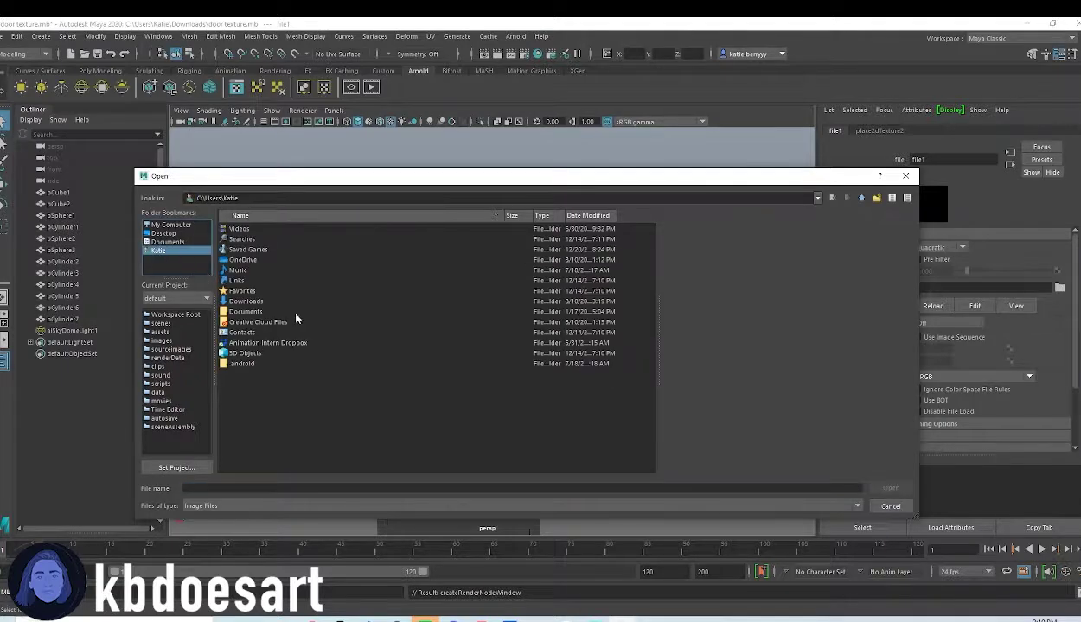
double_click(226, 302)
double_click(255, 283)
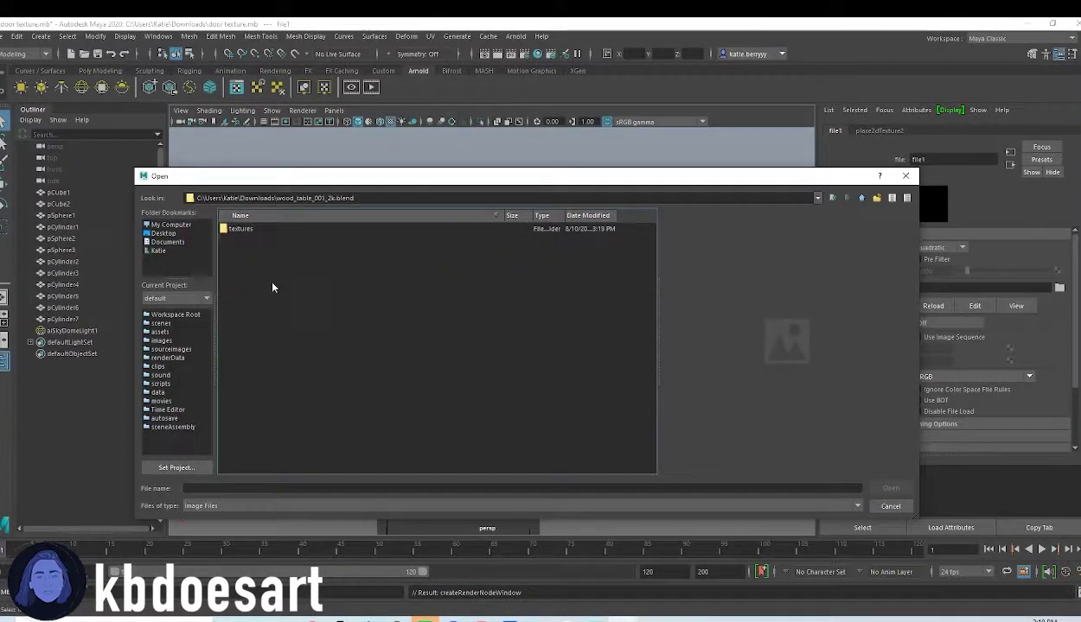
double_click(253, 228)
click(288, 228)
click(294, 239)
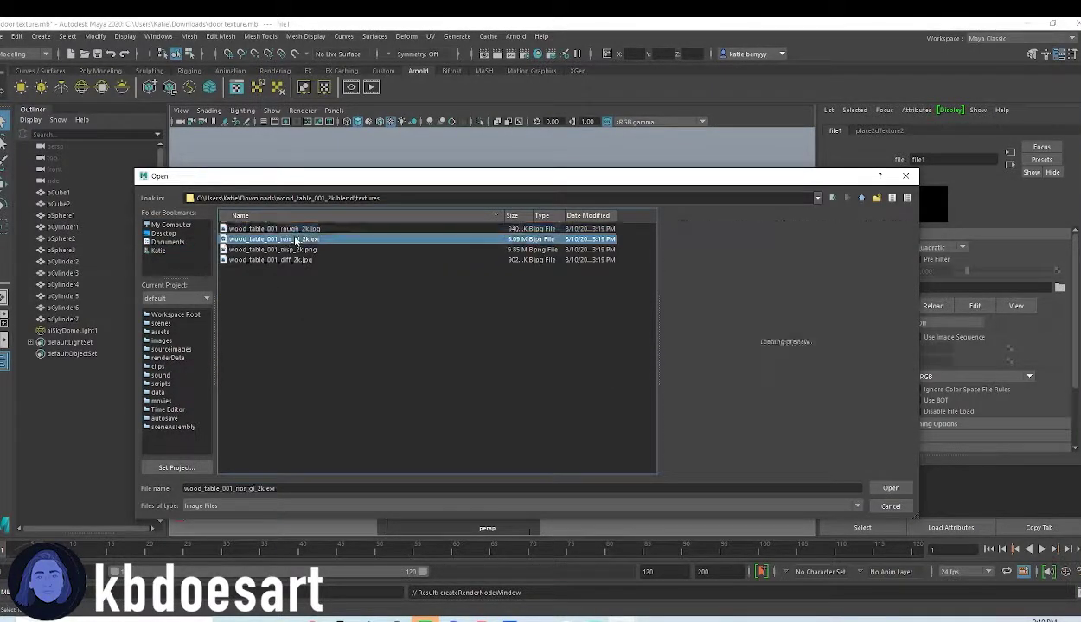
click(303, 249)
click(309, 260)
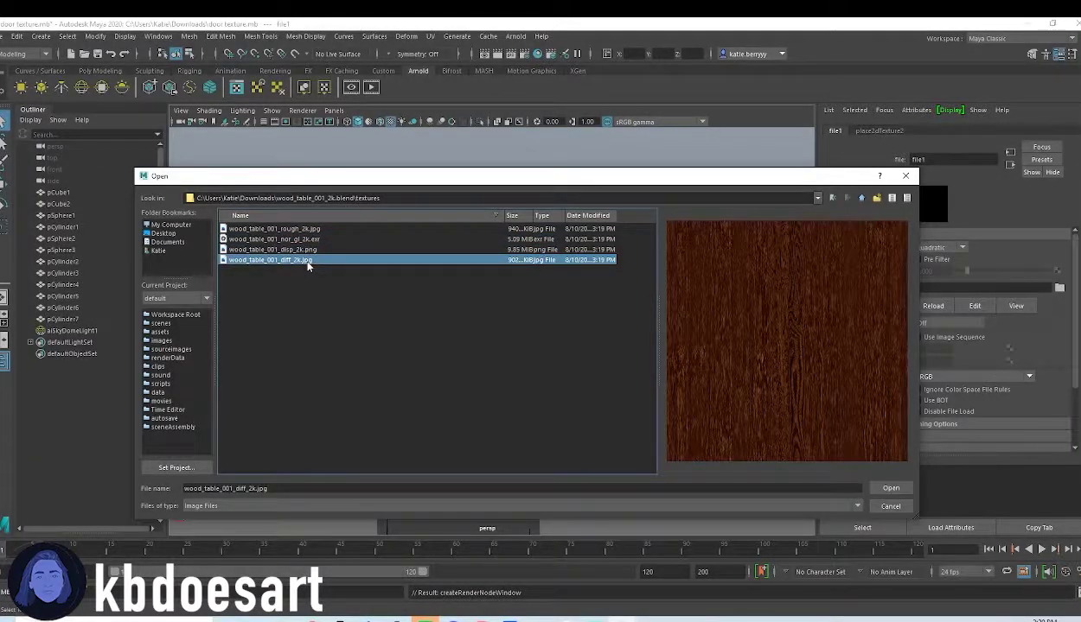
double_click(307, 263)
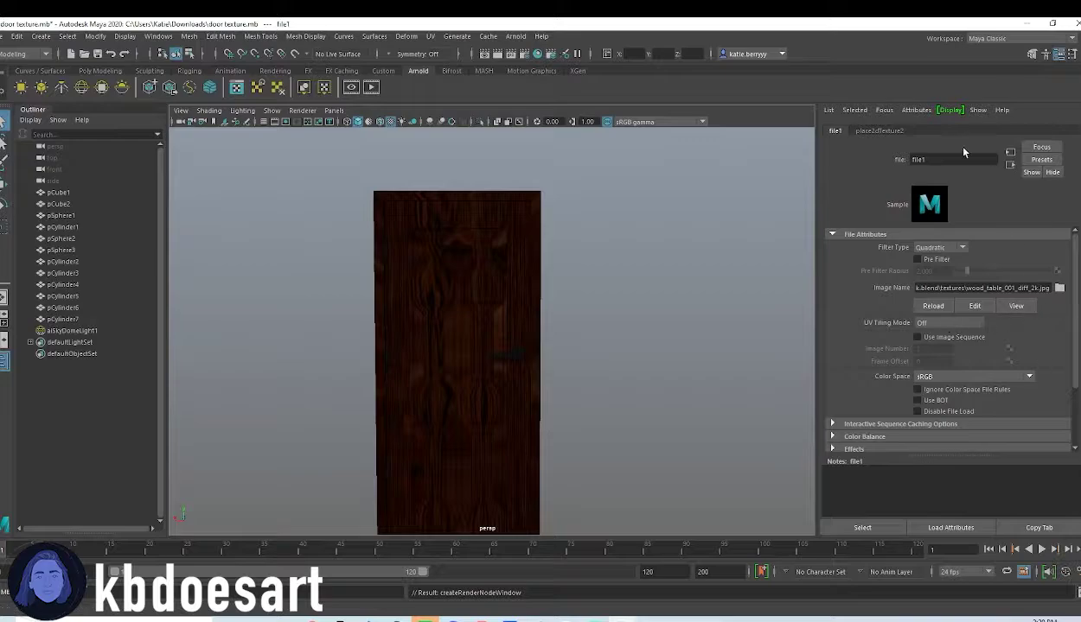
Select the door and its frame and connect a File texture to the wood material's bump mapping.
click(537, 200)
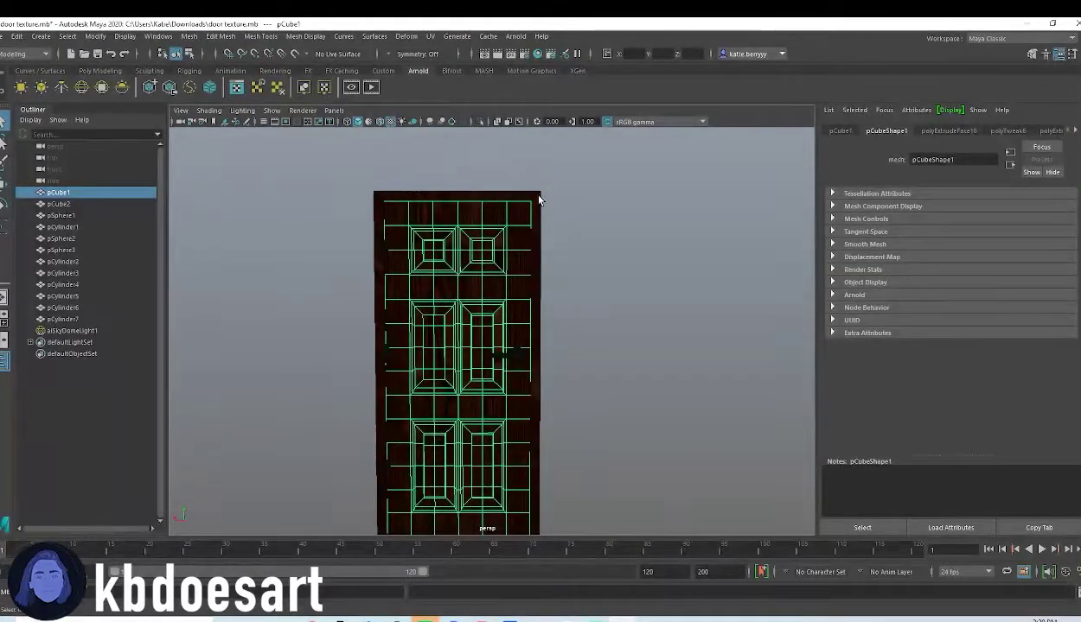
shift+click(537, 199)
click(1074, 130)
click(1075, 130)
click(1027, 133)
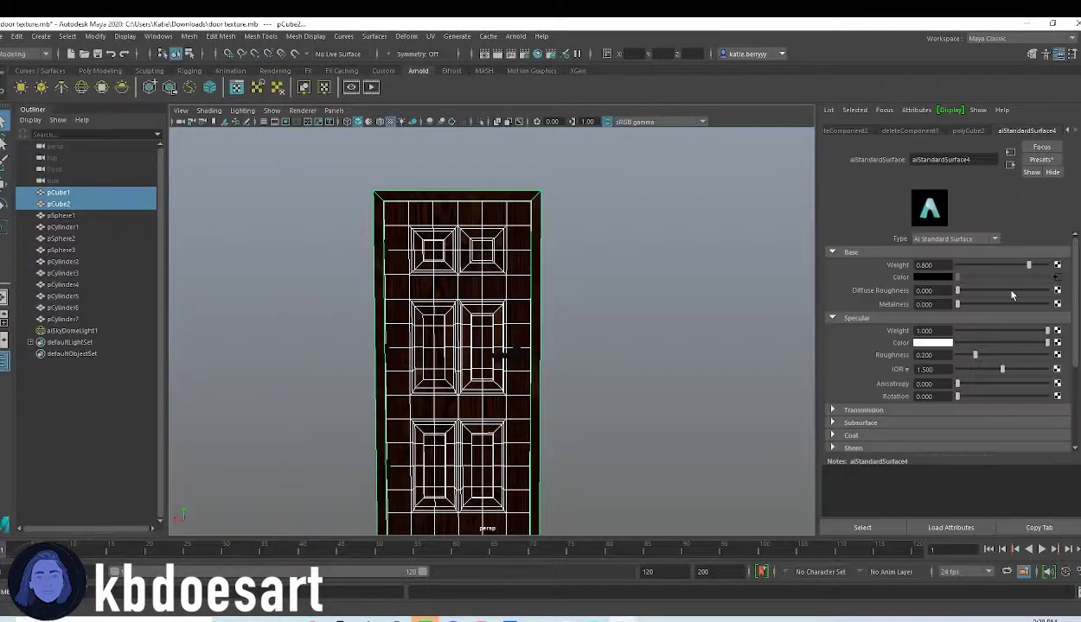
scroll(980, 302, down, 2)
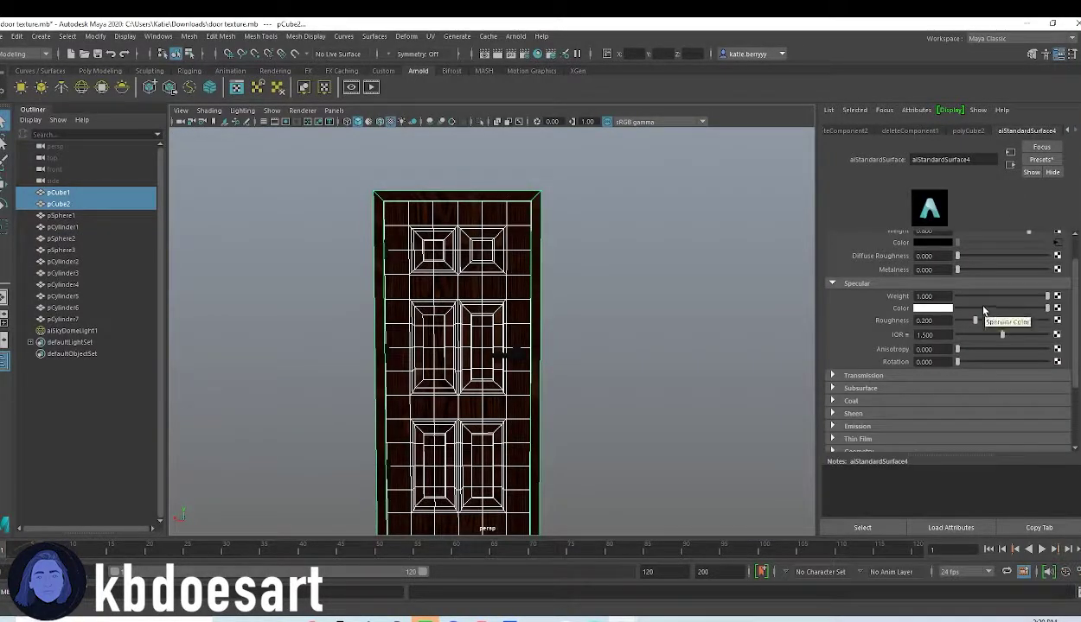
scroll(852, 398, down, 2)
click(859, 383)
scroll(959, 378, down, 1)
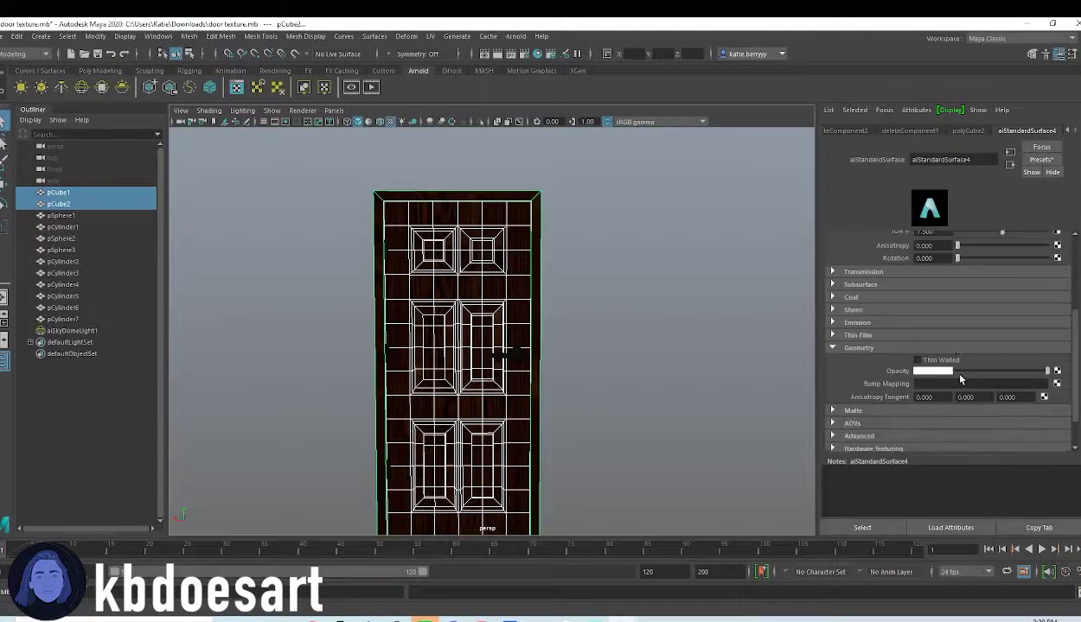
click(1057, 384)
click(632, 214)
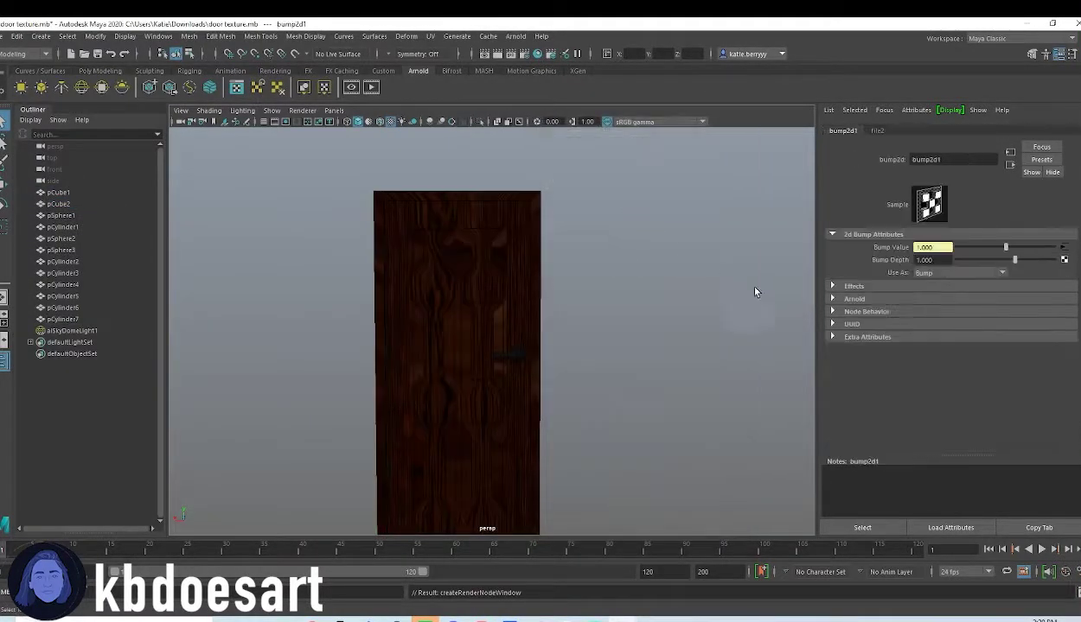
Use the bump node as Tangent Space Normals and connect a File texture with wood_table_001_nor_gl_2k.exr to its bump depth.
click(947, 273)
click(951, 286)
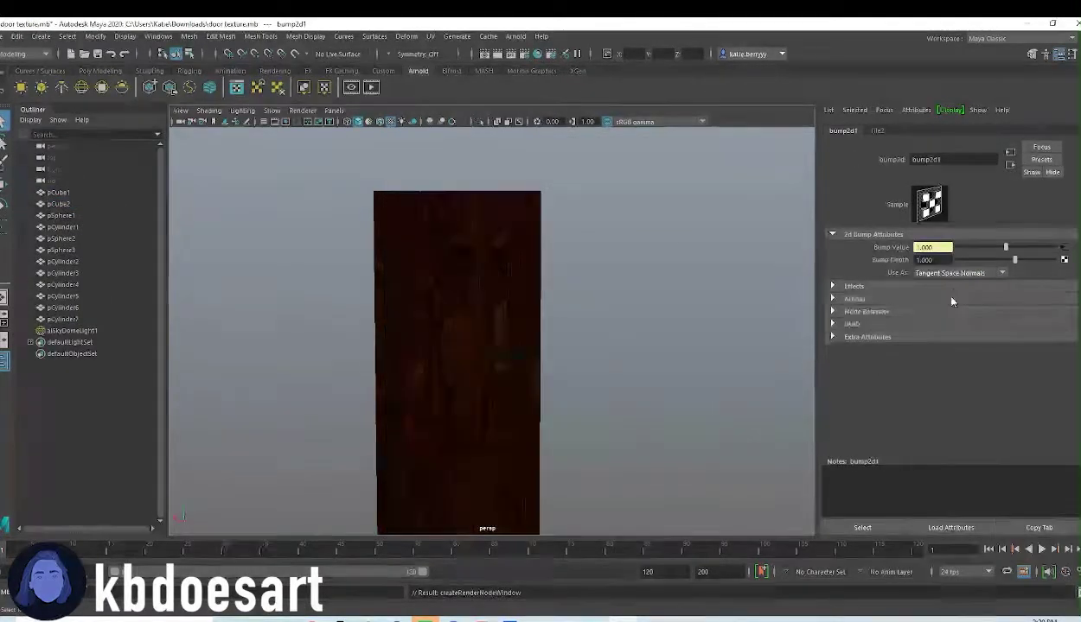
click(1063, 260)
click(638, 217)
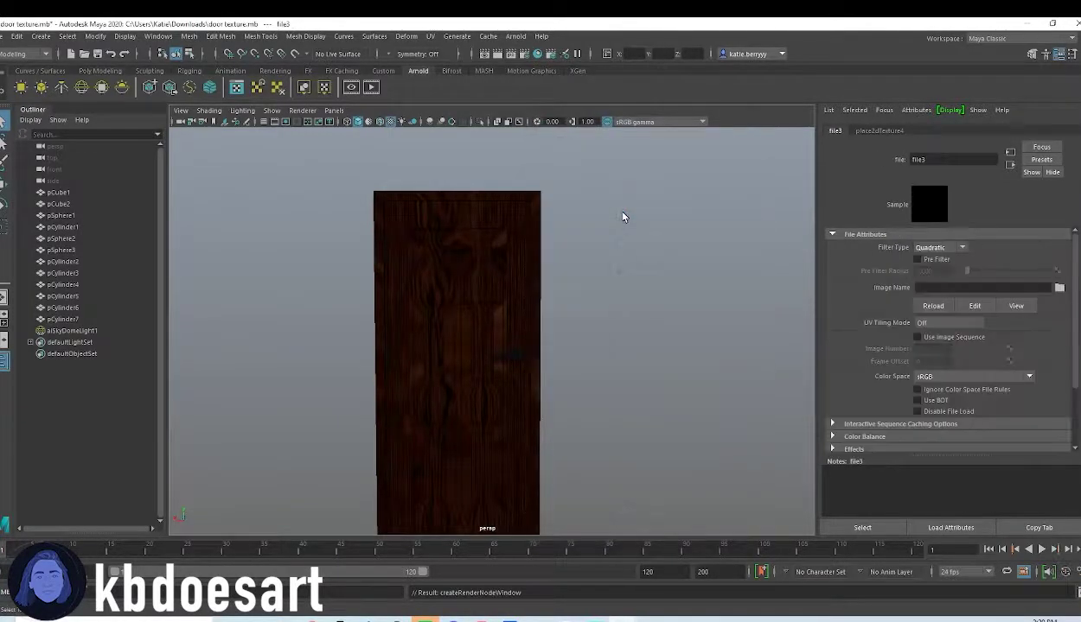
click(1059, 288)
double_click(304, 239)
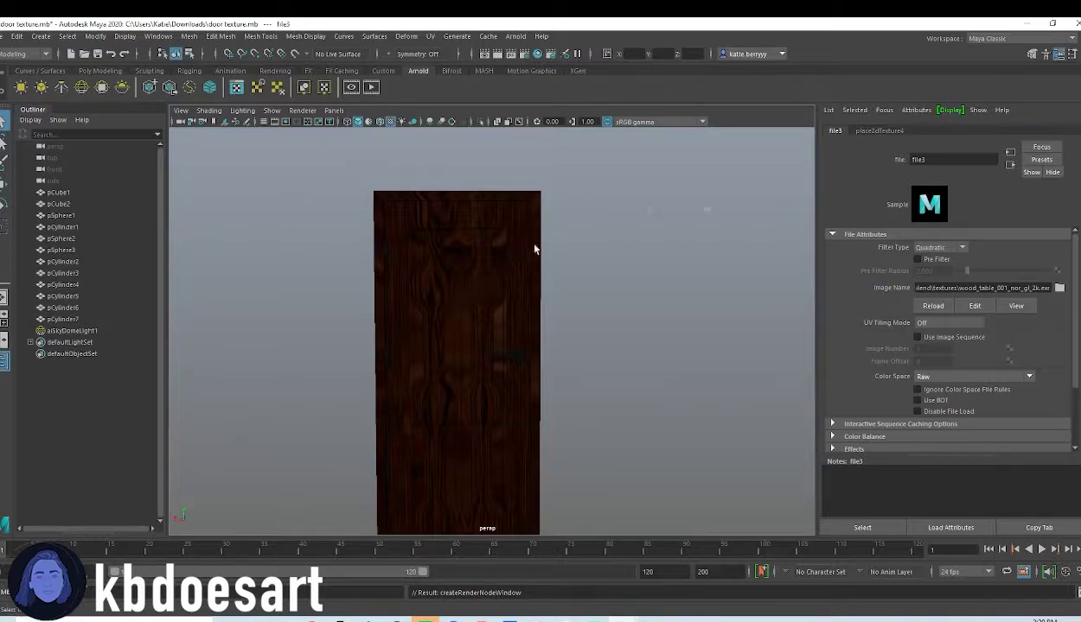
Connect a File texture to the door material's specular roughness and load wood_table_001_rough_2k.jpg.
click(522, 206)
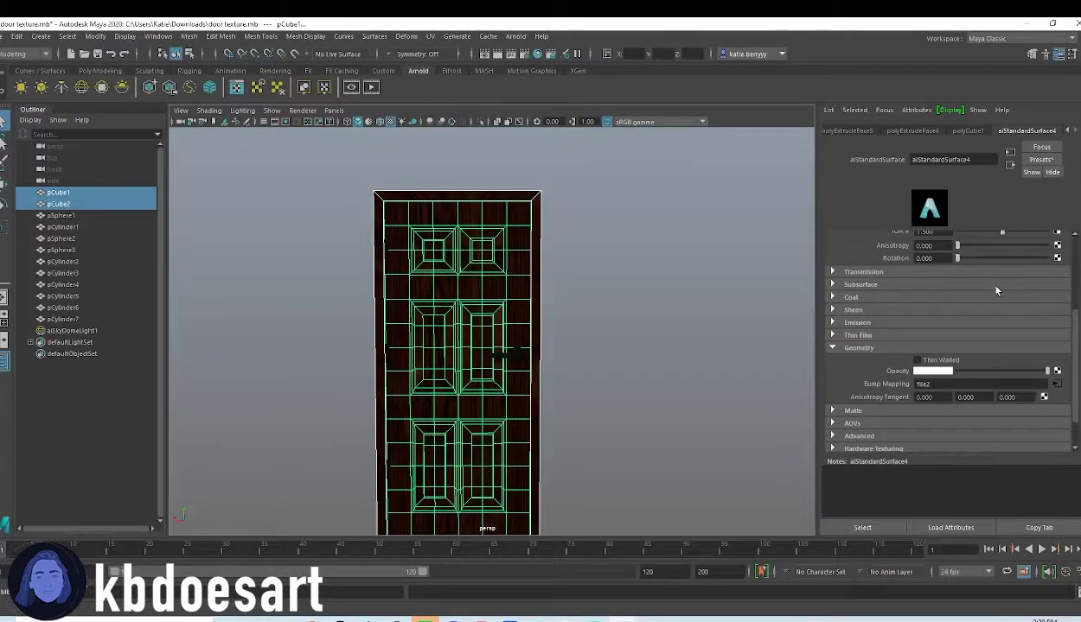
scroll(960, 285, up, 3)
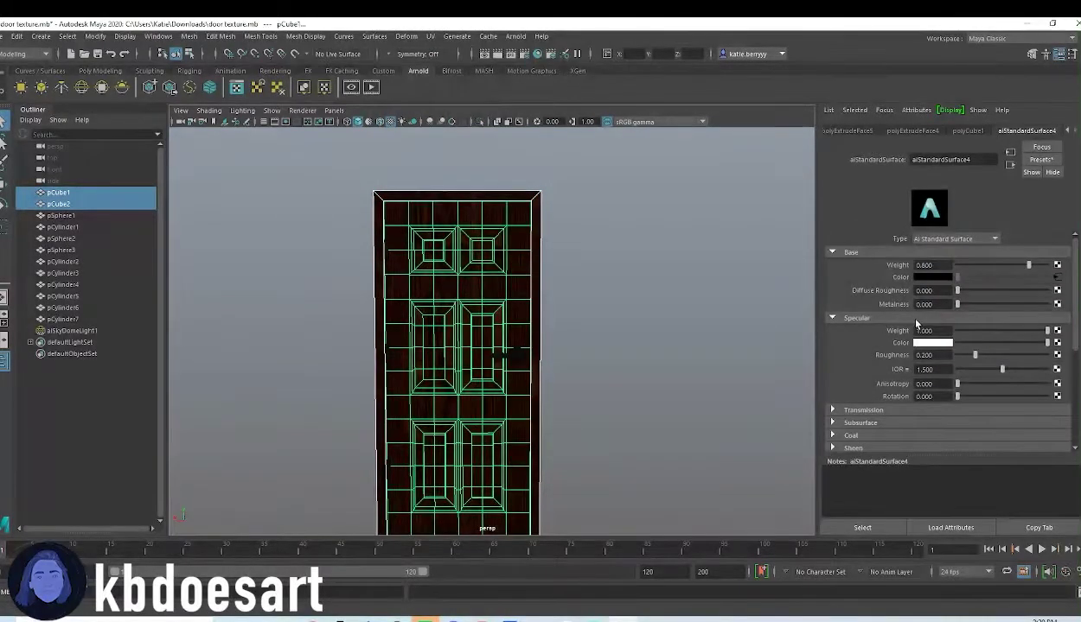
click(1056, 357)
click(635, 216)
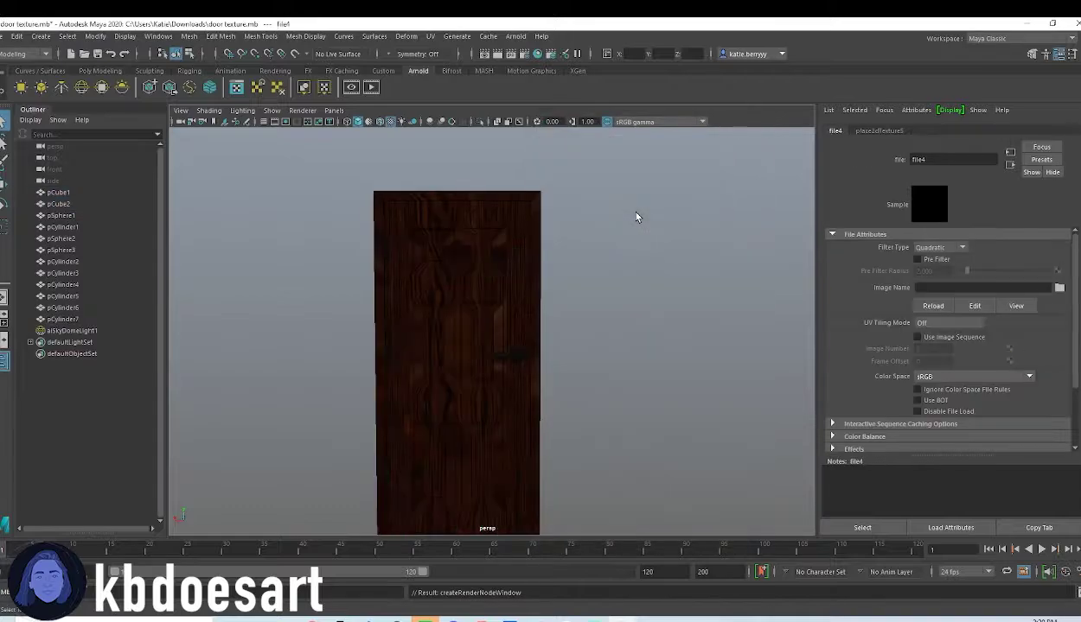
click(1060, 289)
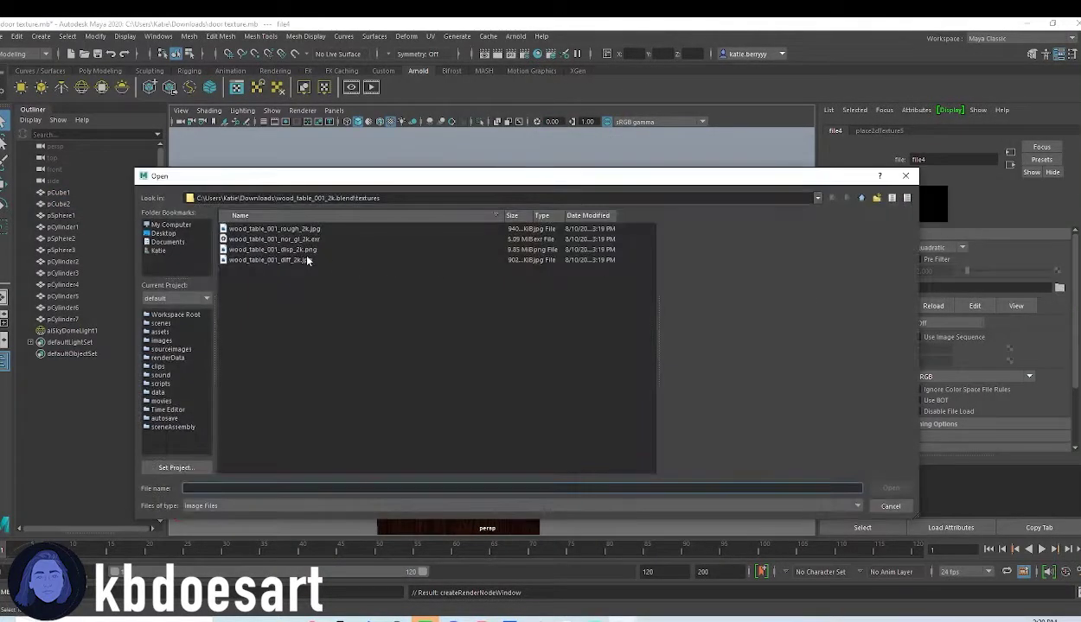
click(308, 260)
click(306, 250)
click(305, 239)
double_click(305, 230)
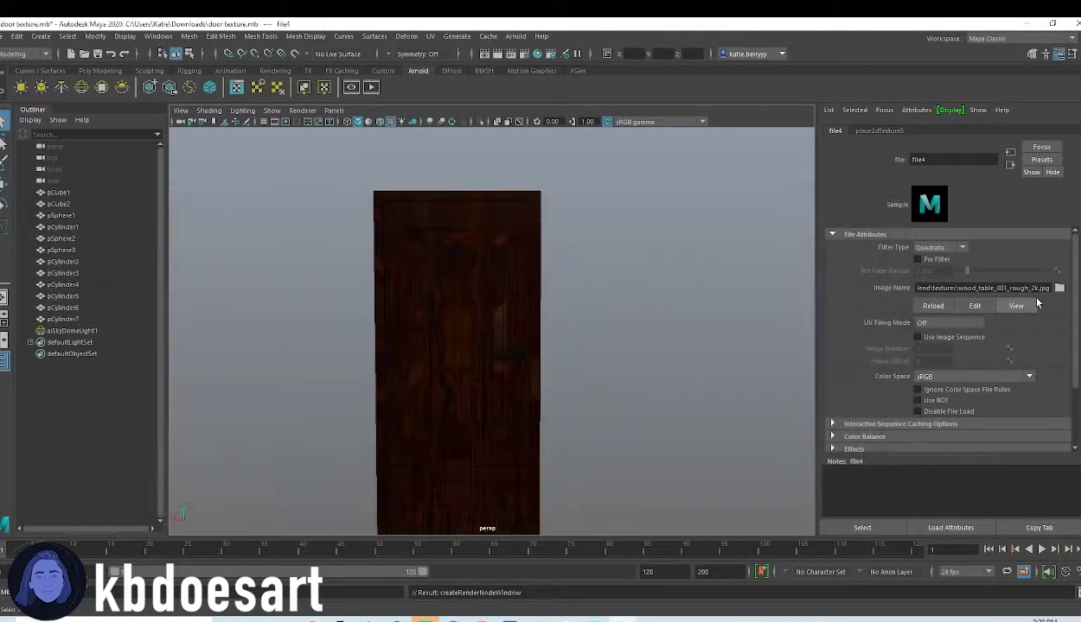
Connect a File texture to the door material's metalness and load wood_table_001_disp_2k.png.
click(511, 198)
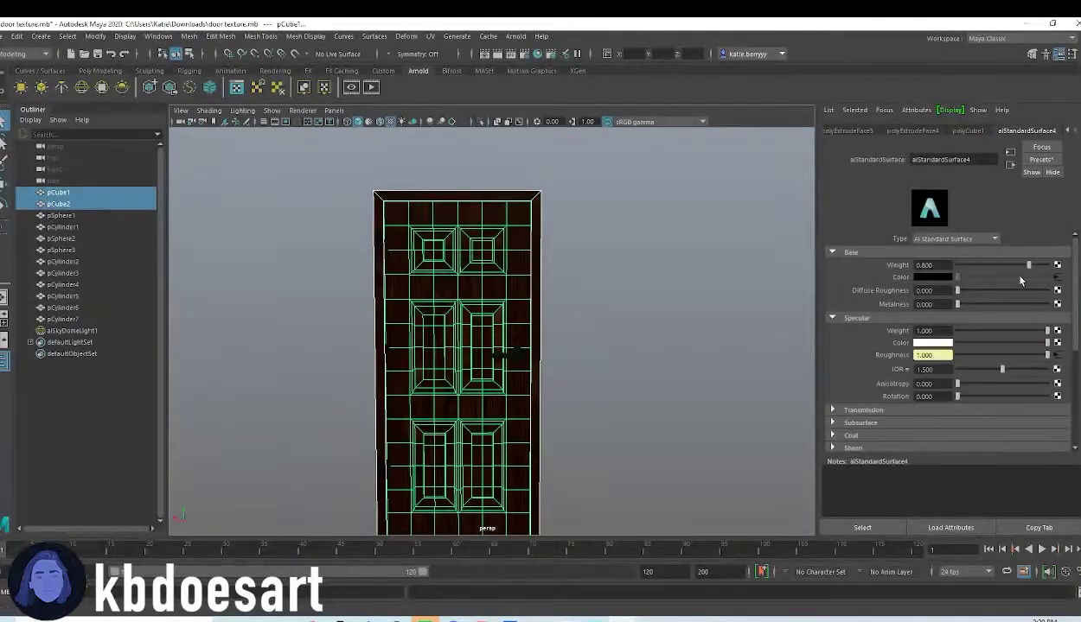
click(1059, 306)
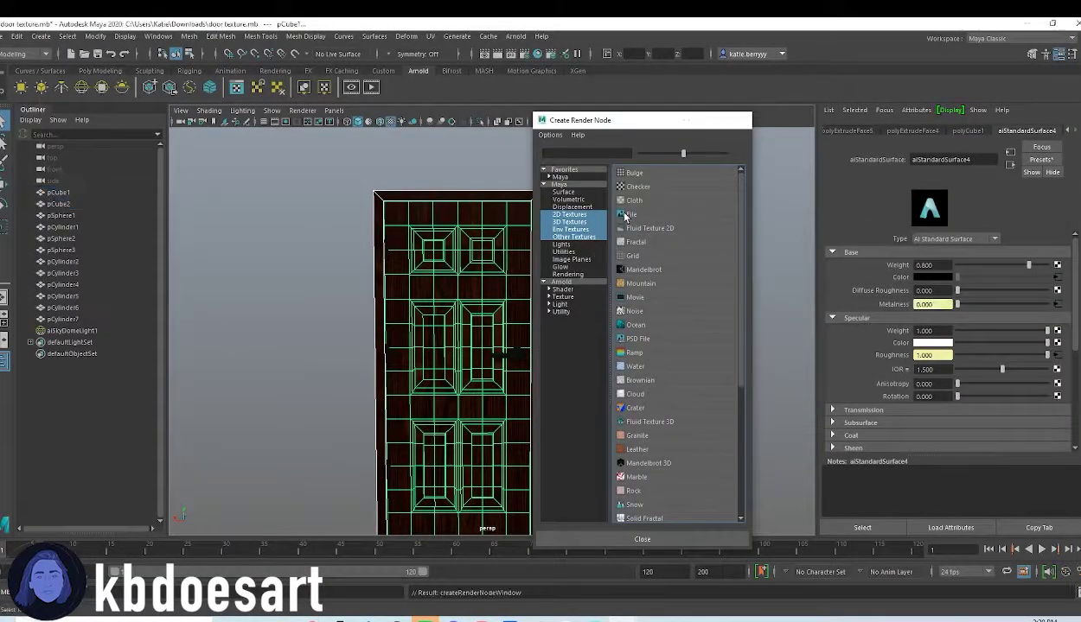
click(626, 214)
click(1059, 288)
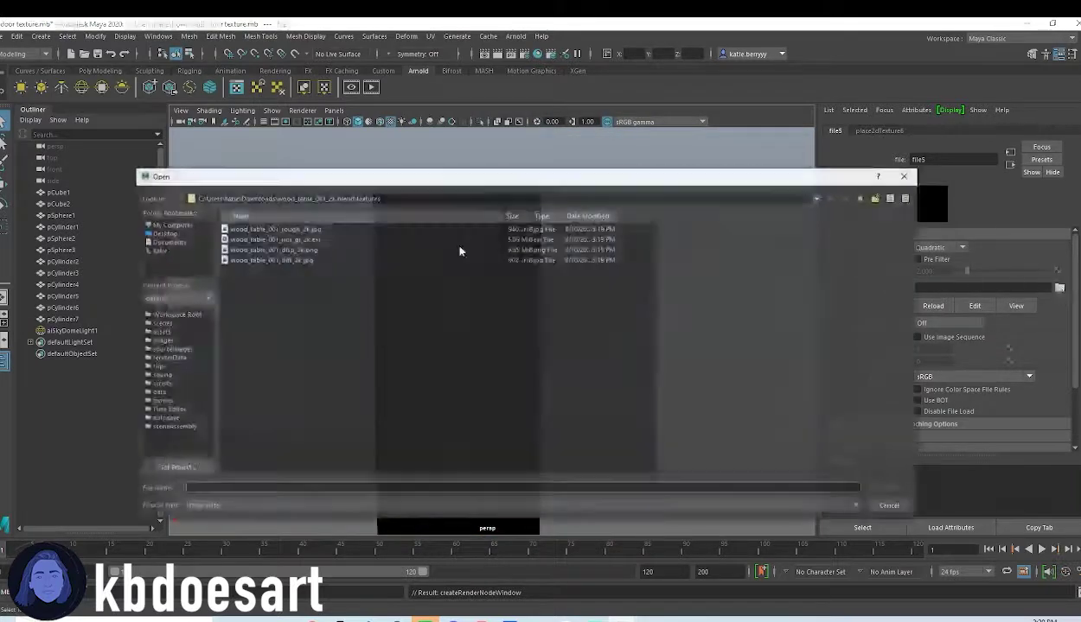
double_click(286, 255)
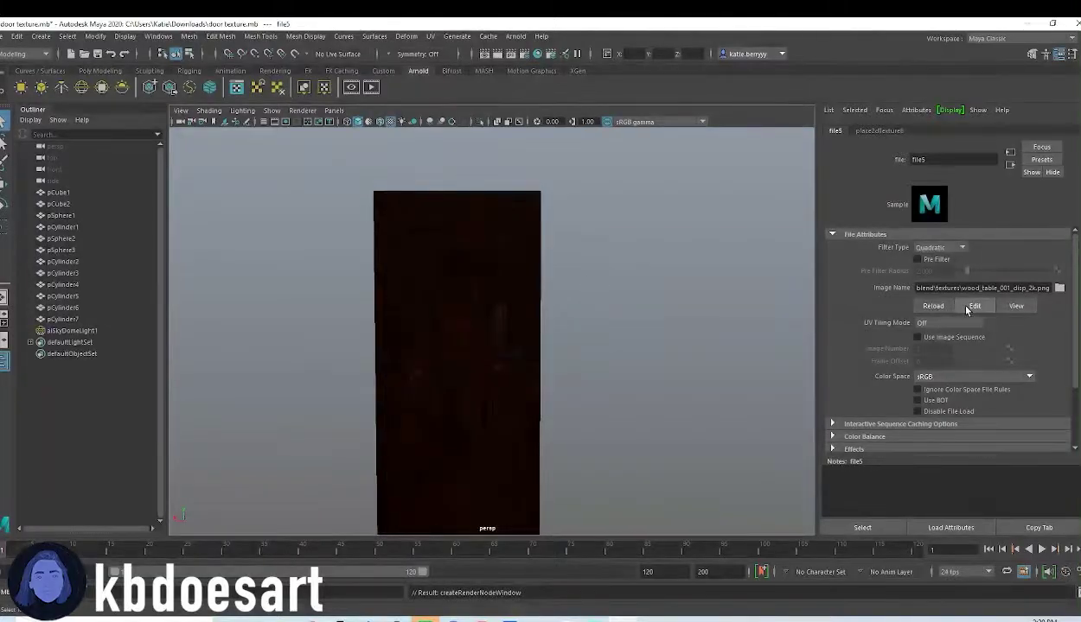
Set the color space of the base color texture wood_table_001_diff_2k.jpg to Raw.
click(521, 201)
shift+click(519, 213)
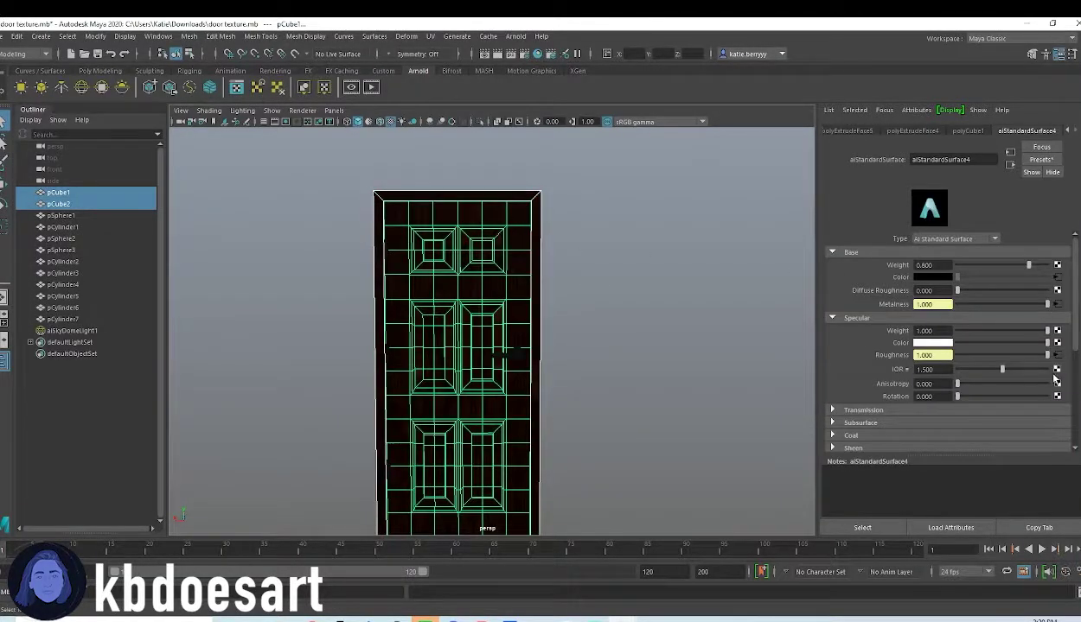
click(1055, 277)
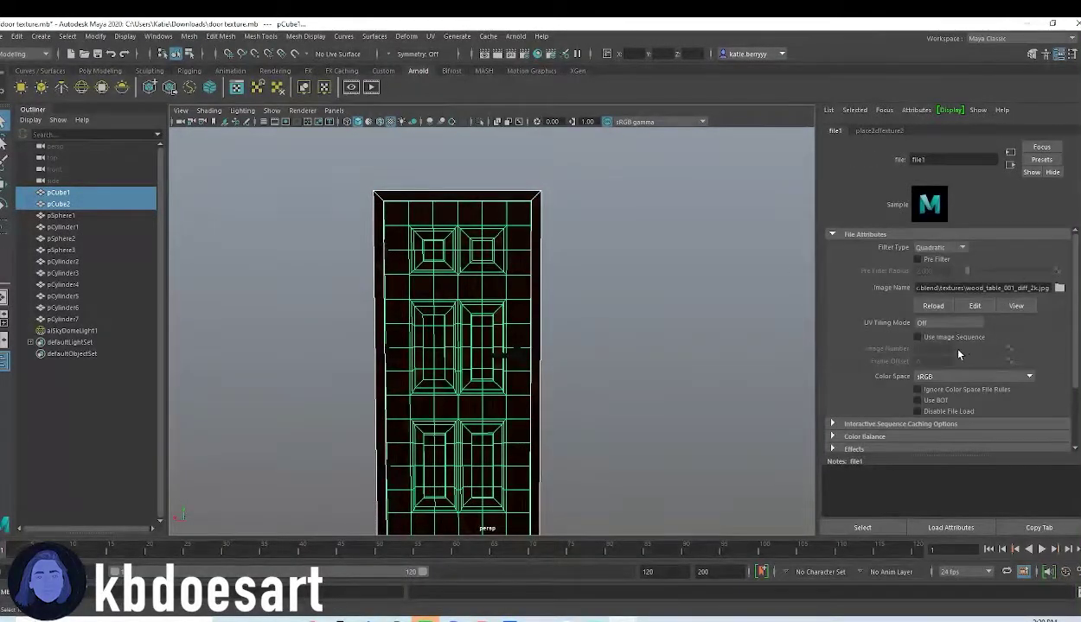
click(958, 381)
click(948, 391)
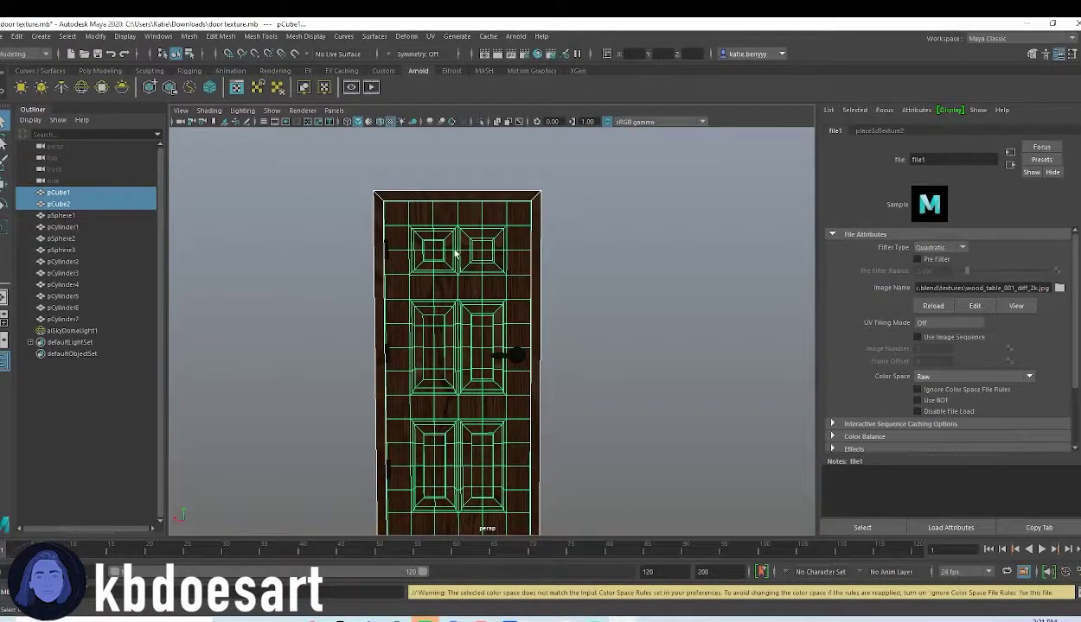
Set the color space of the metalness texture wood_table_001_disp_2k.png to Raw.
click(519, 199)
shift+click(522, 215)
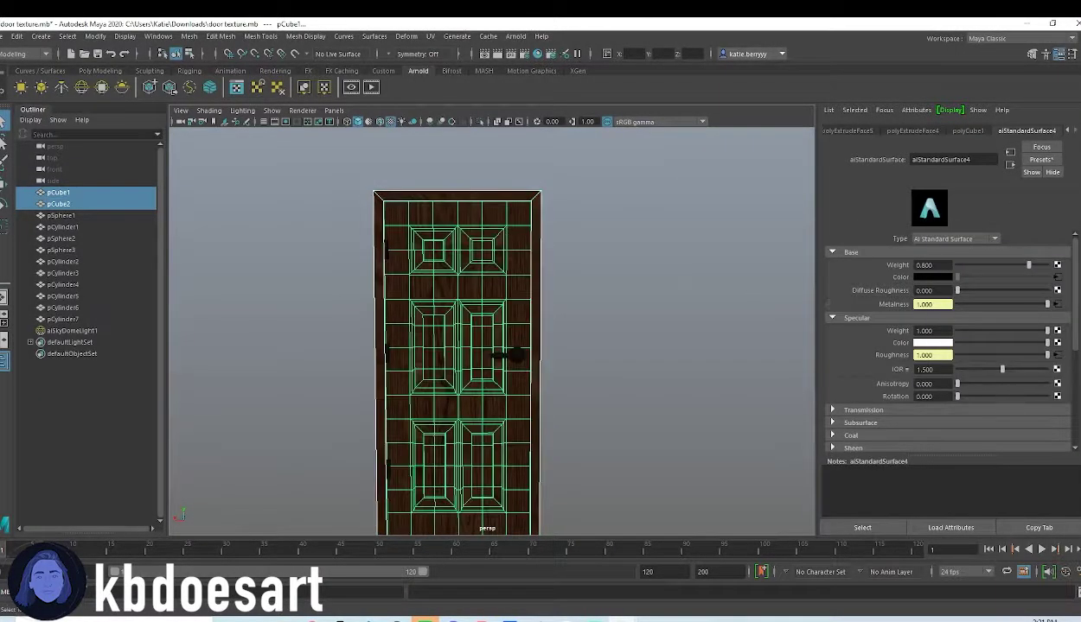
click(1056, 305)
click(936, 377)
click(938, 445)
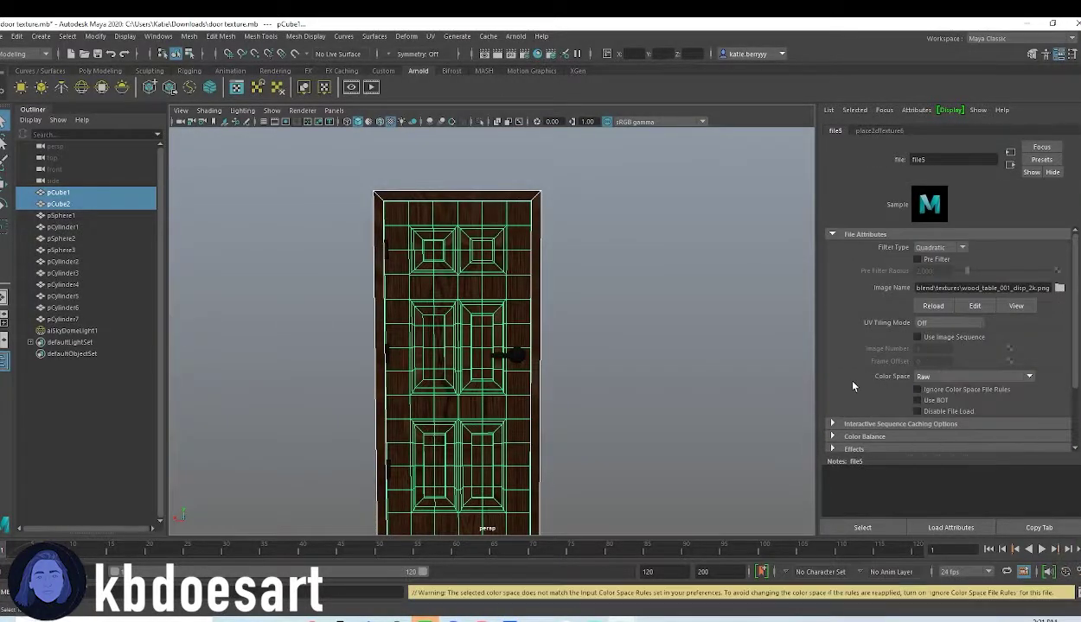
Set the color space of the door material's specular roughness texture to Raw.
click(531, 198)
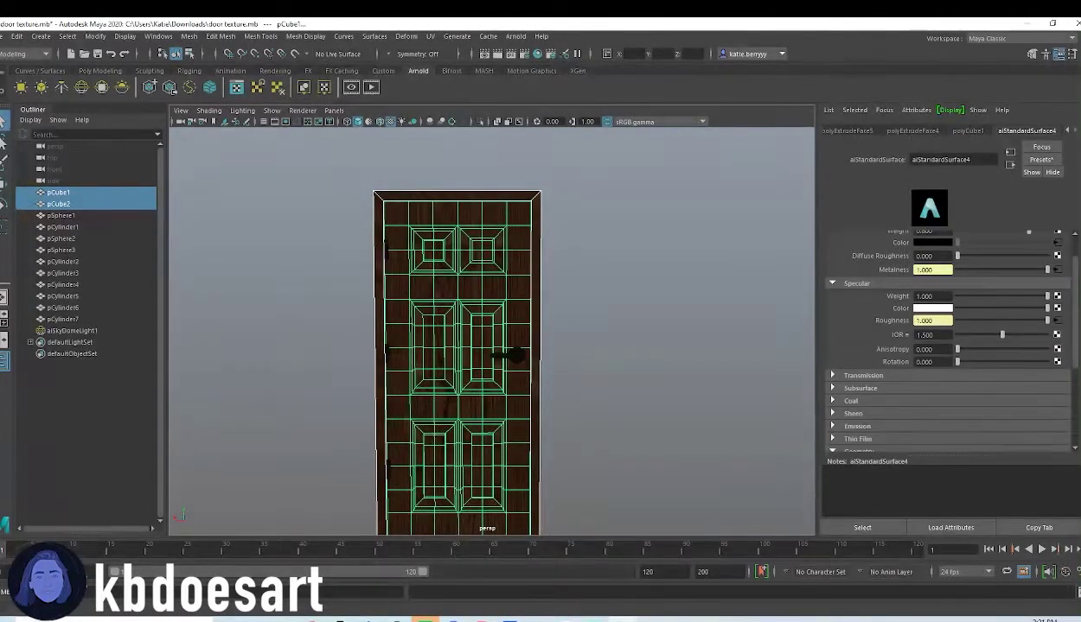
click(1056, 320)
click(934, 377)
click(938, 445)
Set the color space of the File texture connected to the material's bump mapping to Raw.
click(484, 194)
scroll(961, 435, down, 3)
click(1056, 351)
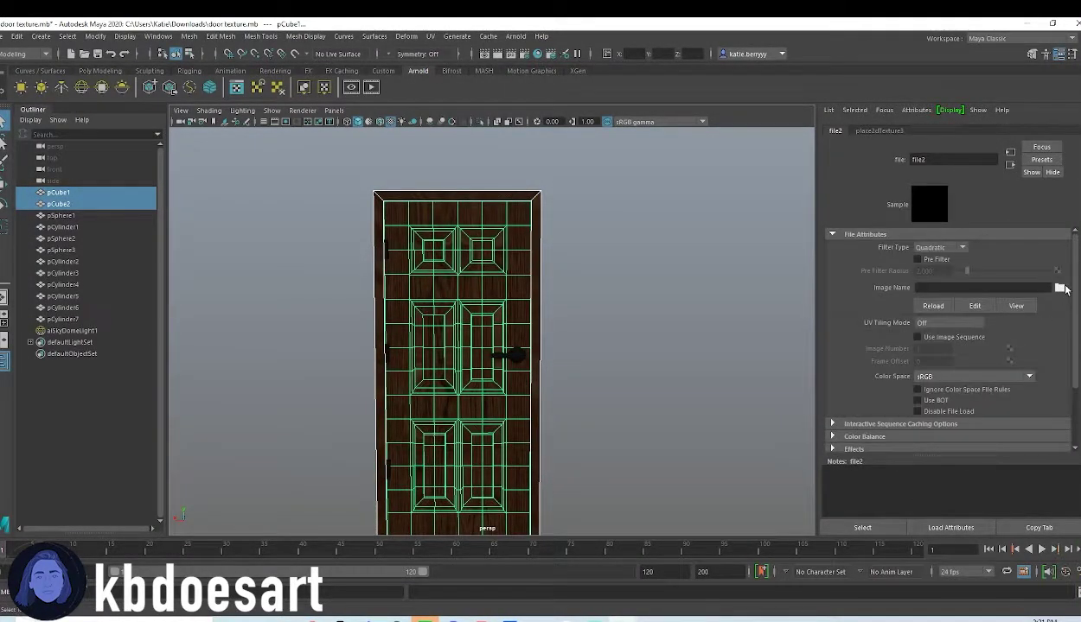
click(964, 377)
click(938, 389)
Raise the door material's coat weight to 1 and its coat roughness to about 0.636.
click(515, 214)
shift+click(532, 198)
shift+click(521, 221)
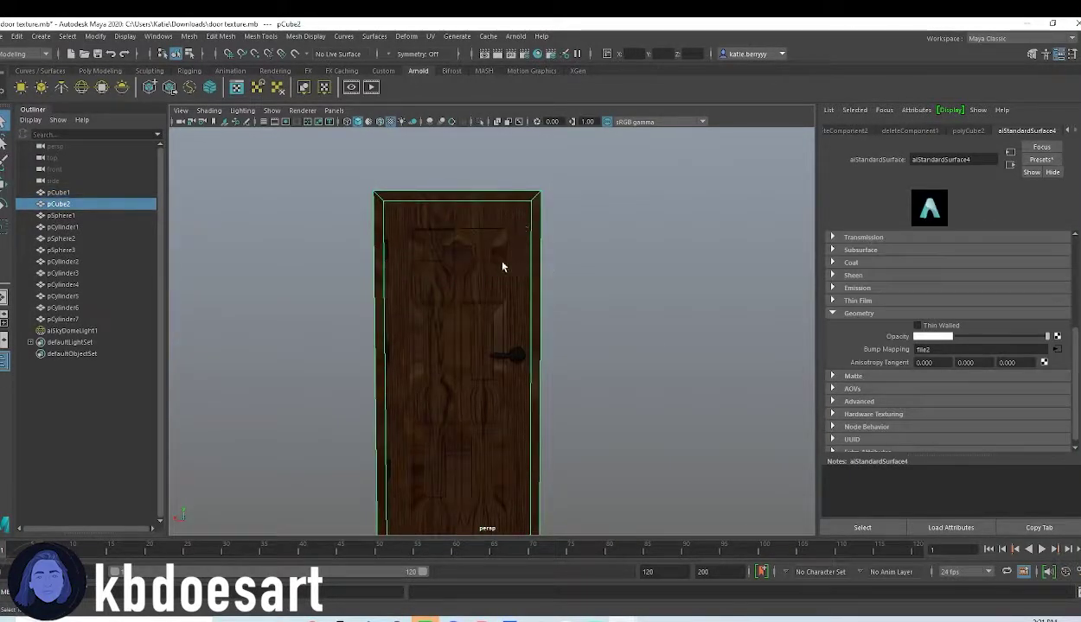
scroll(843, 354, up, 5)
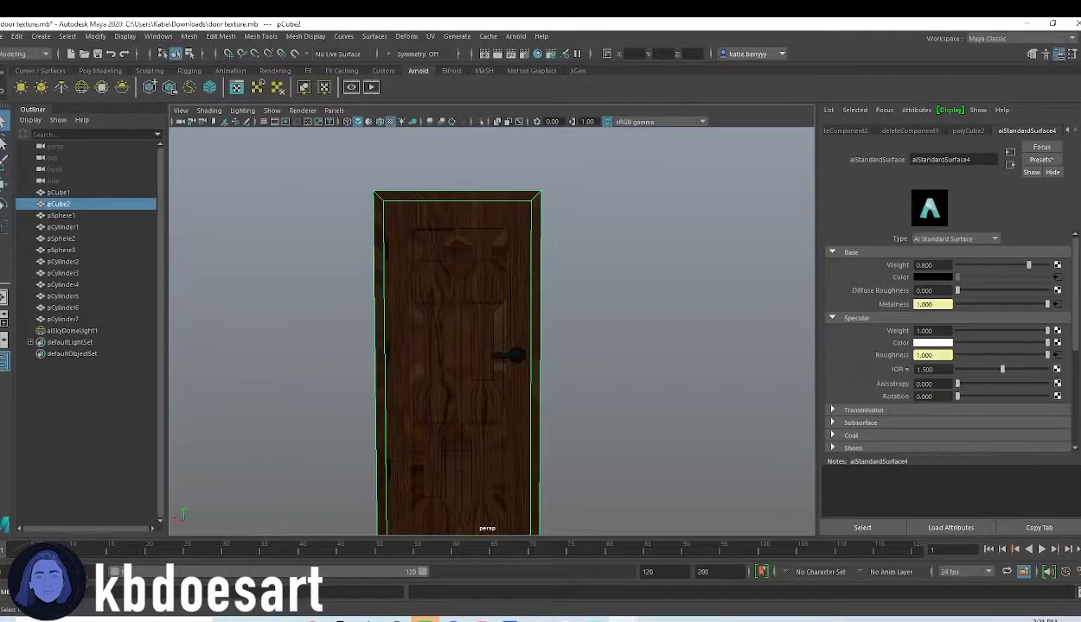
scroll(932, 344, down, 3)
click(851, 332)
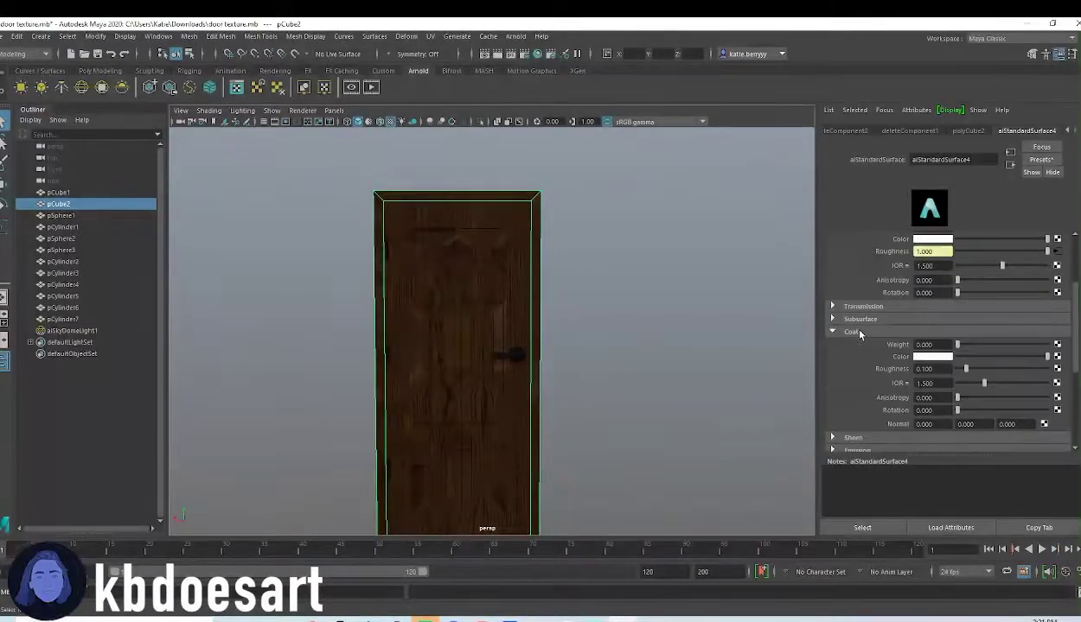
scroll(851, 332, down, 1)
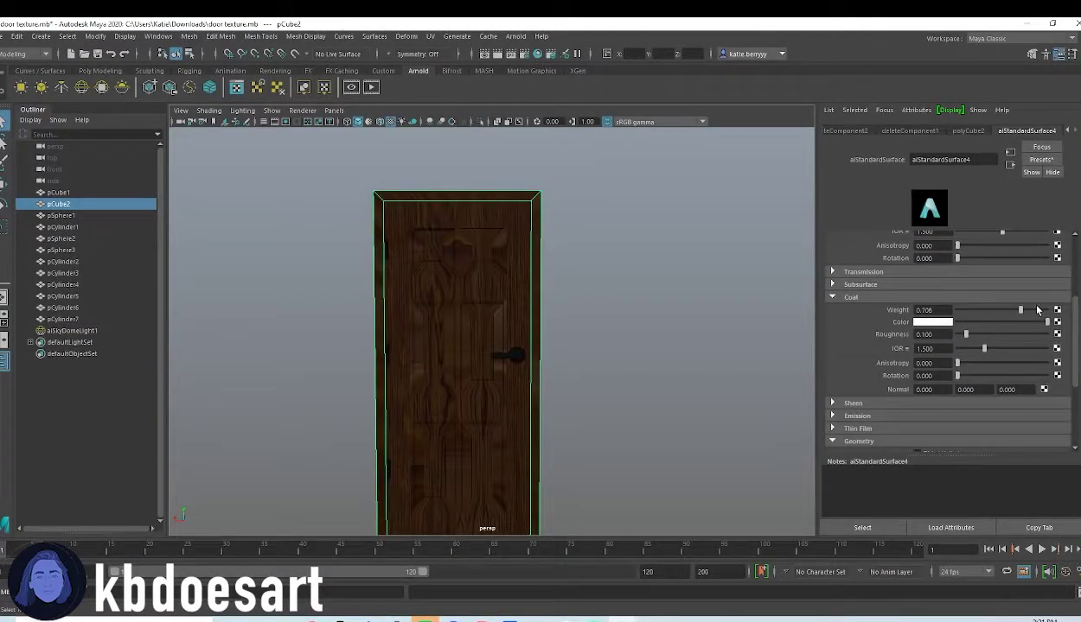
drag(1037, 313, 1056, 314)
Raise the door material's sheen weight and base weight to 1.
click(851, 404)
scroll(918, 395, down, 1)
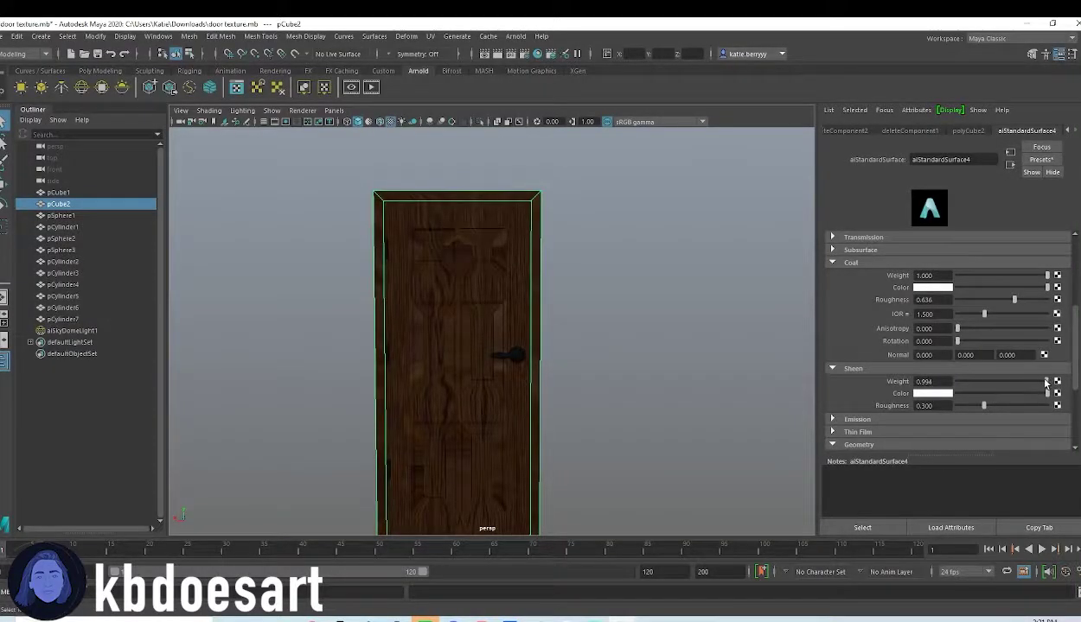
scroll(961, 378, up, 5)
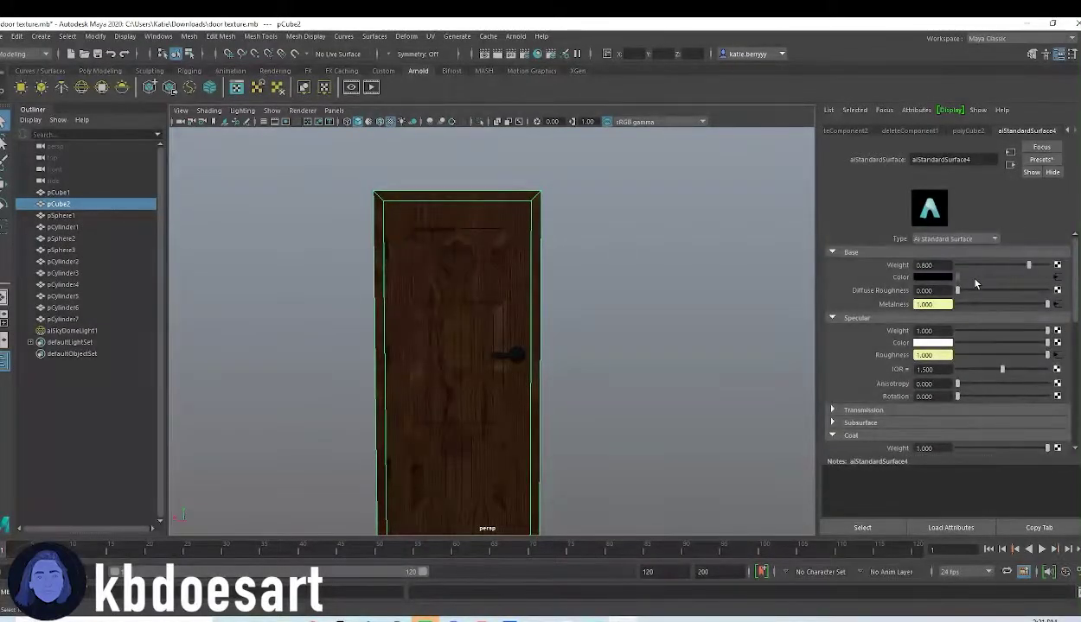
drag(991, 264, 1056, 277)
Render the scene in the Arnold RenderView and frame the whole door in the perspective view.
click(429, 36)
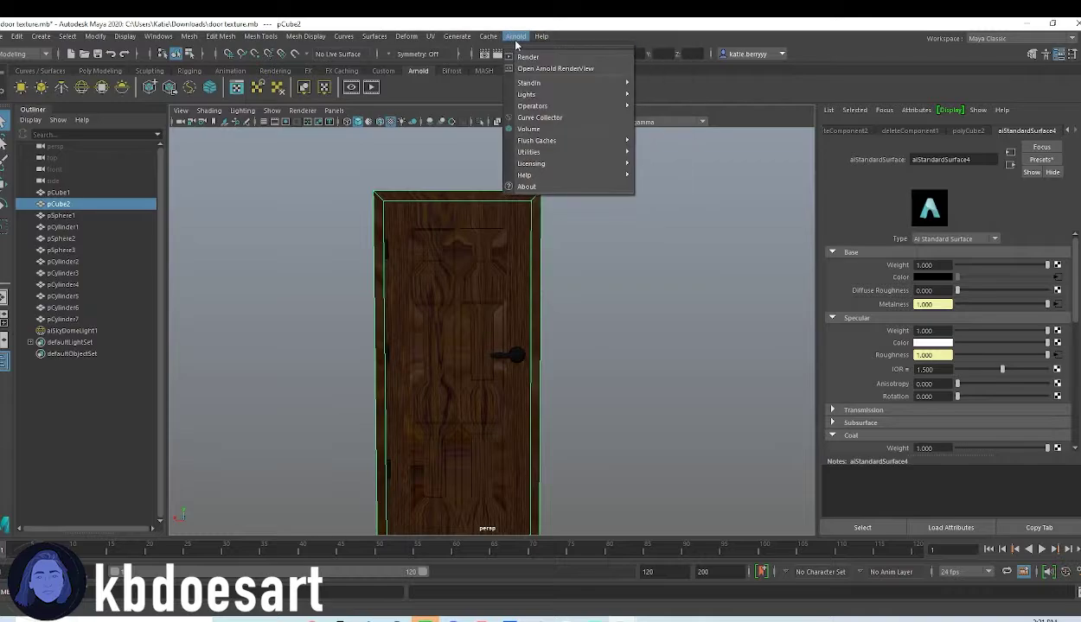
click(521, 69)
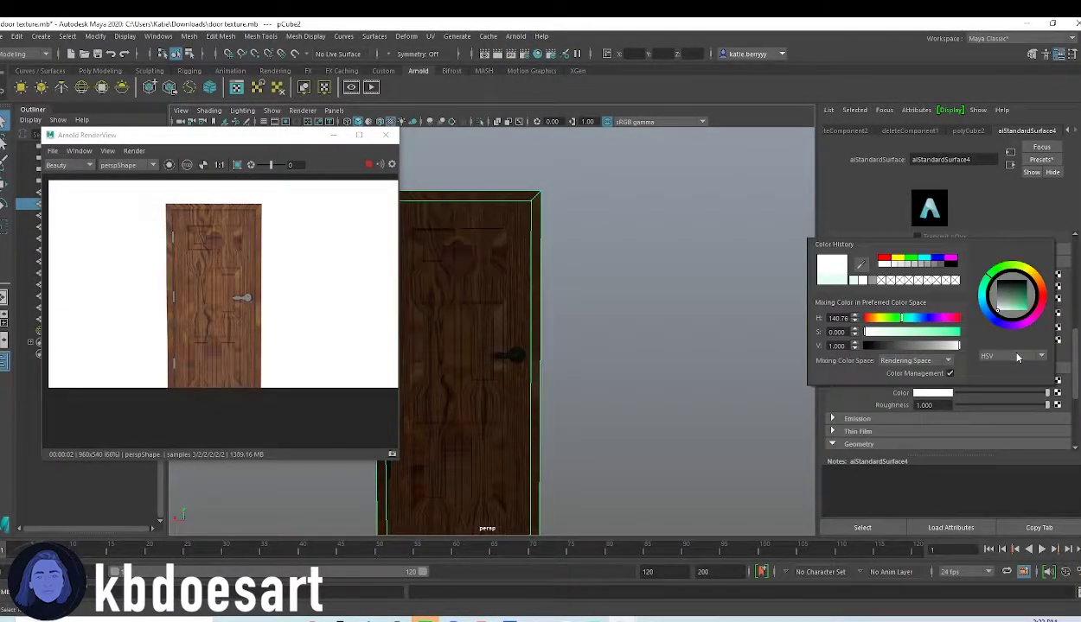
key(f)
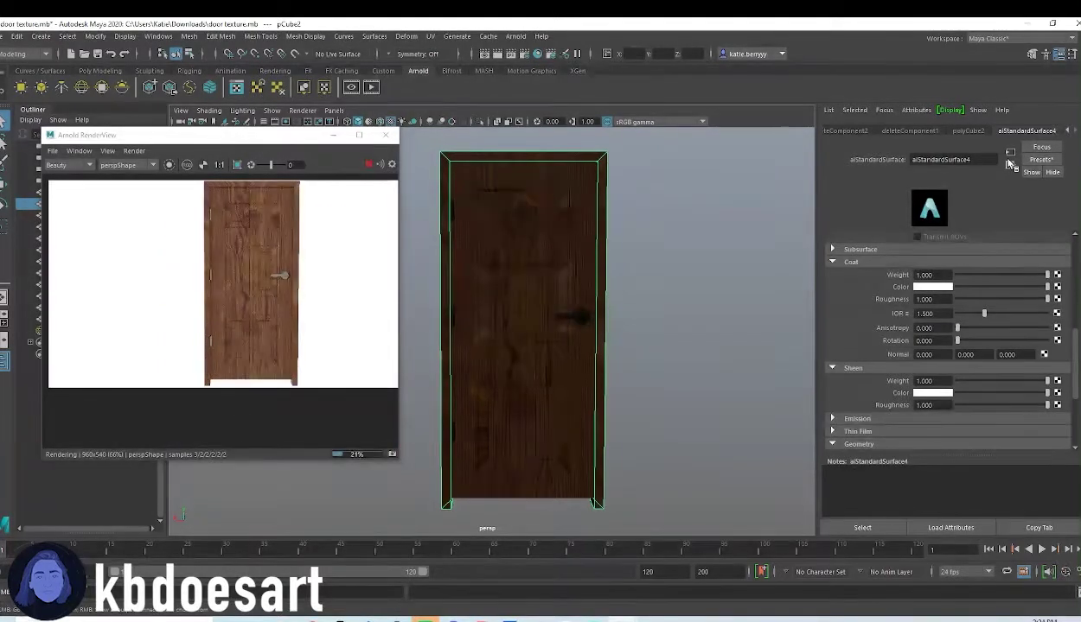
alt+drag(754, 266, 739, 321)
Switch to the UV Editing workspace to display the door frame's UVs over the wood texture.
click(1004, 38)
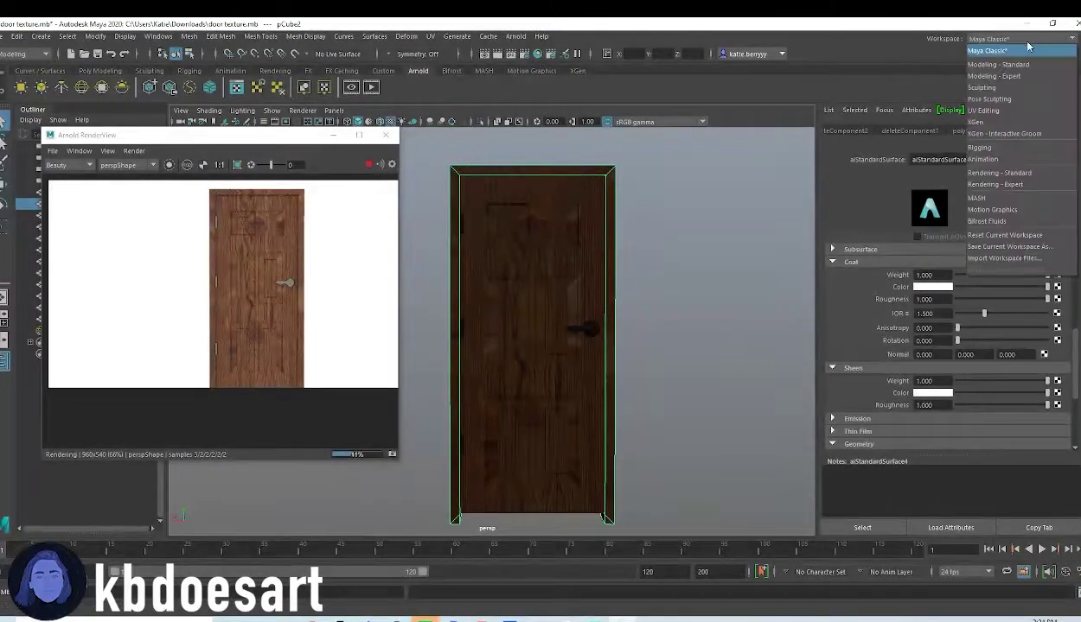
click(994, 112)
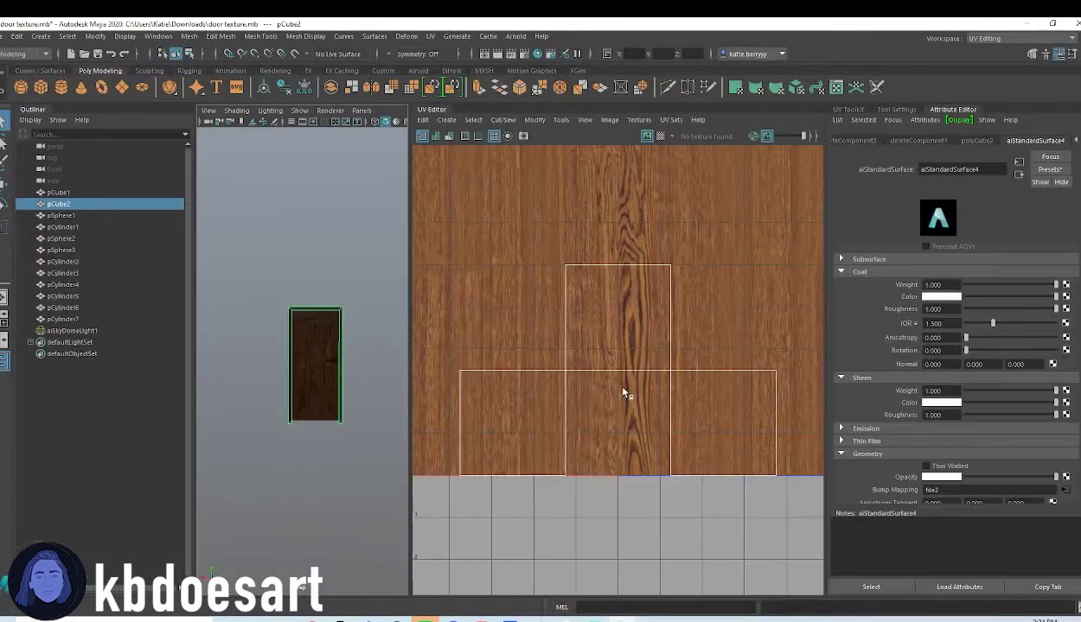
Select the door mesh to display its UVs over the wood texture and frame its upper panels.
scroll(668, 304, down, 6)
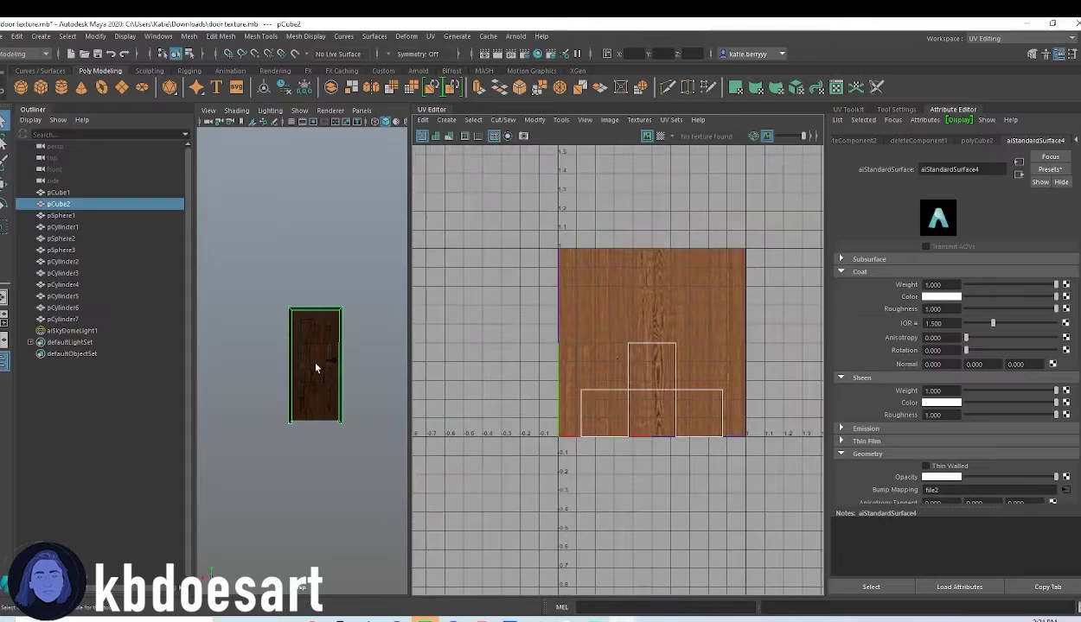
scroll(352, 345, up, 5)
alt+middle_drag(352, 345, 330, 336)
click(353, 320)
alt+right_drag(306, 327, 364, 317)
alt+middle_drag(300, 307, 305, 310)
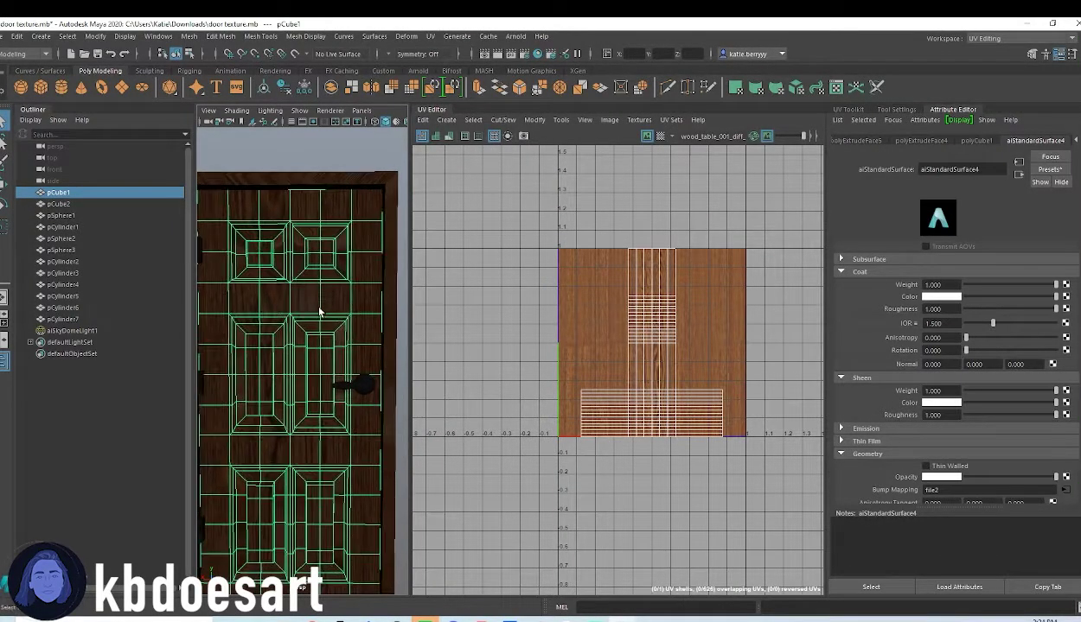
Cut the door's UVs along the two vertical edge lines flanking the front panels with the 3D Cut and Sew UV Tool.
click(431, 37)
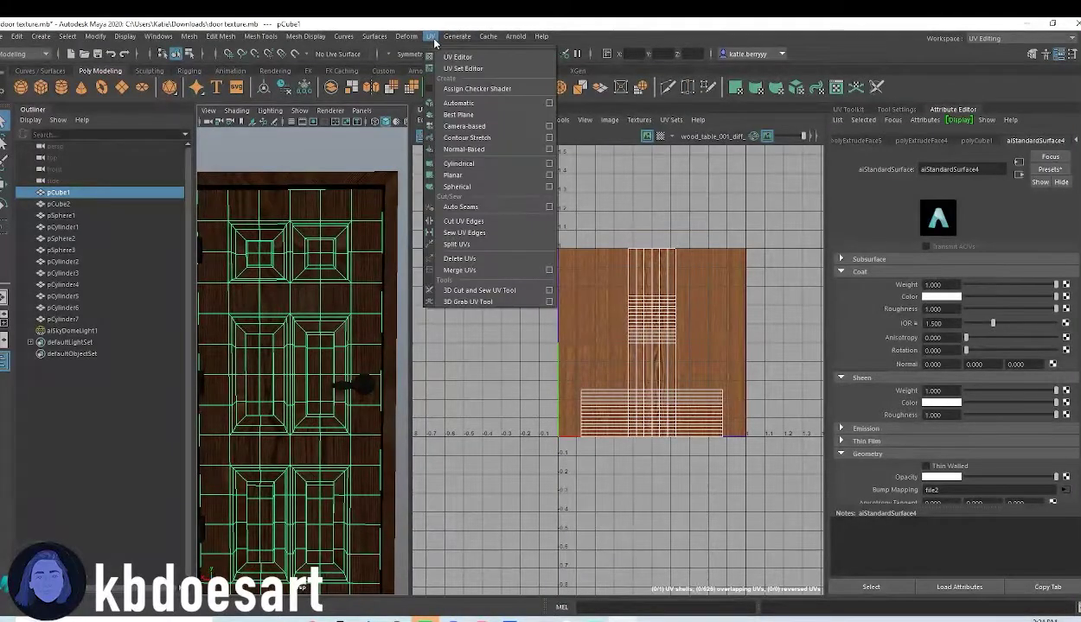
click(430, 36)
click(458, 36)
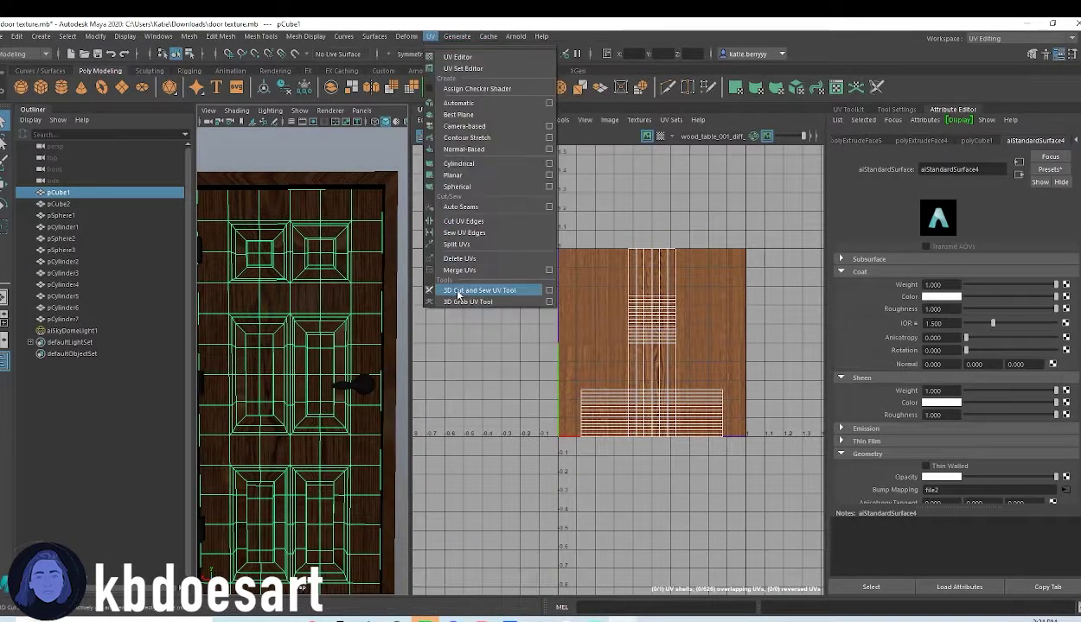
click(468, 290)
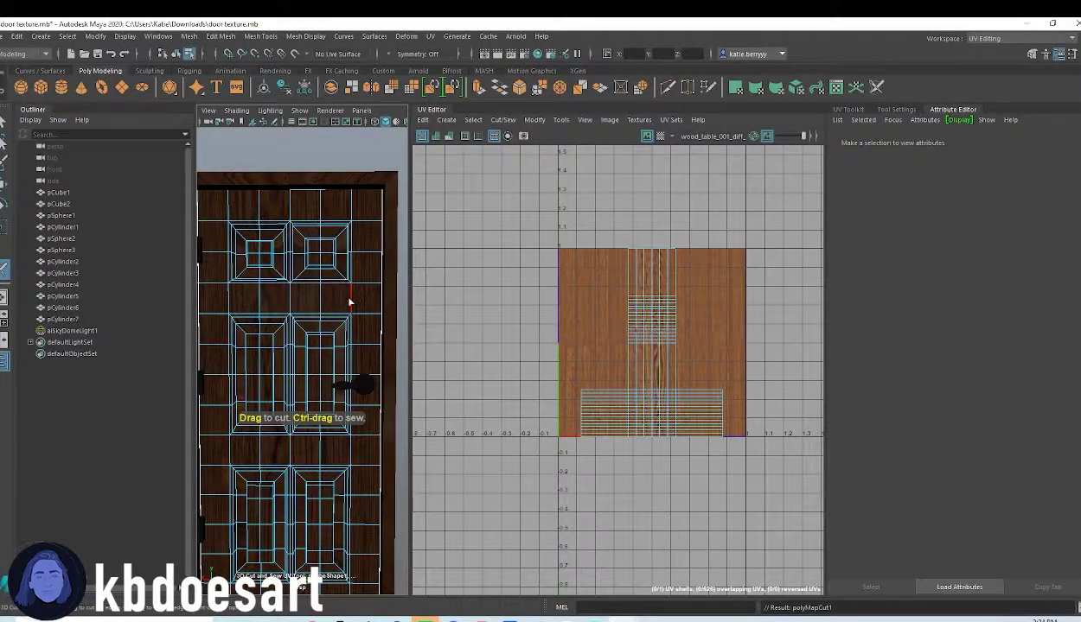
drag(351, 268, 360, 348)
drag(352, 454, 351, 490)
drag(223, 462, 229, 391)
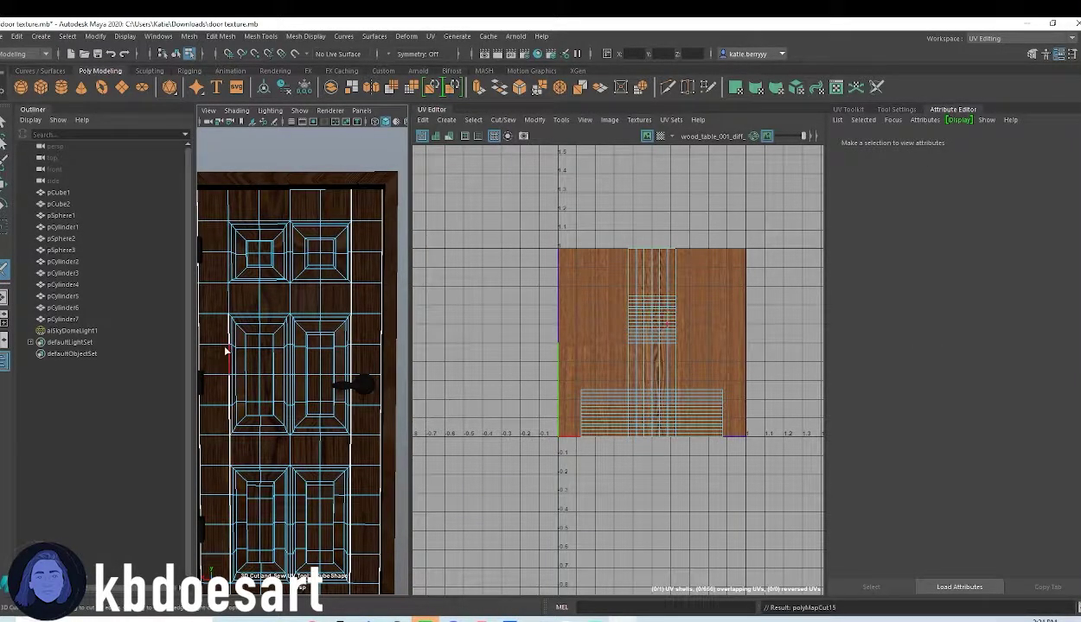
drag(227, 289, 226, 212)
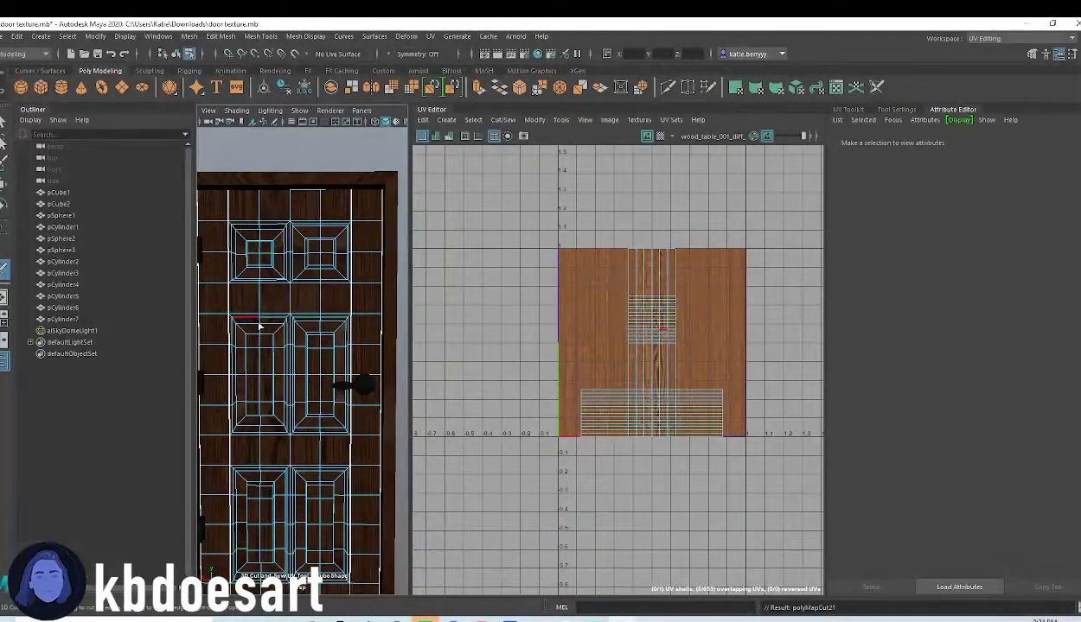
Cut the door's UVs along the bottom edge and the two vertical edge lines flanking the back panels.
alt+middle_drag(324, 352, 337, 234)
click(238, 531)
alt+drag(364, 535, 304, 372)
click(303, 475)
mouse_move(302, 324)
alt+mouse_down()
mouse_move(282, 369)
mouse_move(290, 325)
alt+mouse_up()
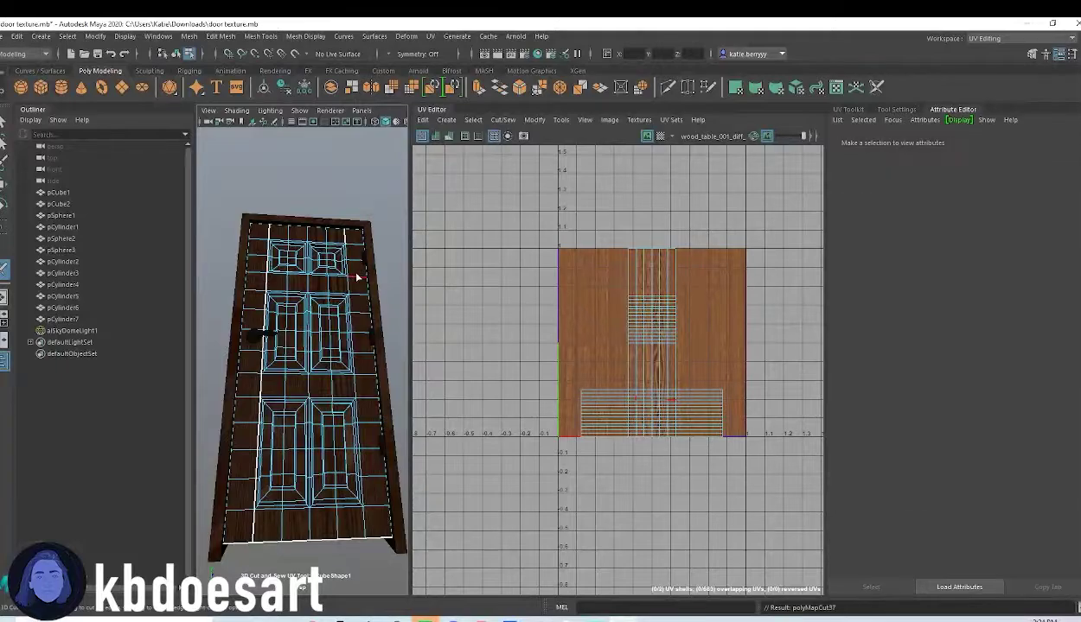
click(349, 269)
click(350, 287)
click(349, 307)
drag(349, 321, 371, 507)
Select all of the door's faces and unfold their UVs.
scroll(313, 481, down, 3)
alt+drag(313, 481, 354, 434)
scroll(352, 428, down, 5)
right_click(316, 304)
right_drag(363, 308, 403, 273)
drag(238, 262, 405, 422)
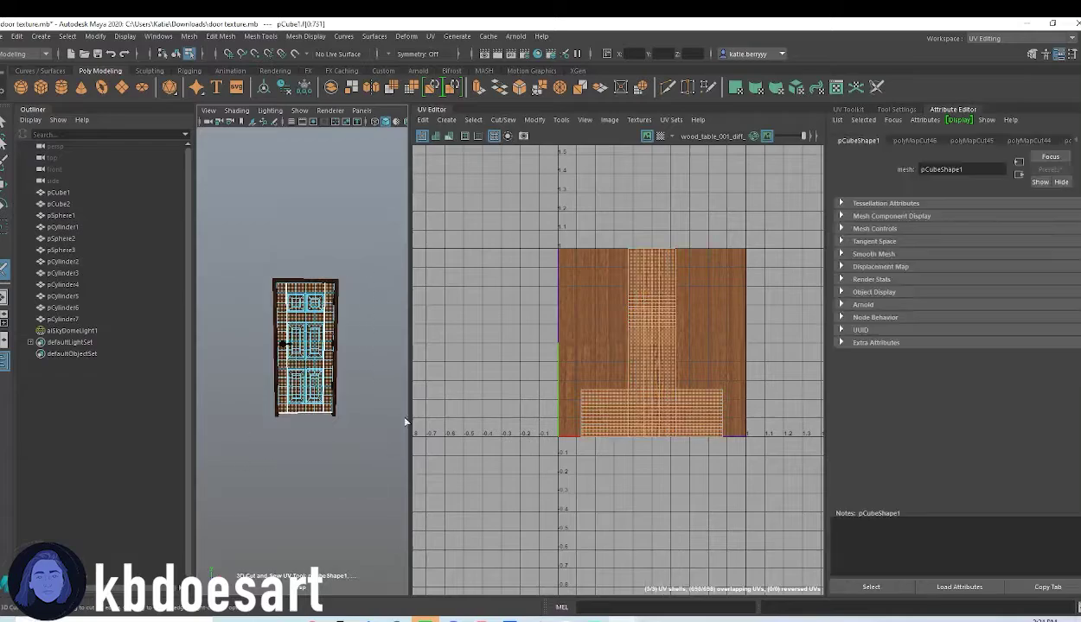
click(534, 119)
click(571, 482)
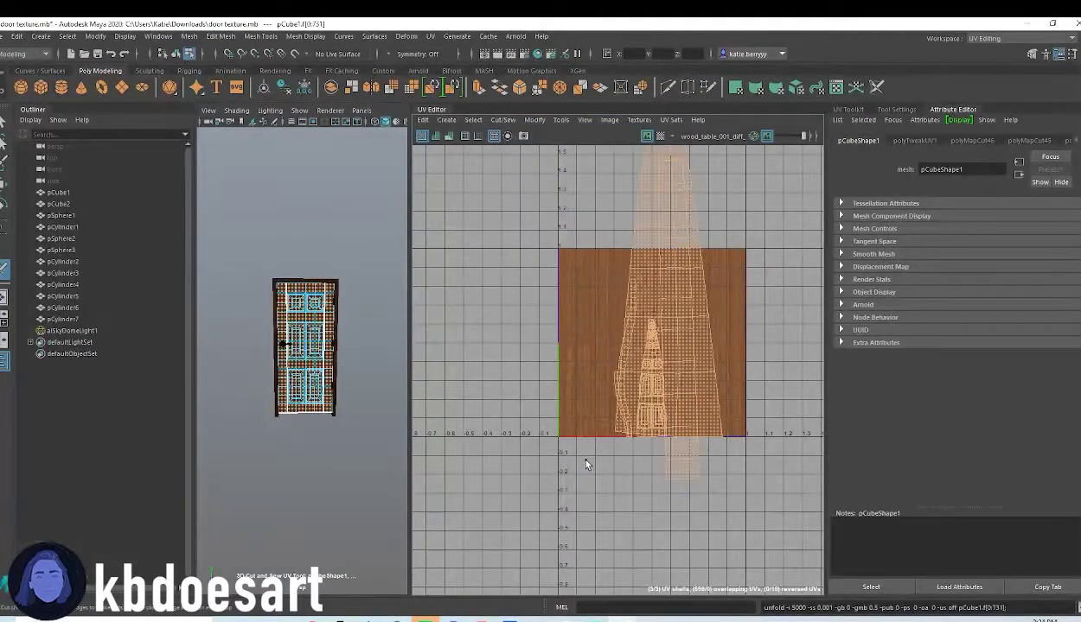
Lay out the door's unfolded UV shells within the texture square.
alt+drag(286, 398, 484, 374)
click(516, 38)
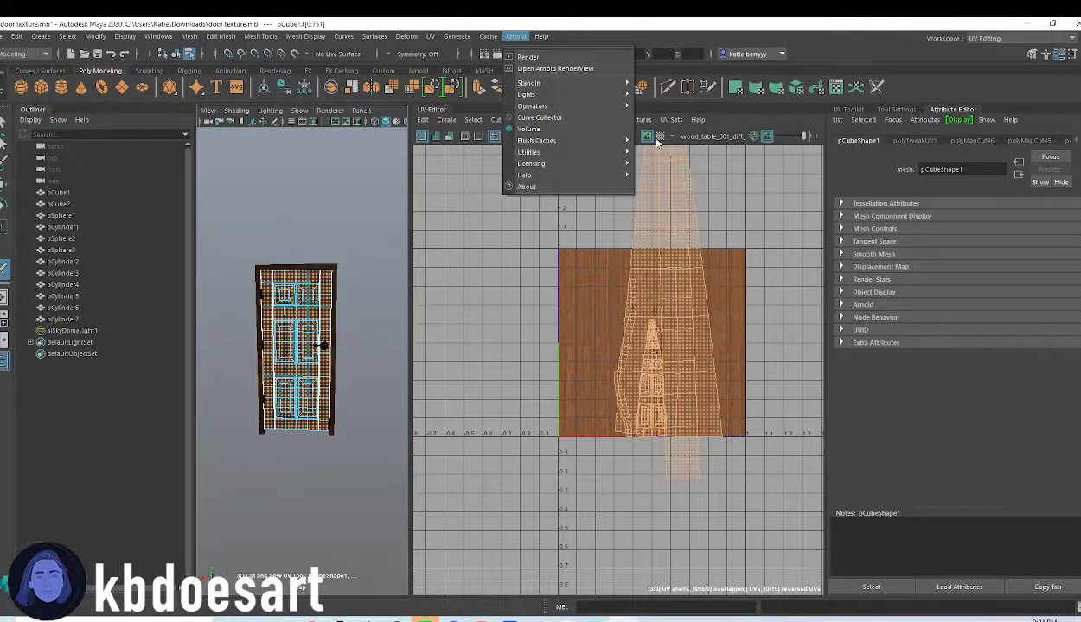
click(534, 120)
click(558, 281)
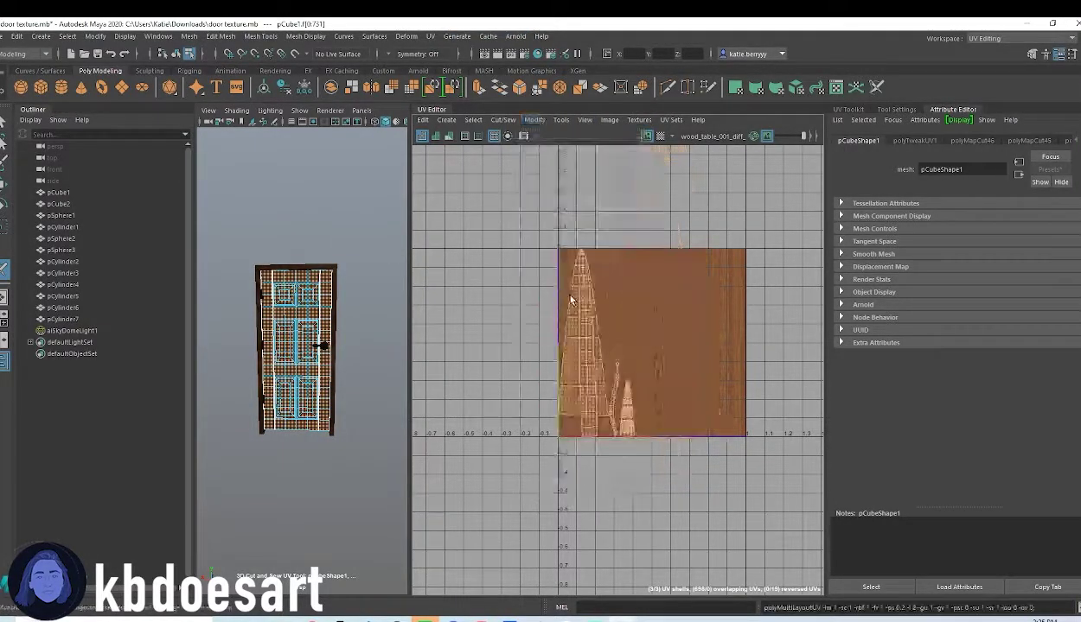
Render the door in the Arnold RenderView and examine how the wood grain runs across its upper part.
click(429, 36)
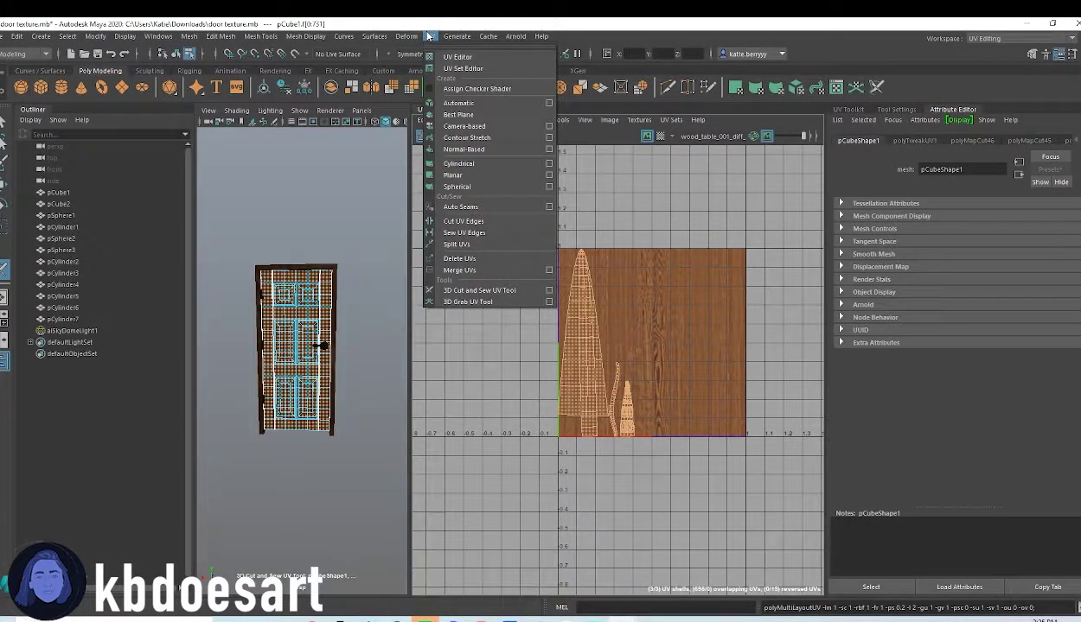
mouse_move(453, 36)
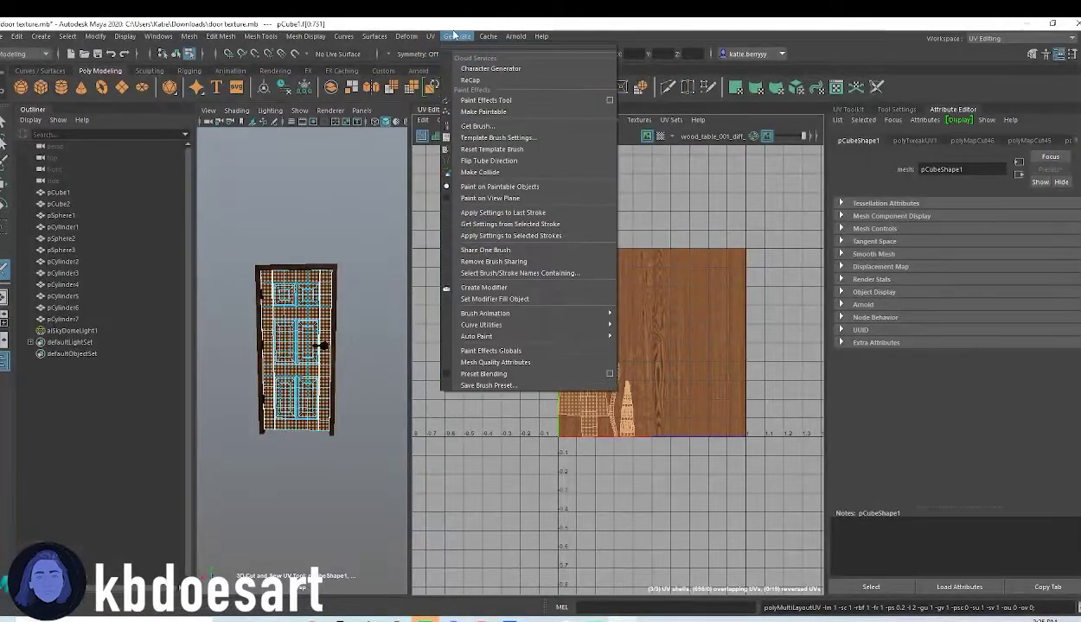
mouse_move(515, 35)
click(527, 59)
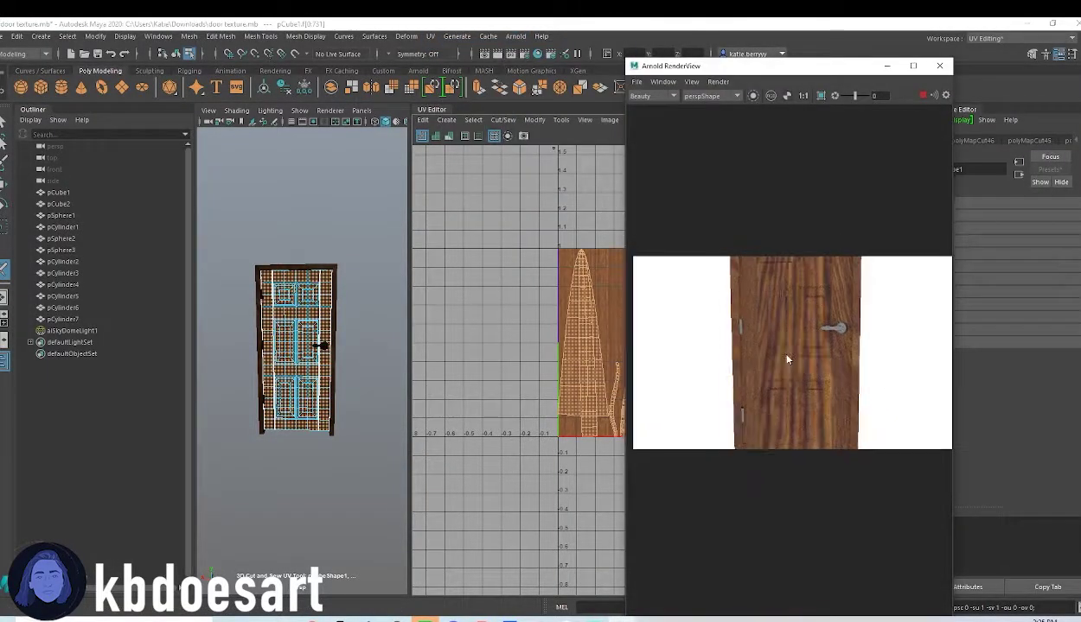
scroll(813, 339, down, 4)
alt+right_drag(294, 325, 303, 302)
alt+middle_drag(323, 314, 338, 441)
scroll(338, 441, down, 2)
right_click(329, 279)
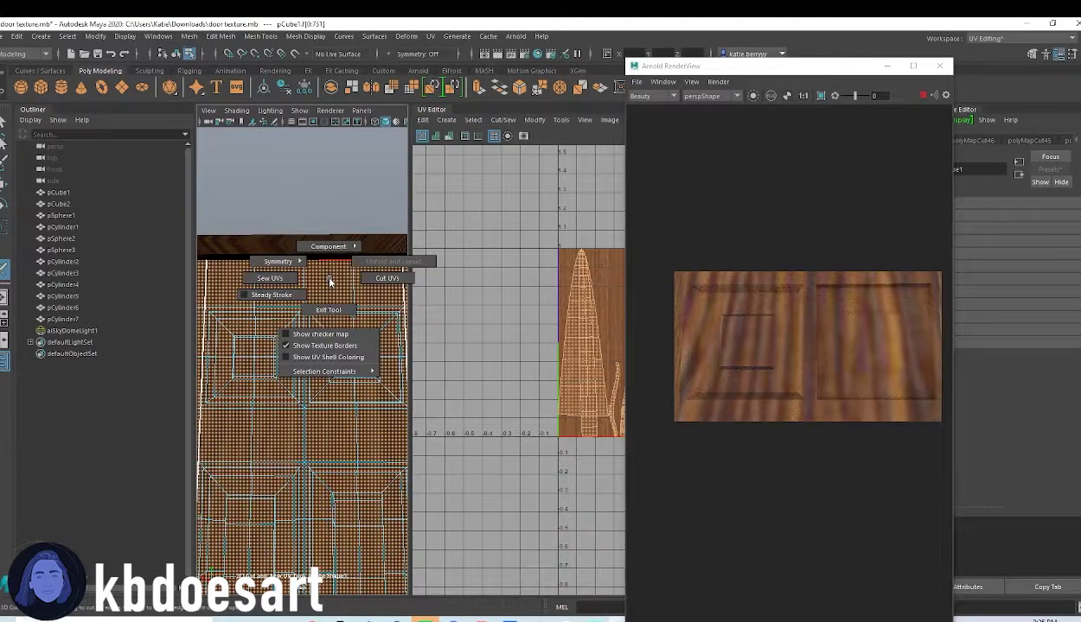
alt+right_drag(361, 287, 334, 329)
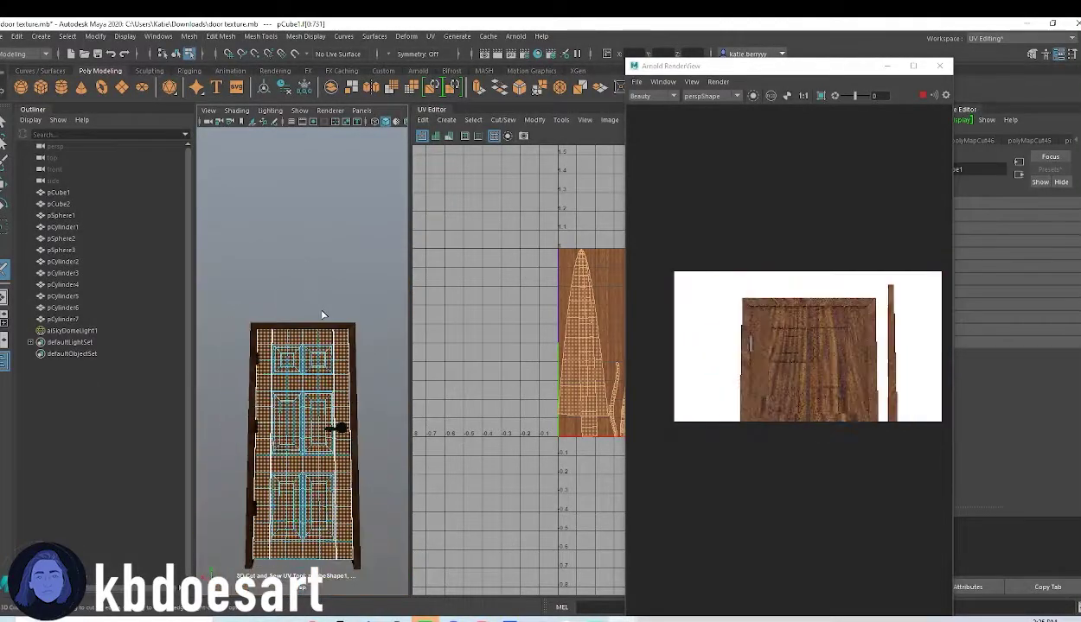
Return the door frame to object mode and hide it so that only the door and hardware are shown.
click(86, 215)
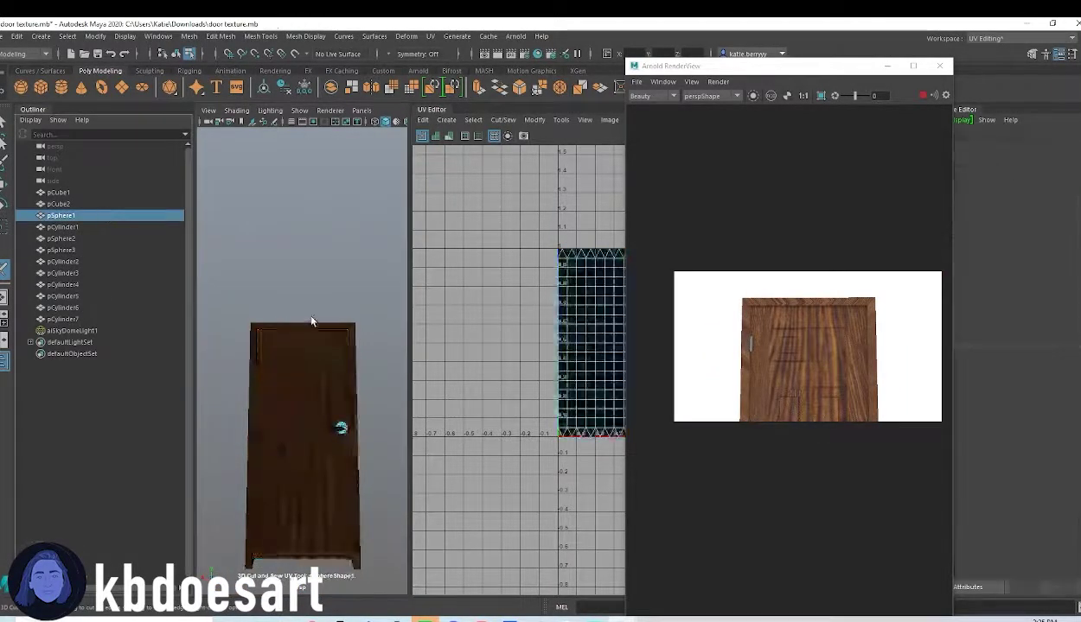
right_click(335, 279)
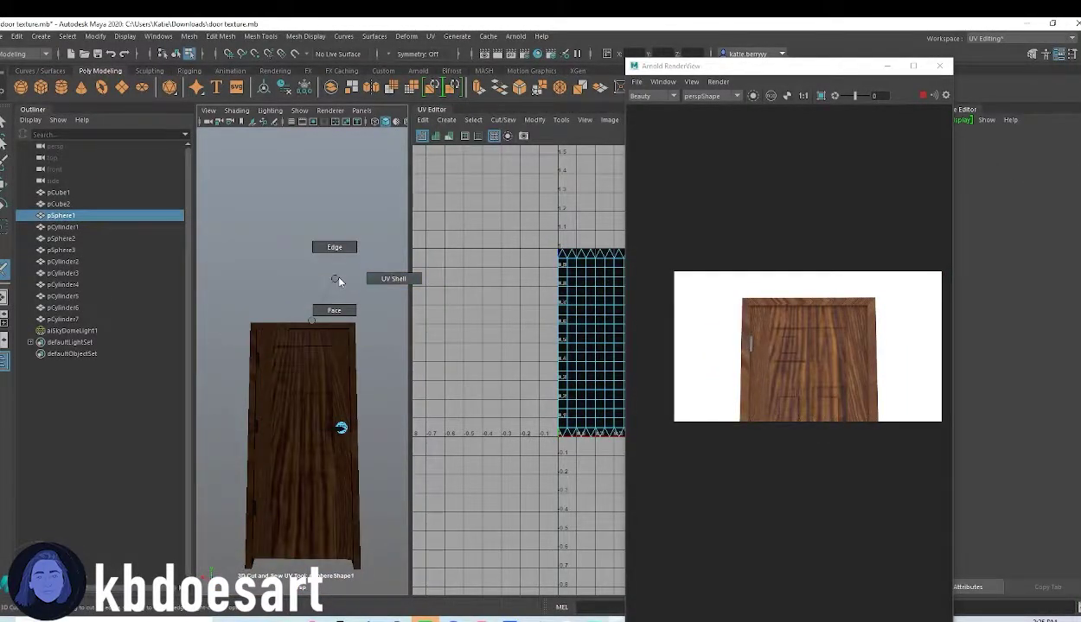
click(324, 327)
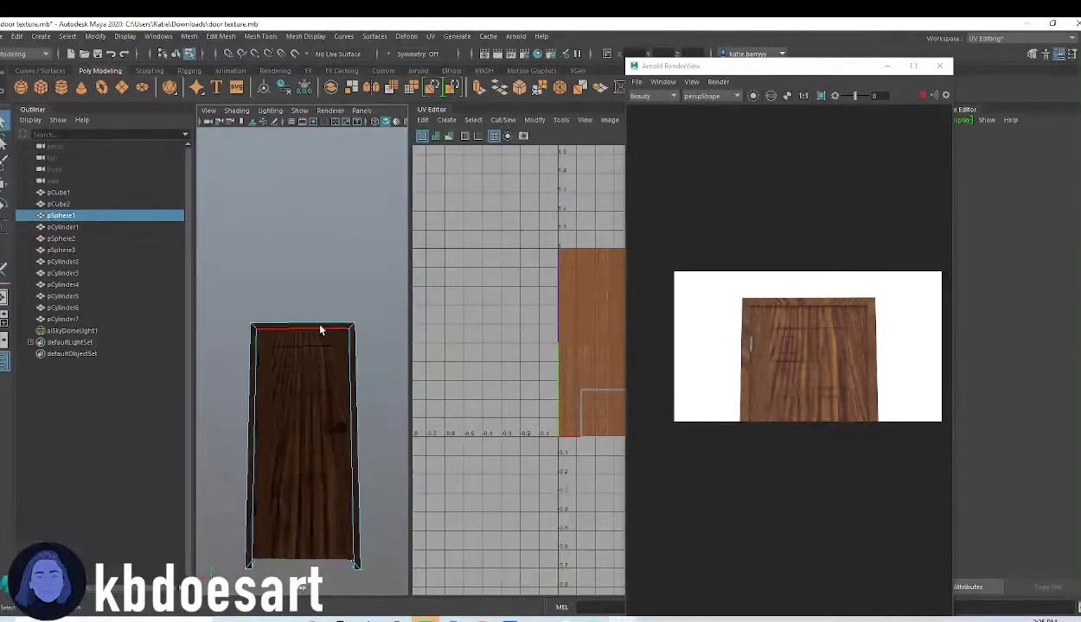
click(318, 326)
key(ctrl+h)
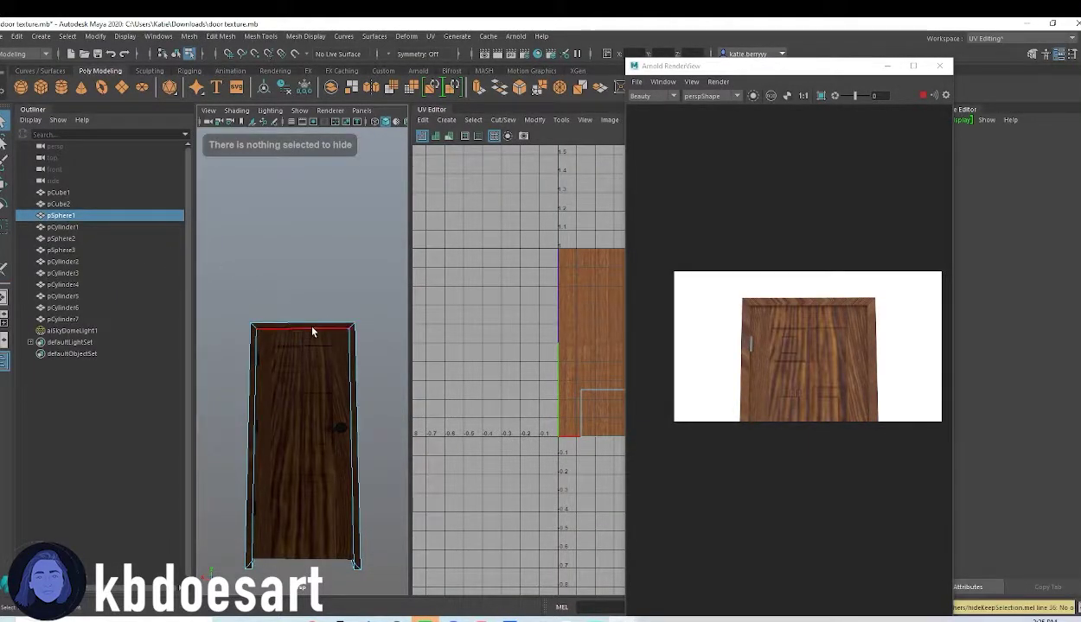
right_drag(313, 332, 367, 306)
key(ctrl+h)
Cut the door's UVs around its top face with the 3D Cut and Sew UV Tool.
alt+drag(311, 311, 316, 376)
click(320, 374)
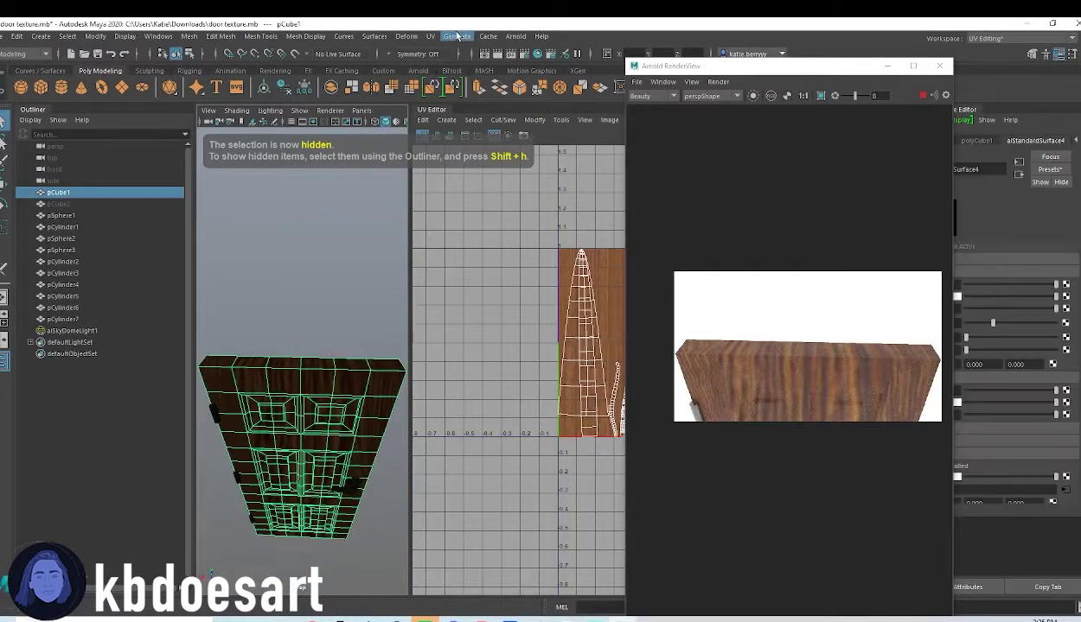
click(429, 36)
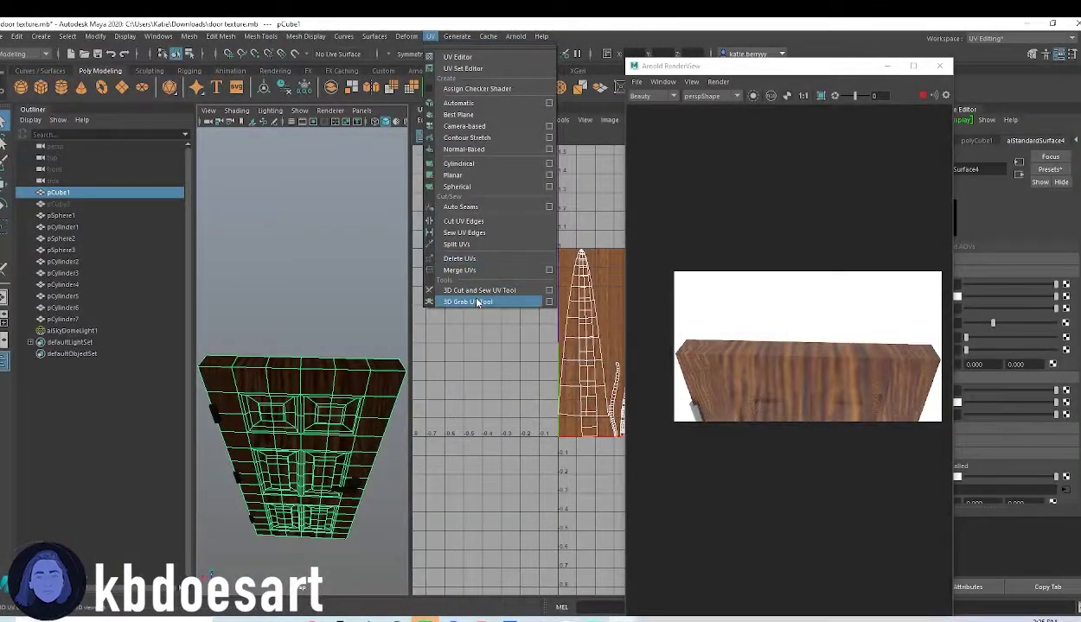
click(478, 290)
alt+drag(333, 441, 345, 381)
alt+drag(316, 453, 350, 389)
alt+drag(358, 259, 250, 247)
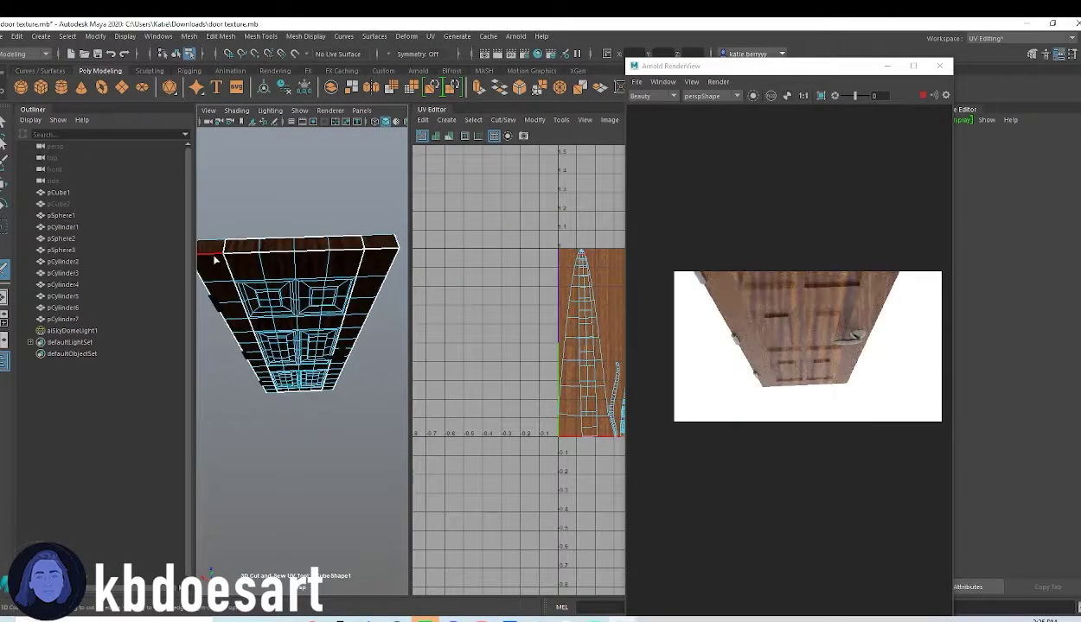
click(215, 258)
alt+drag(349, 422, 331, 406)
click(341, 381)
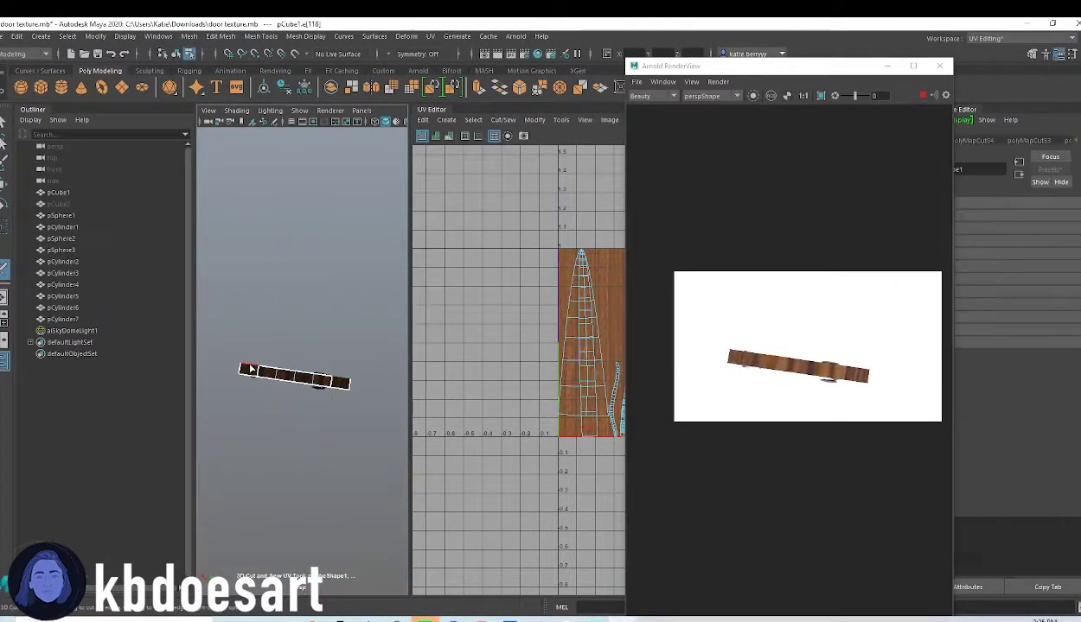
click(248, 368)
Select all of the door's faces again, unfold the newly cut UVs and lay out the shells in the texture square.
alt+drag(340, 325, 329, 296)
right_click(308, 299)
right_drag(309, 299, 308, 275)
click(250, 309)
drag(412, 563, 412, 560)
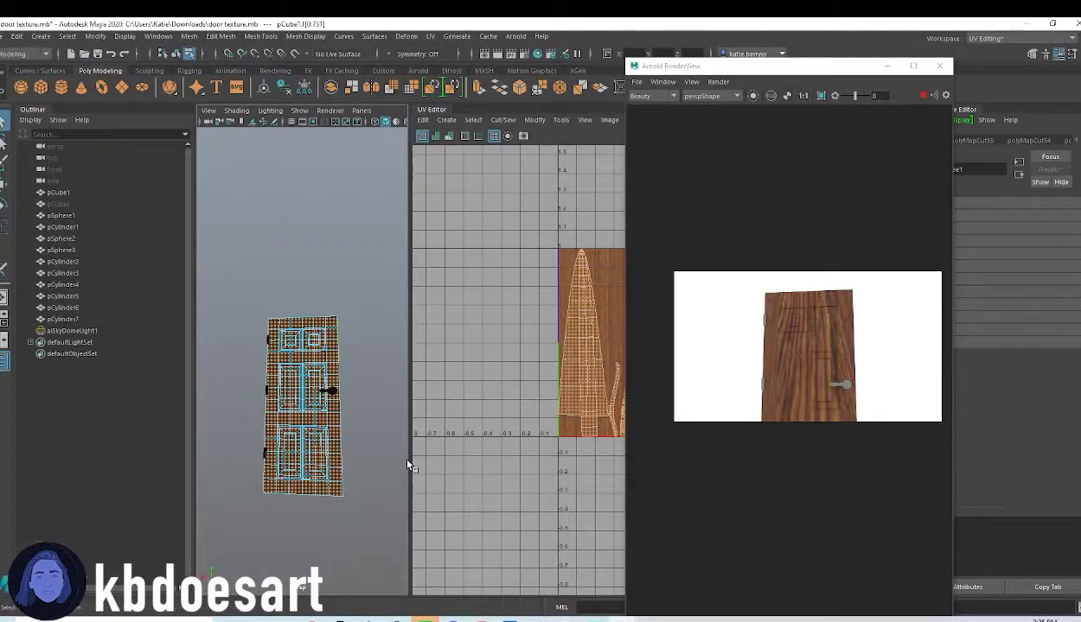
click(406, 37)
click(593, 128)
drag(714, 58, 800, 218)
click(532, 120)
click(553, 480)
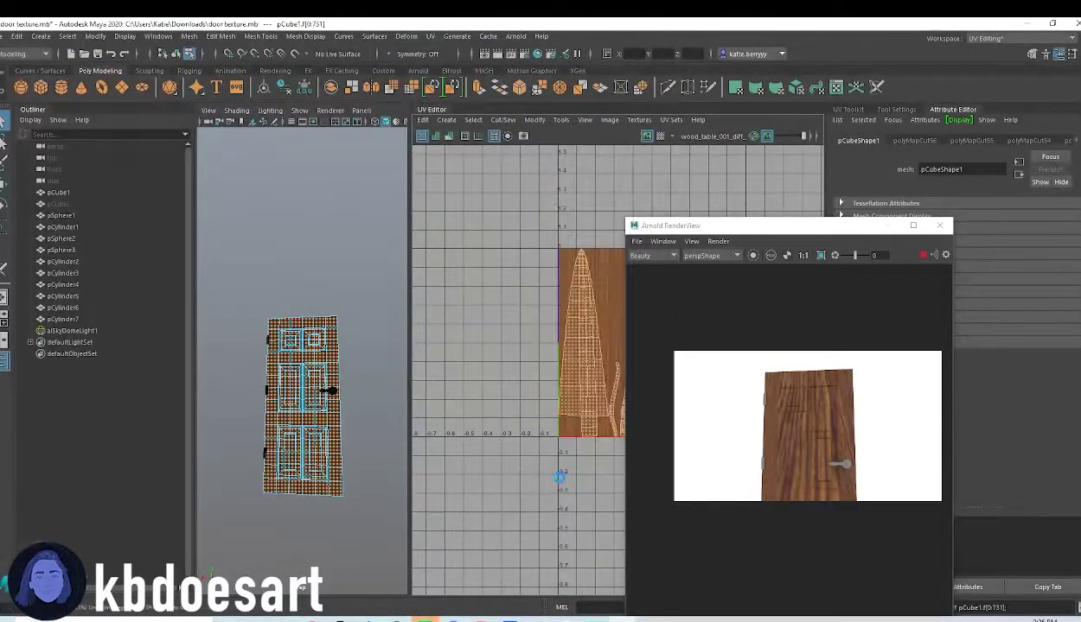
click(510, 122)
click(550, 302)
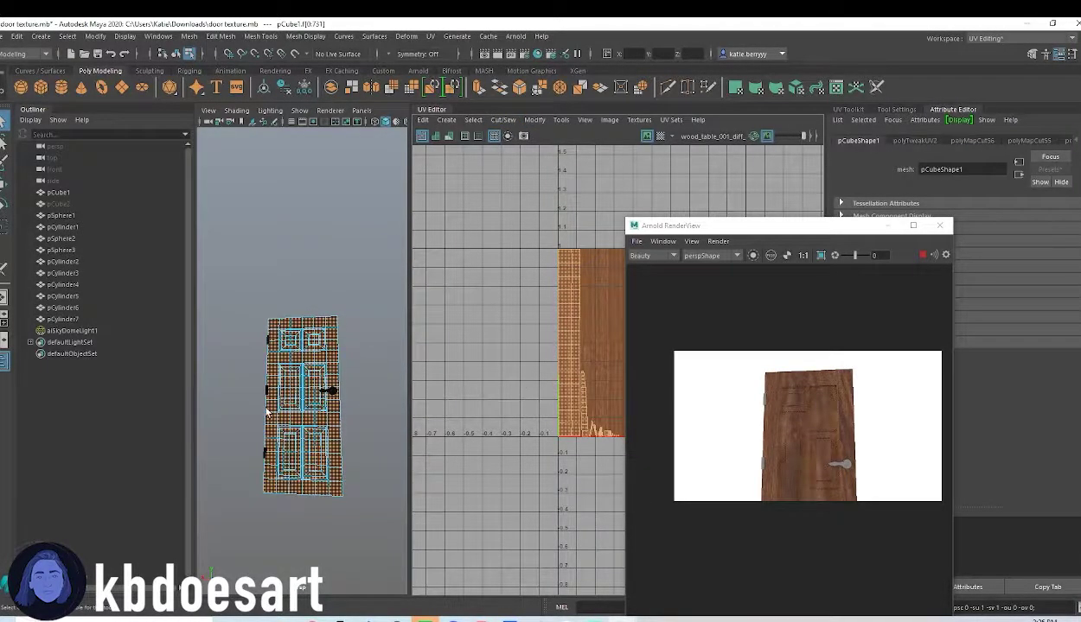
Cut the door's UVs along the horizontal edge lines directly above and below the two top front panels.
alt+right_drag(266, 402, 311, 404)
alt+drag(303, 405, 313, 424)
alt+right_drag(313, 424, 282, 412)
alt+drag(281, 412, 313, 389)
alt+right_drag(313, 388, 392, 366)
right_click(312, 272)
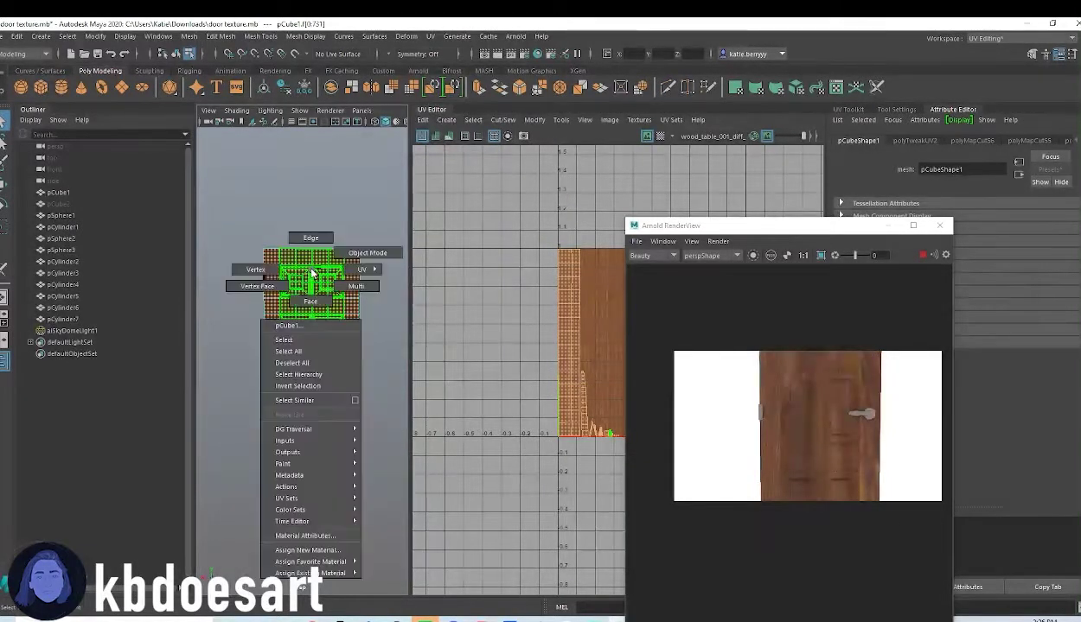
click(310, 238)
click(430, 35)
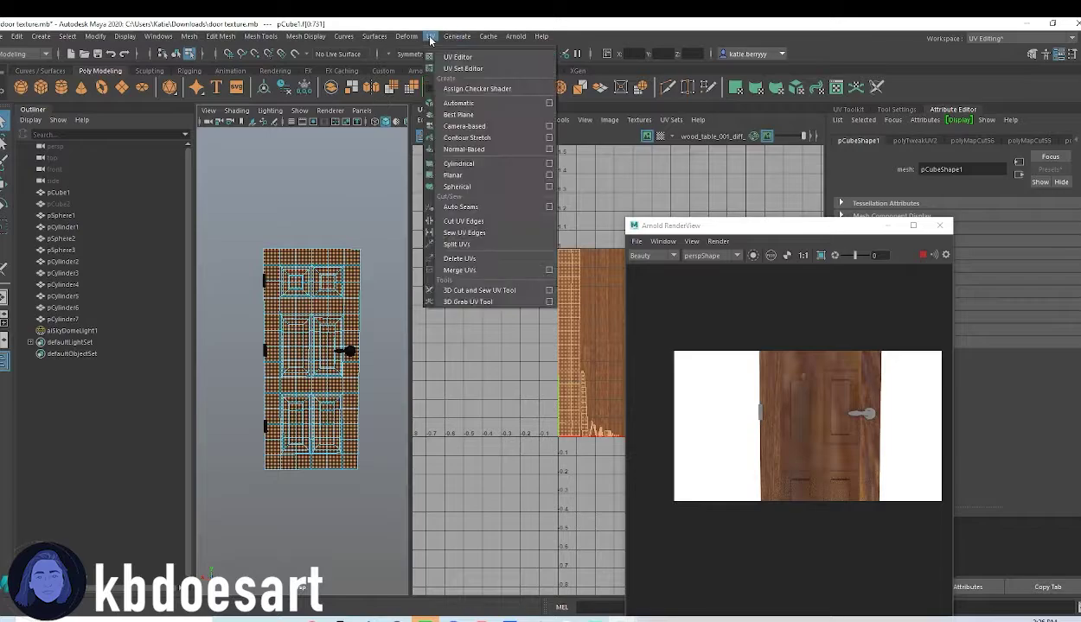
click(458, 285)
alt+right_drag(314, 275, 370, 260)
shift+right_click(334, 195)
shift+right_drag(348, 170, 347, 200)
click(334, 198)
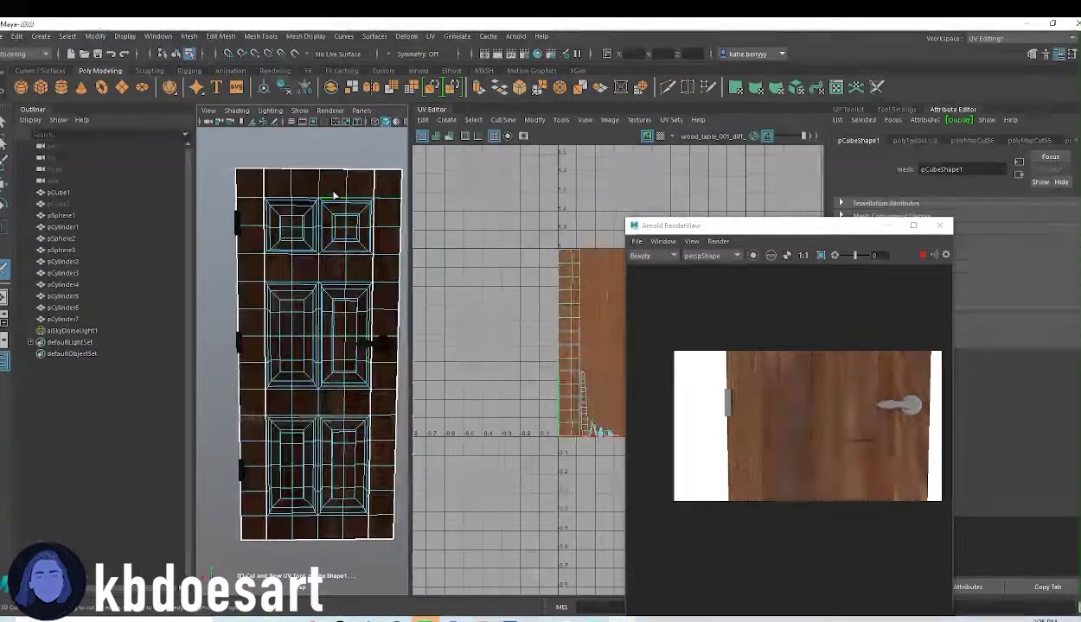
click(328, 262)
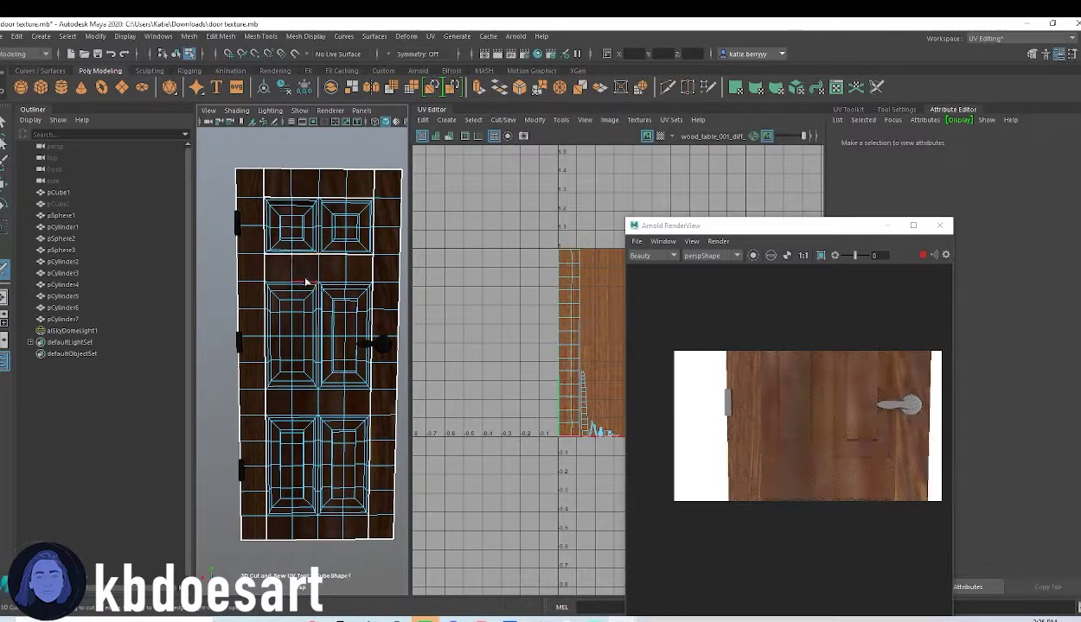
Cut the UVs along the horizontal edge lines below the middle front panels and above and below the bottom front panels.
click(331, 396)
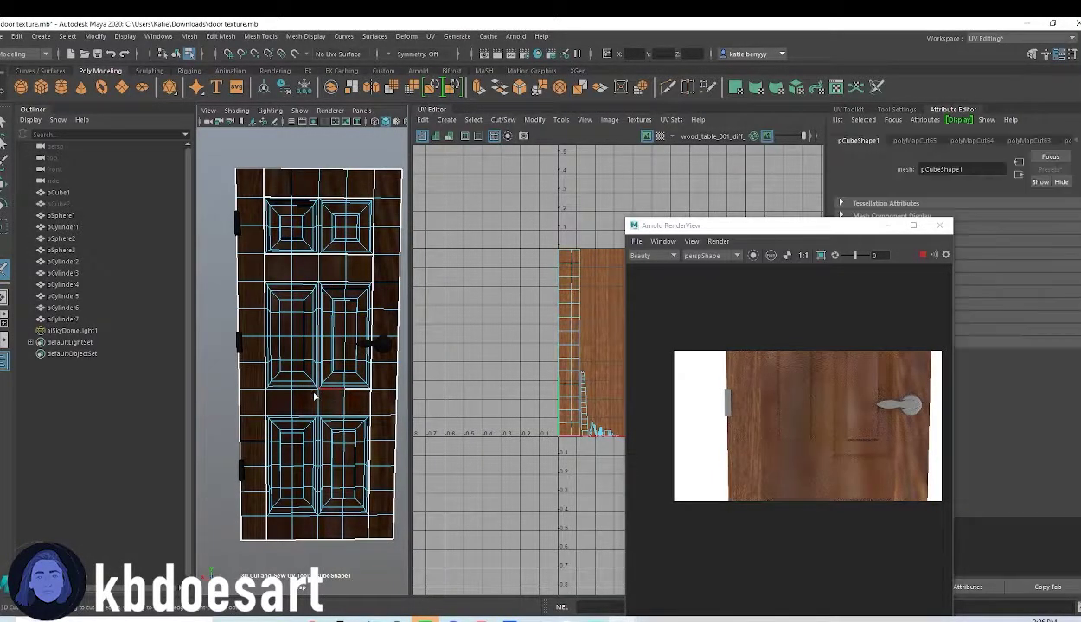
double_click(323, 415)
double_click(331, 518)
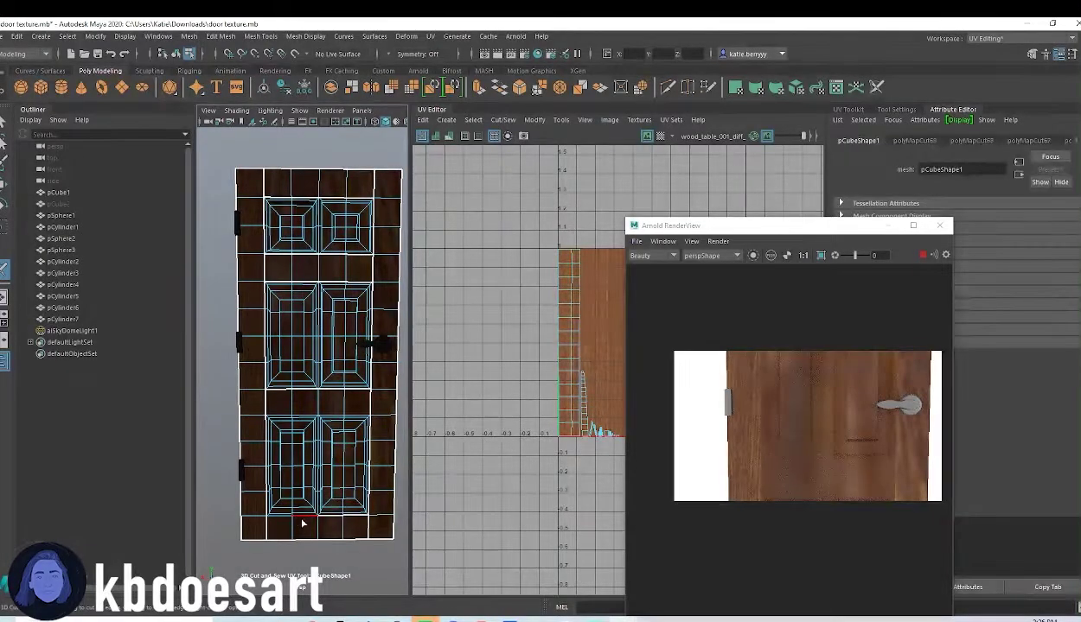
double_click(302, 521)
double_click(304, 414)
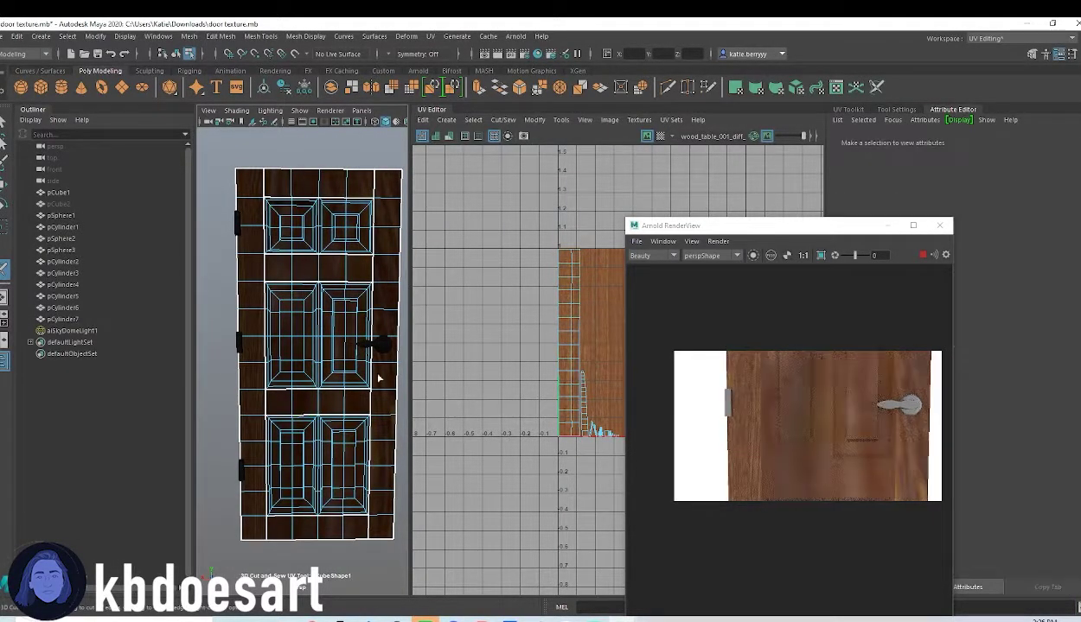
Cut the UVs on the door's opposite side along the horizontal edge lines above and below its middle and bottom panels.
alt+drag(381, 375, 336, 261)
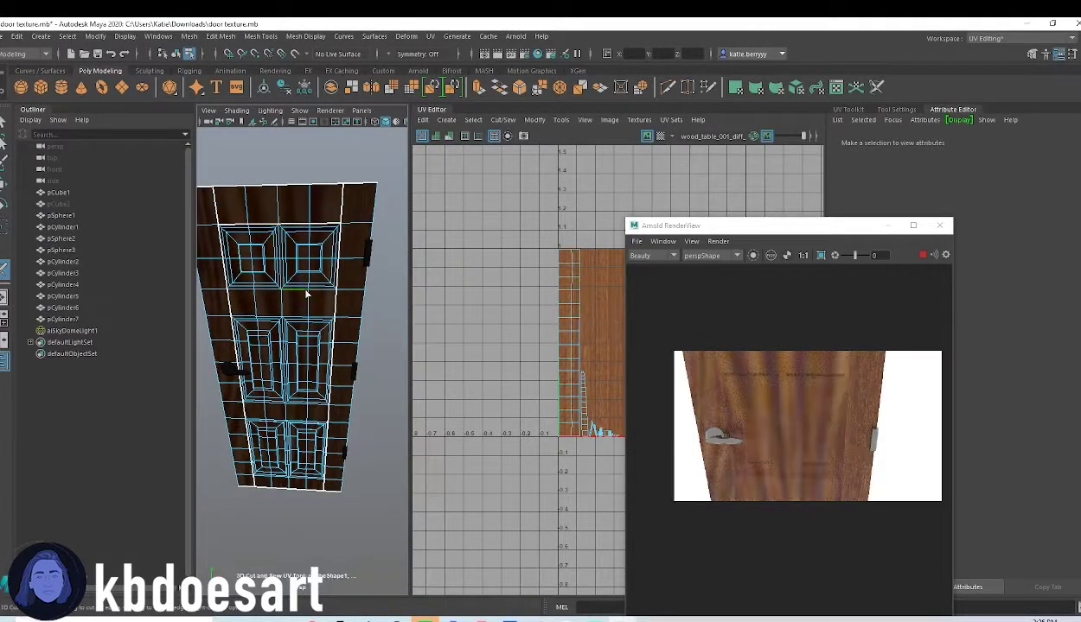
click(296, 320)
double_click(263, 312)
click(302, 409)
click(295, 425)
double_click(272, 421)
click(296, 482)
alt+drag(277, 482, 352, 378)
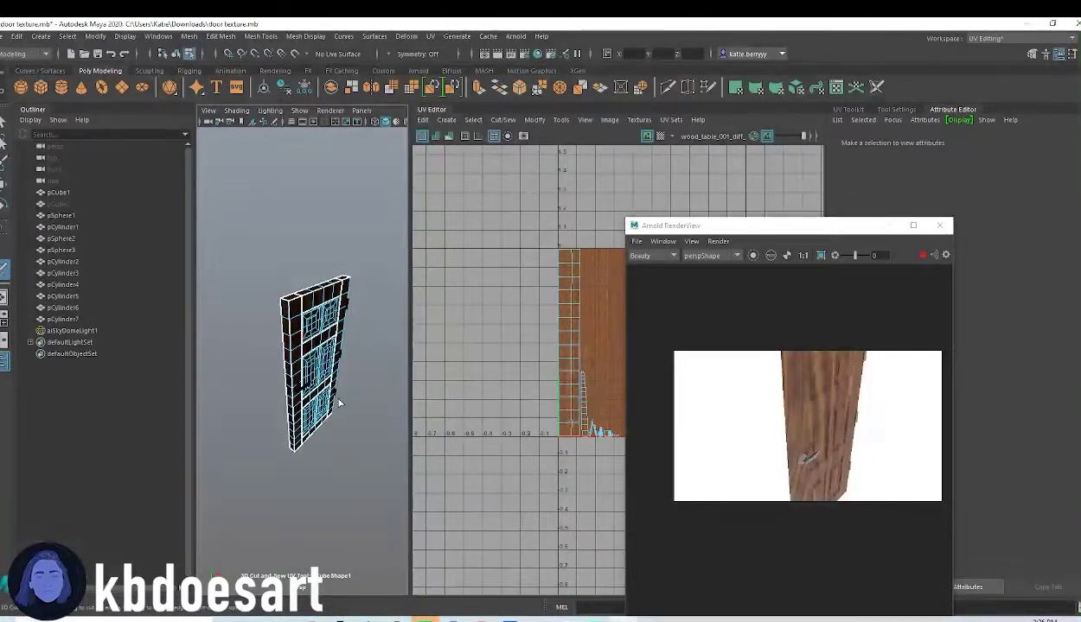
Leave the UV cutting tool, select the whole door in object mode and apply Unfold to its UVs.
alt+drag(359, 336, 240, 386)
alt+drag(333, 415, 244, 396)
alt+drag(373, 453, 387, 422)
shift+right_click(318, 316)
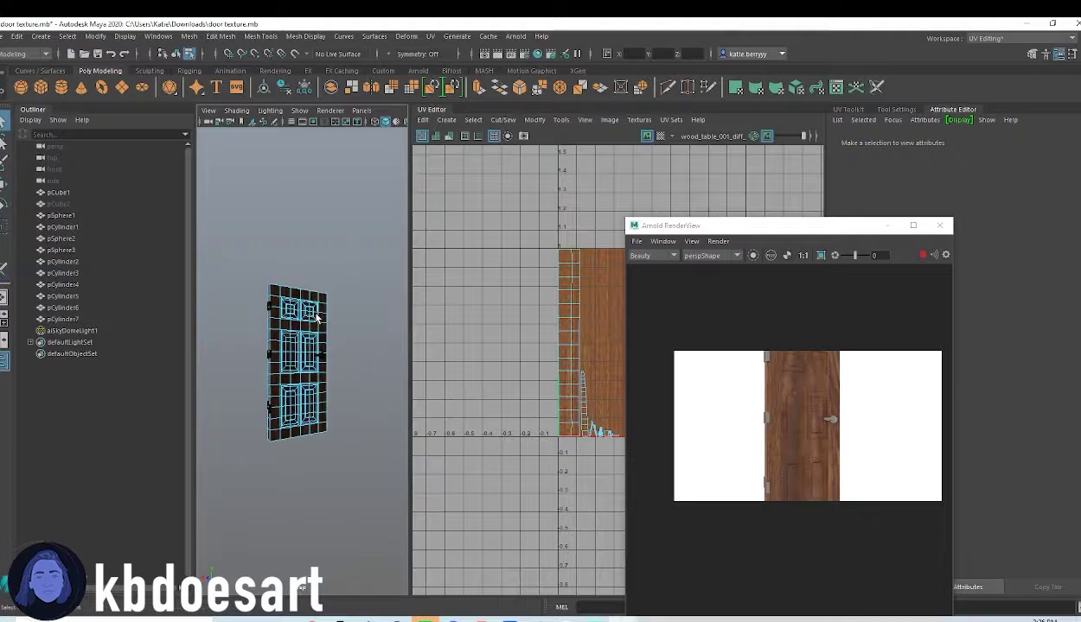
right_drag(314, 314, 373, 299)
alt+drag(330, 341, 524, 359)
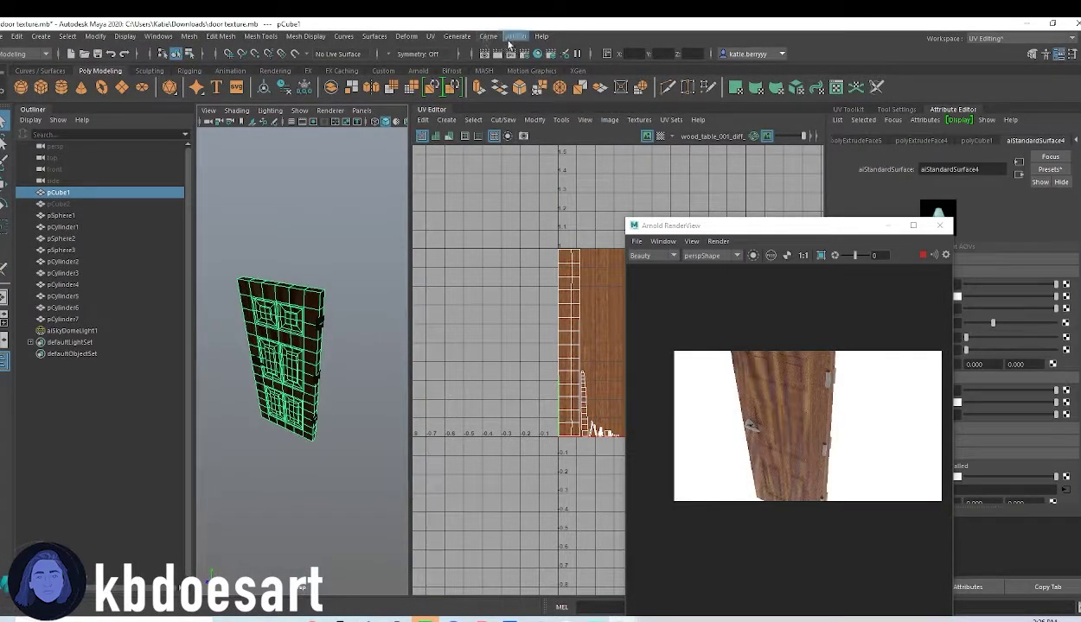
click(534, 120)
click(547, 480)
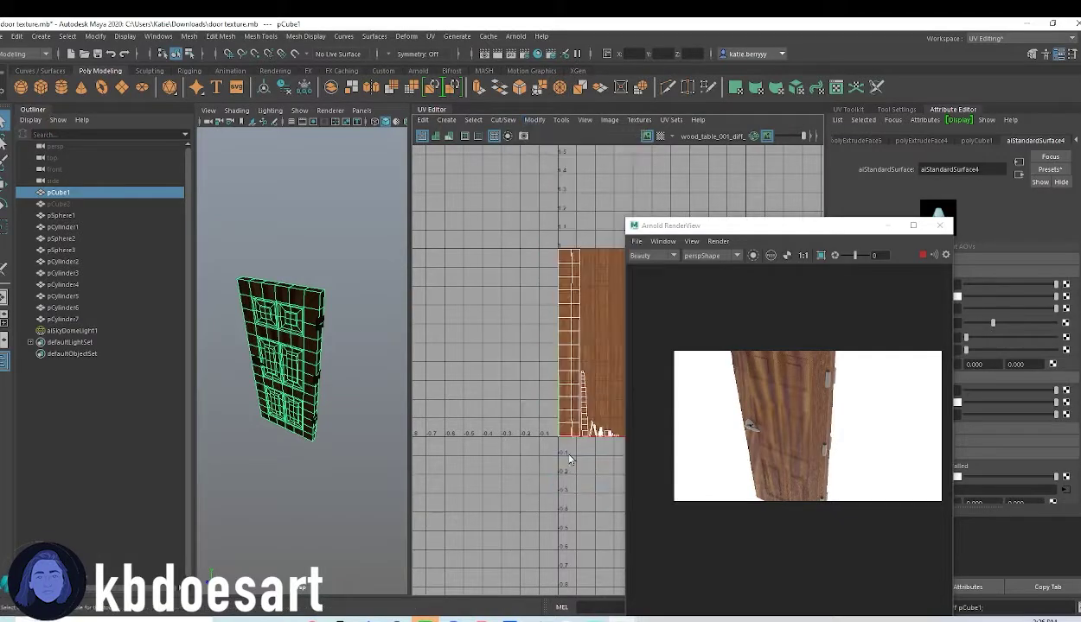
Select all of the door's individual UVs and unfold them.
right_click(292, 326)
click(393, 322)
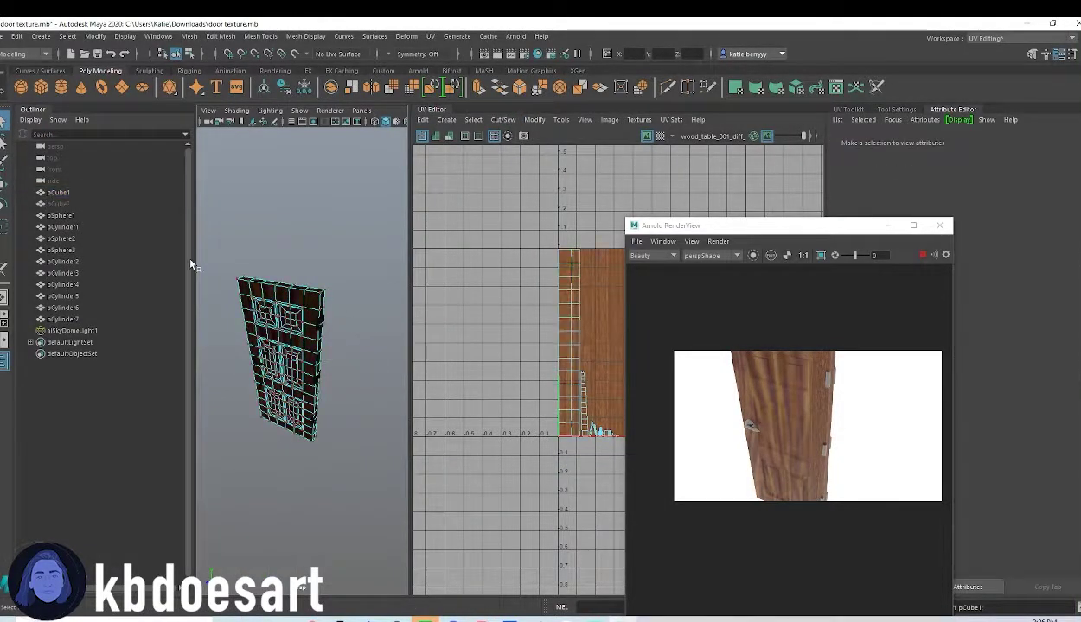
drag(380, 508, 379, 506)
click(535, 120)
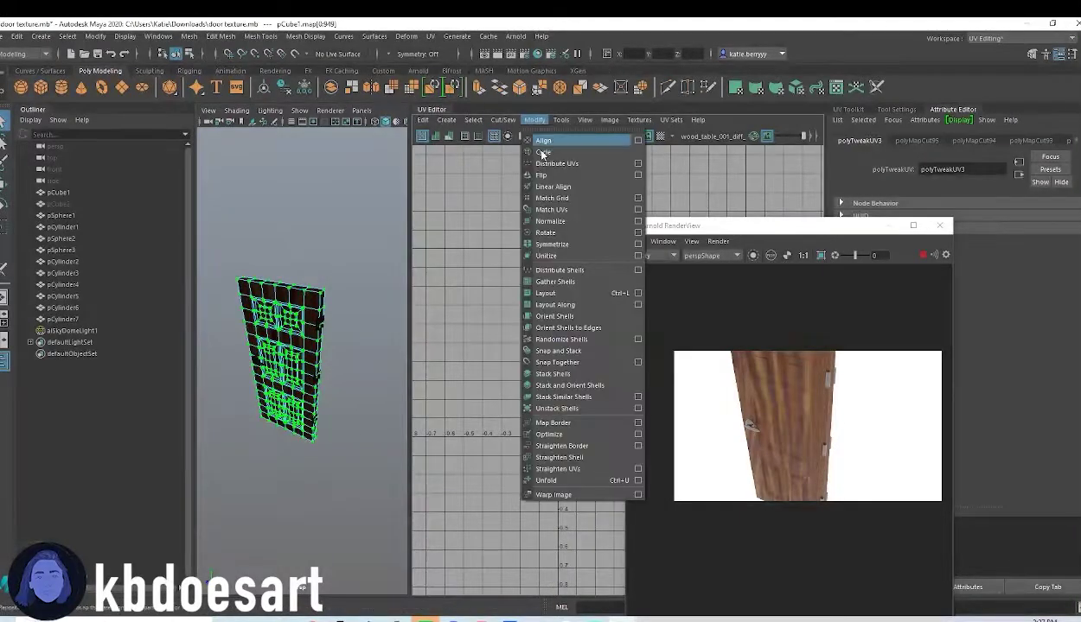
click(569, 481)
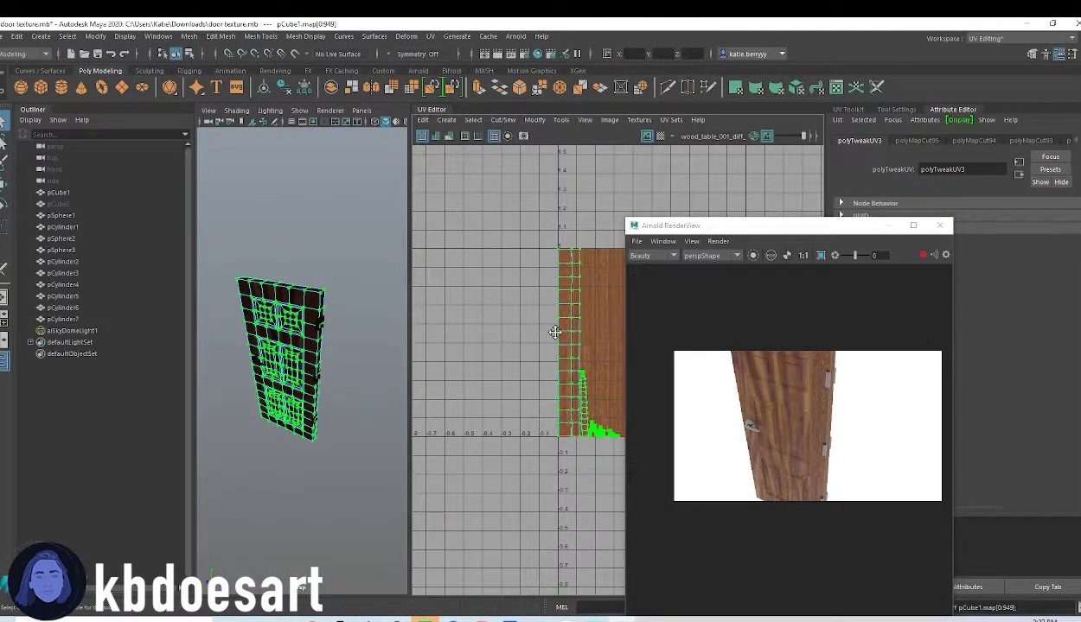
Lay out the door's unfolded UV shells inside the texture square.
alt+middle_drag(544, 331, 407, 310)
alt+middle_drag(495, 236, 574, 226)
click(537, 121)
click(551, 300)
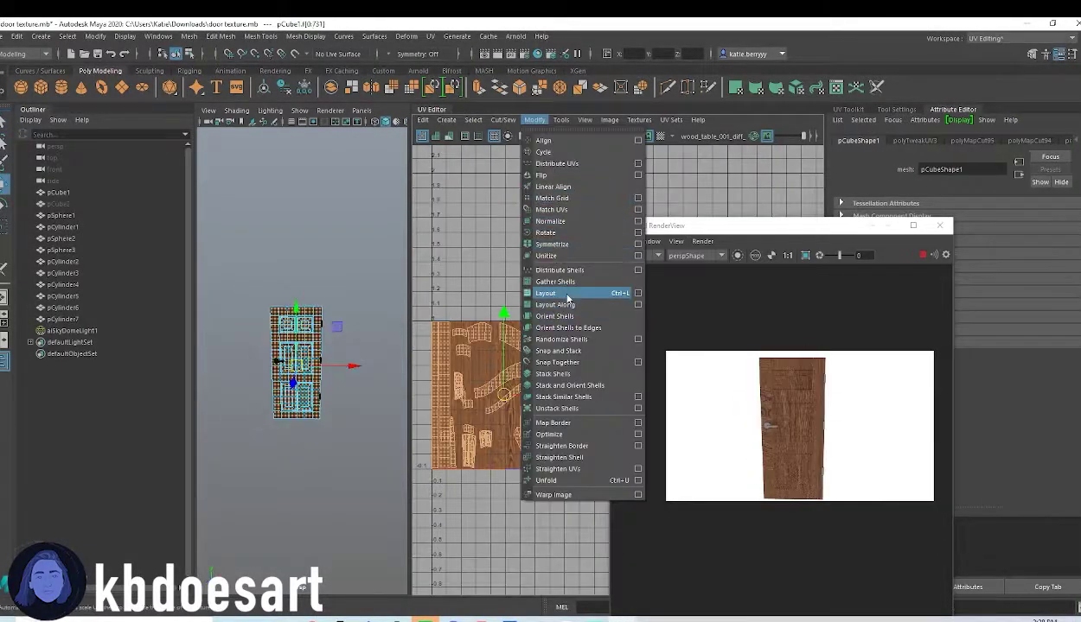
click(569, 294)
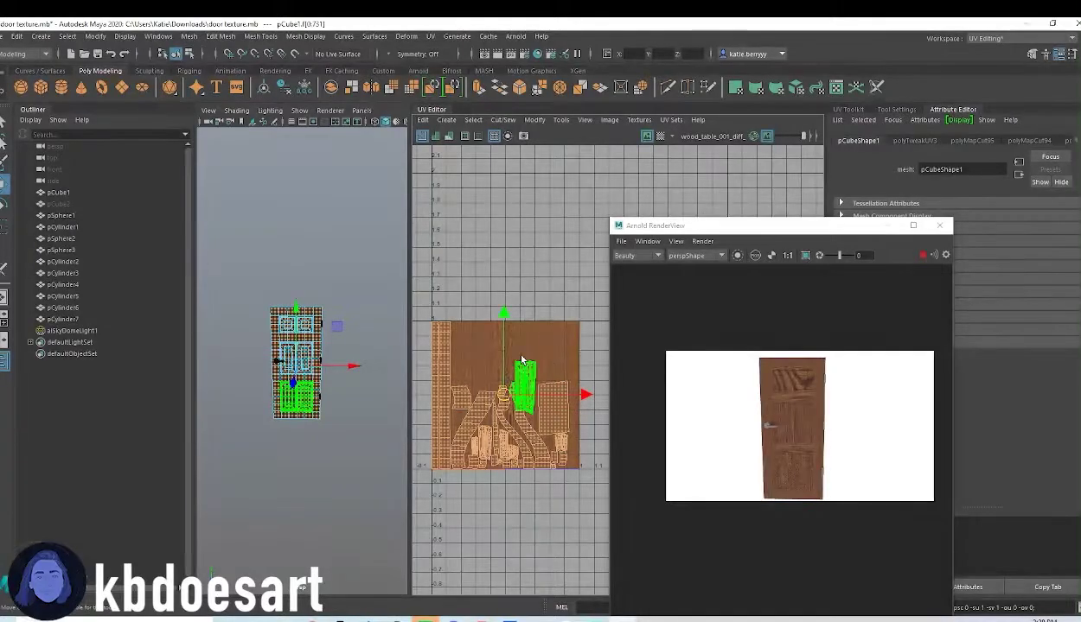
Select the UV shell of the top two panels on the facing side, try rotating it and undo the rotation.
scroll(522, 358, up, 1)
click(528, 379)
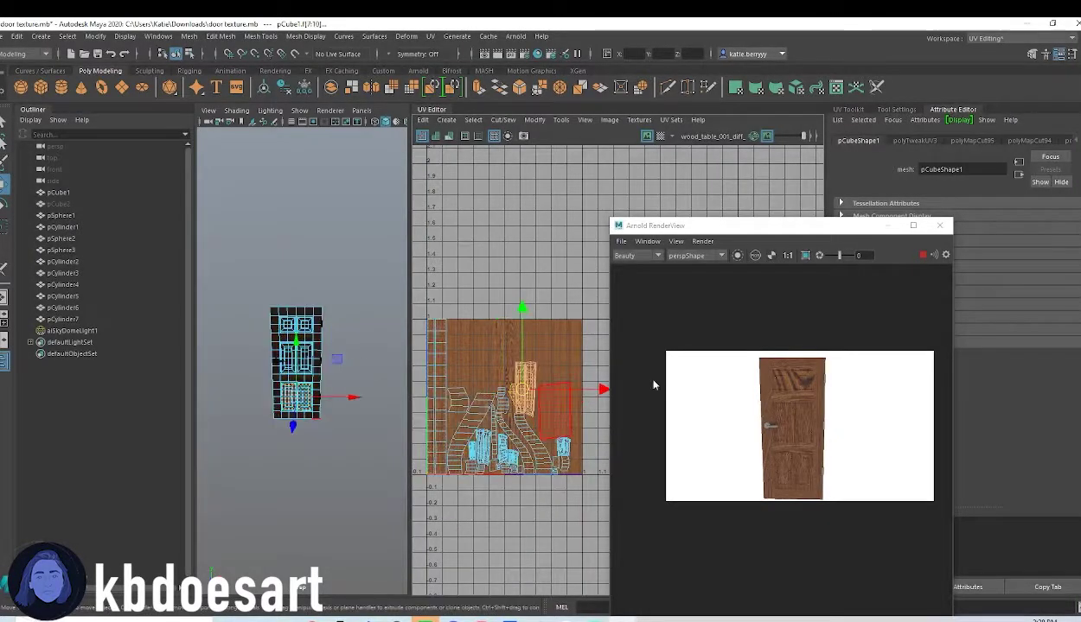
click(280, 326)
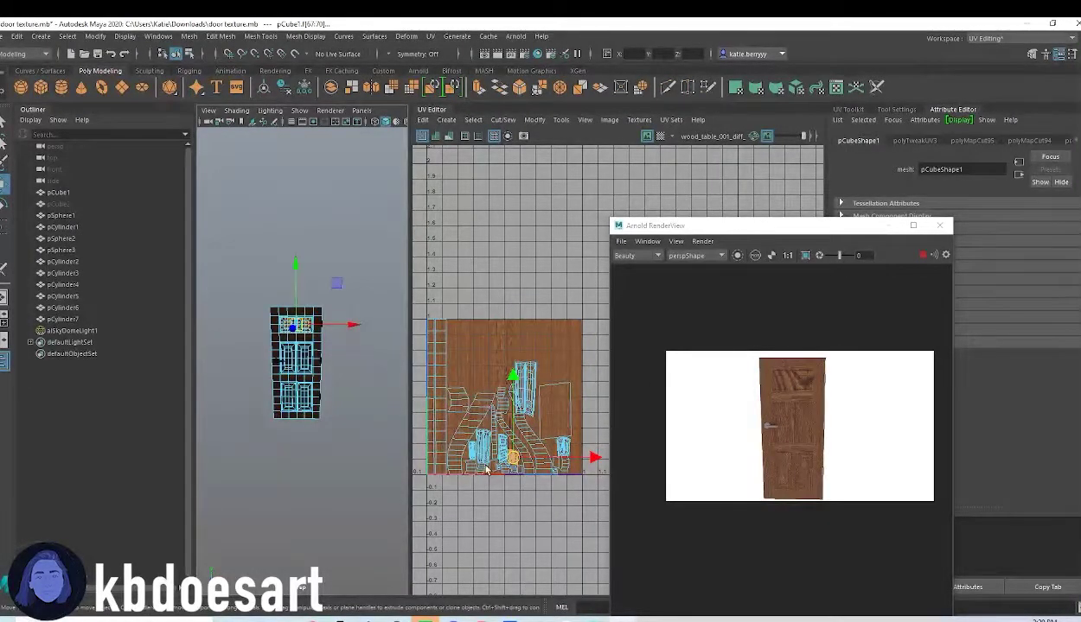
alt+right_drag(514, 457, 550, 461)
key(e)
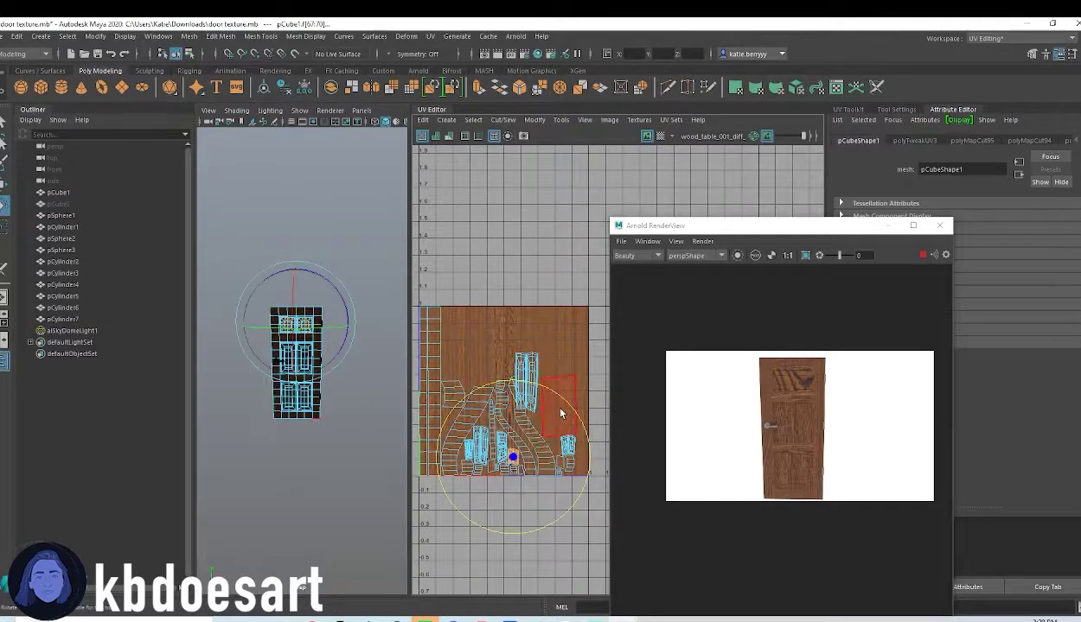
drag(568, 403, 584, 437)
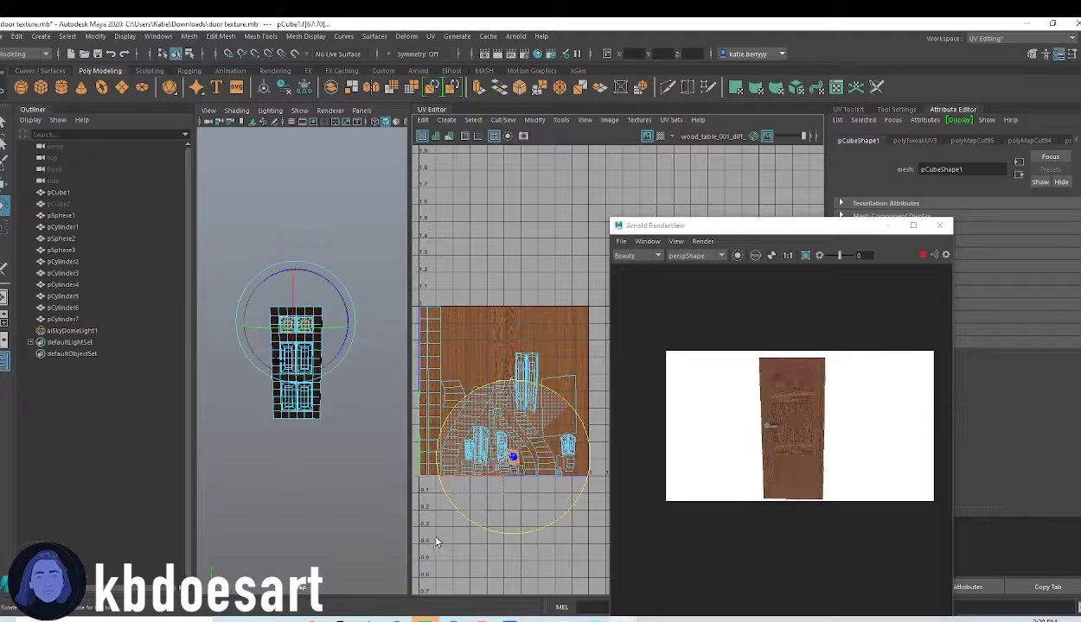
key(ctrl+z)
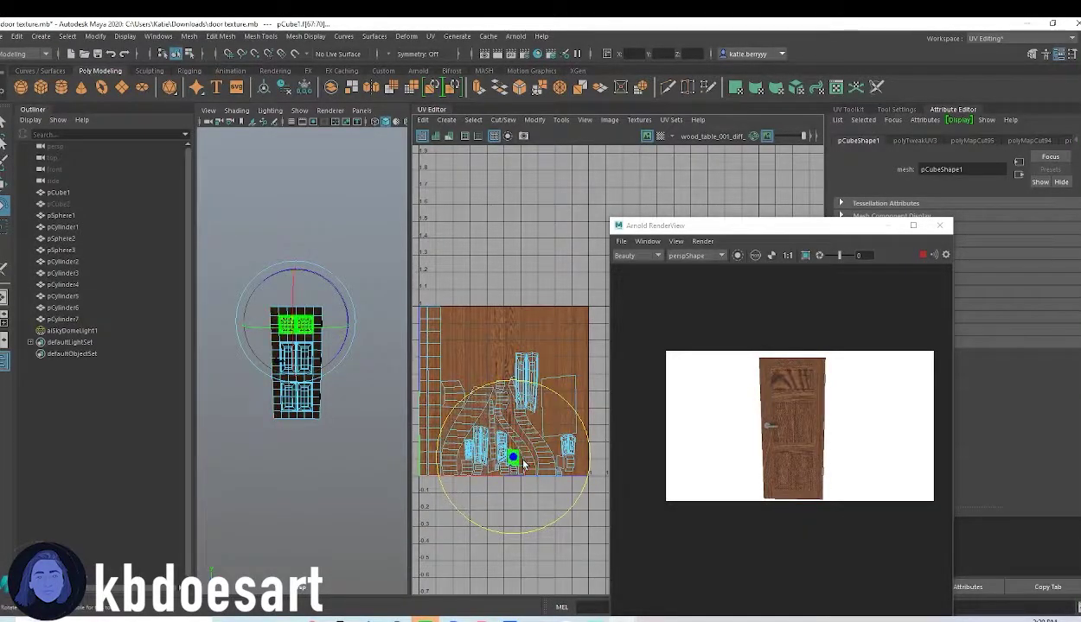
Scale up the top panels' UV shell and move it to the empty upper wood area beside the long vertical strips.
key(r)
drag(504, 465, 610, 414)
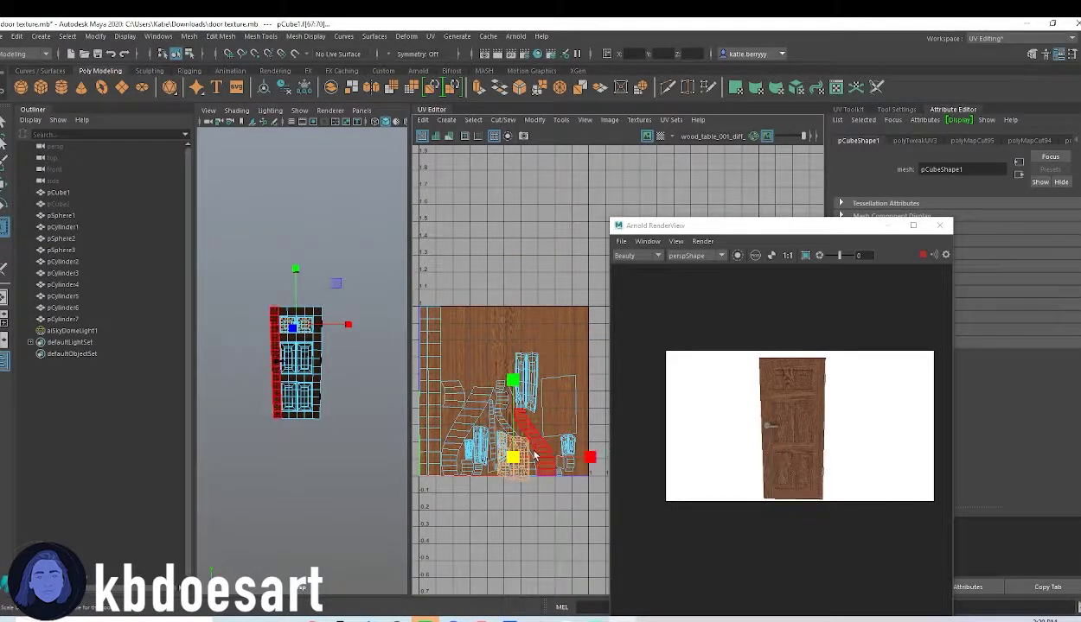
key(w)
drag(513, 458, 462, 335)
Examine how the wood grain runs on both sides of the door in the viewport and the live render.
alt+drag(293, 367, 191, 370)
alt+drag(278, 399, 216, 406)
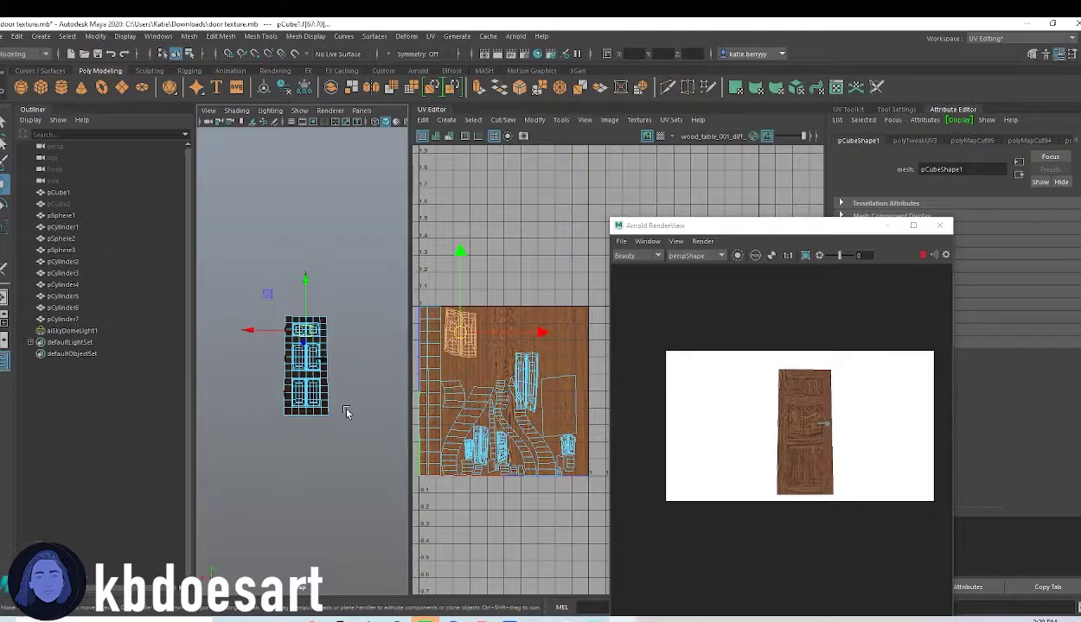
alt+drag(289, 413, 553, 430)
alt+middle_drag(464, 391, 490, 370)
alt+middle_drag(795, 423, 794, 404)
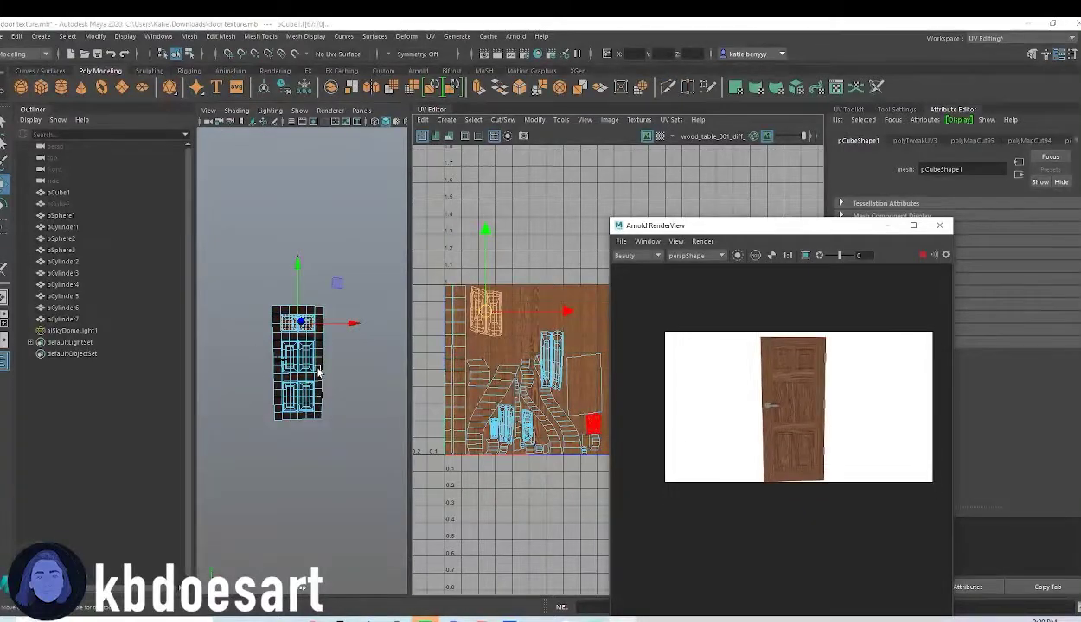
alt+right_drag(318, 367, 403, 370)
scroll(328, 375, down, 5)
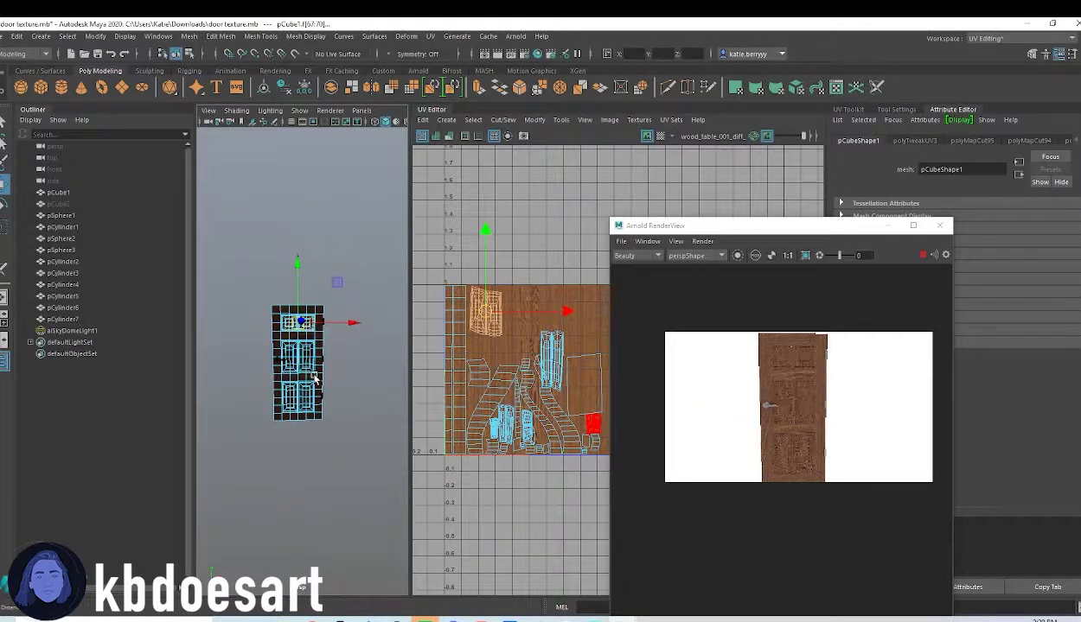
alt+middle_drag(338, 374, 365, 379)
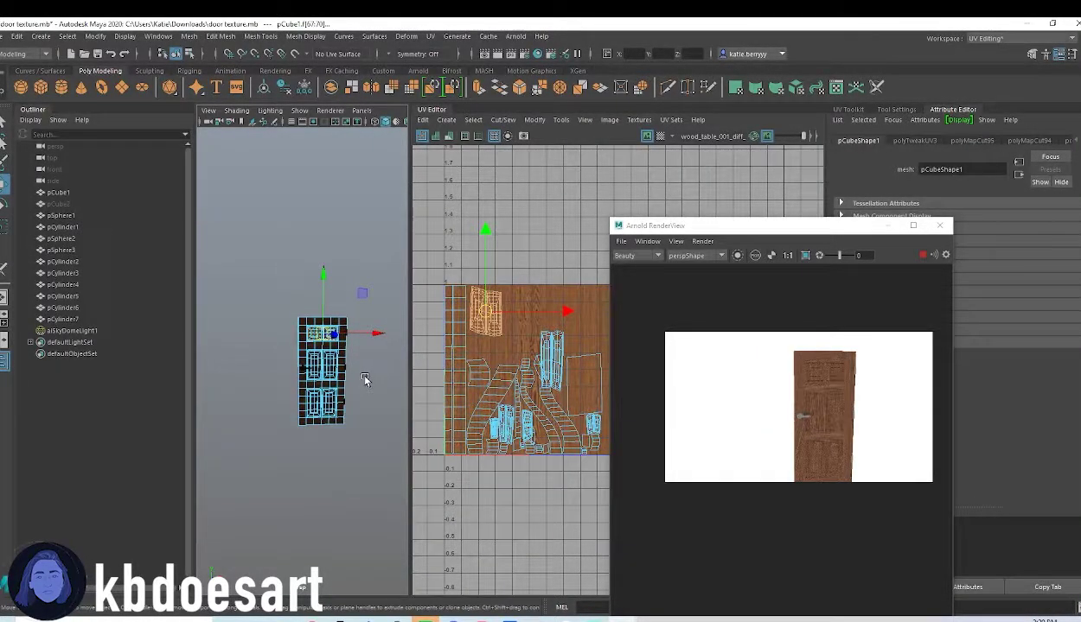
Unhide the door frame, pCube2, and clear the selection.
click(337, 248)
click(77, 202)
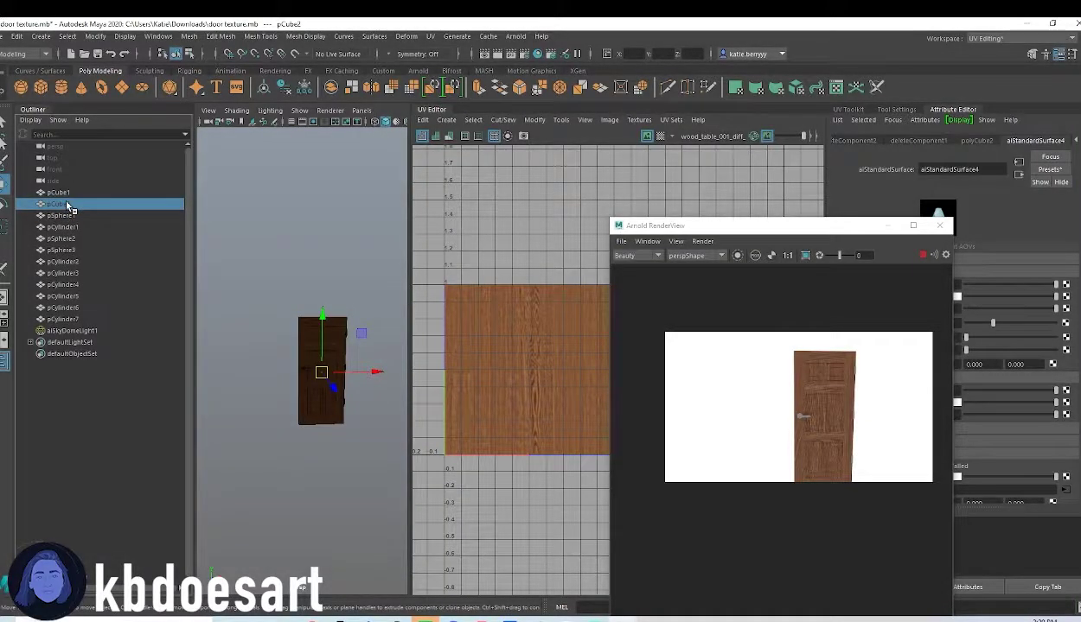
click(325, 301)
alt+middle_drag(364, 378, 344, 379)
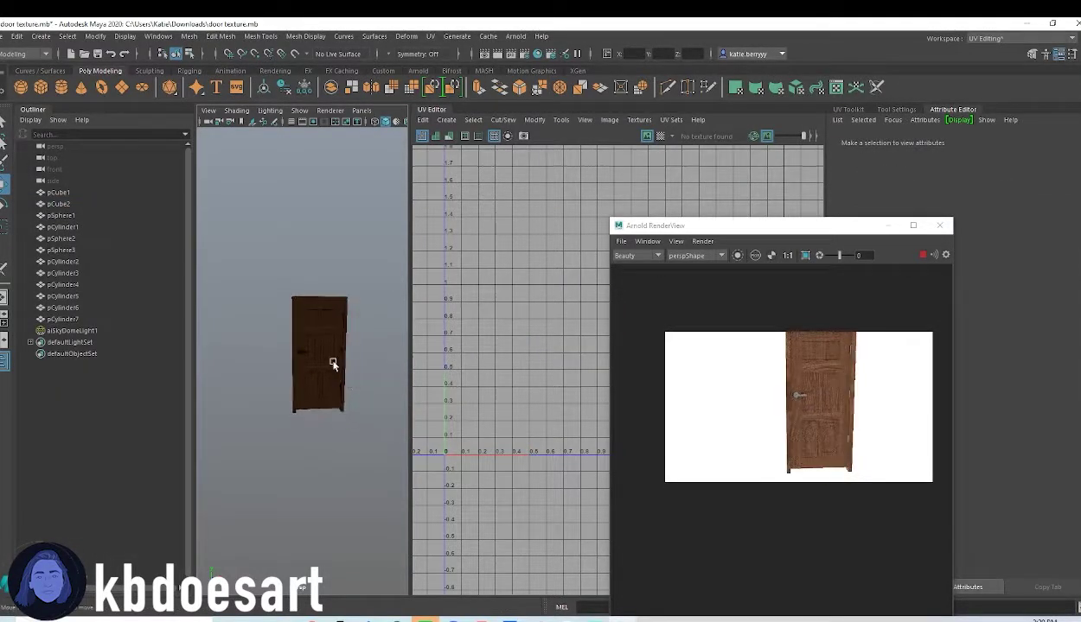
Move the Arnold render window aside, switch the workspace to Maya Classic and enlarge the rendered image.
drag(837, 226, 593, 160)
click(995, 38)
click(974, 47)
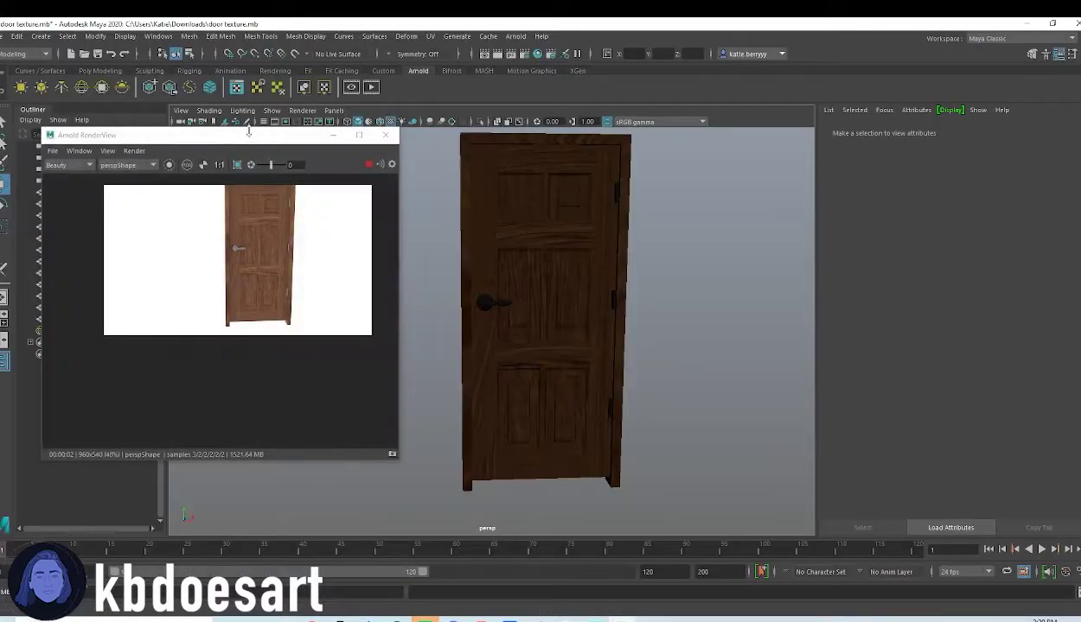
scroll(340, 269, up, 4)
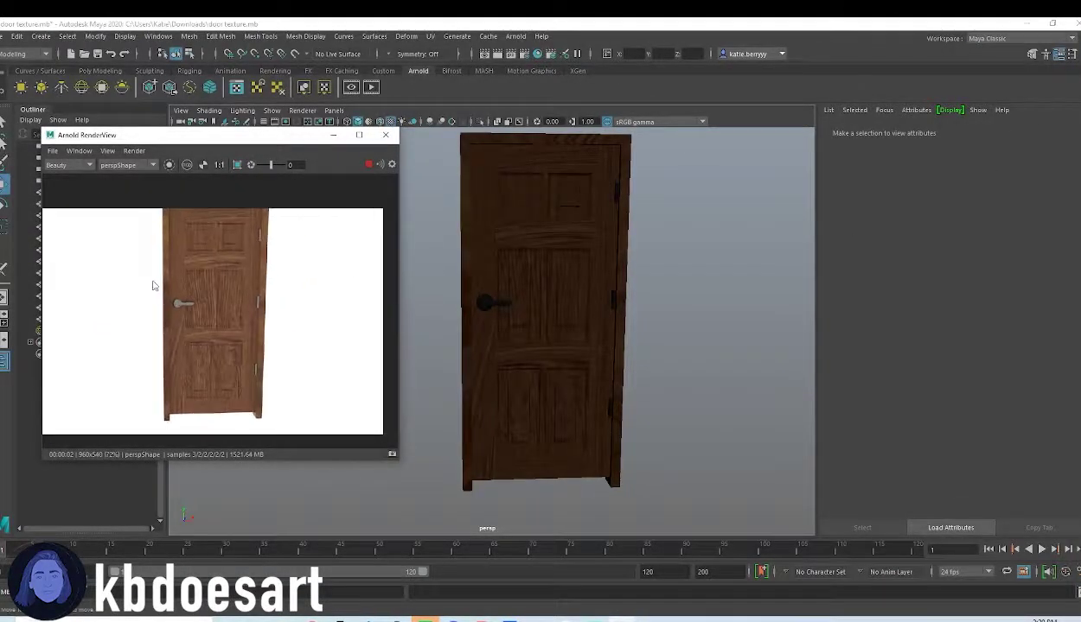
Raise the door handle material's metalness to about 0.987 and lighten its base color to a value of about 0.643.
click(494, 307)
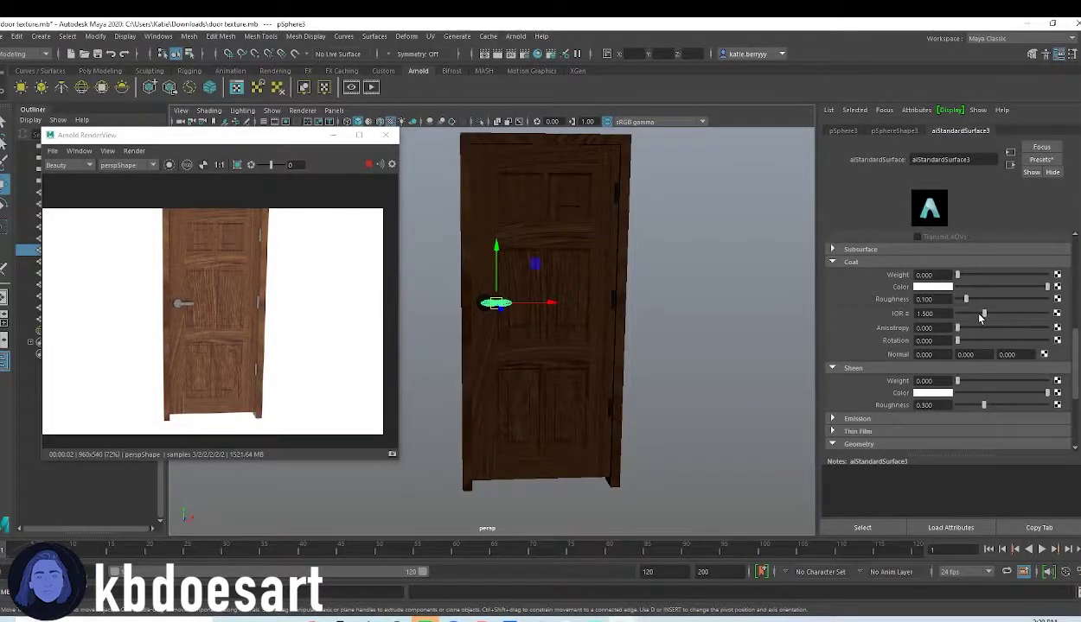
scroll(988, 337, up, 5)
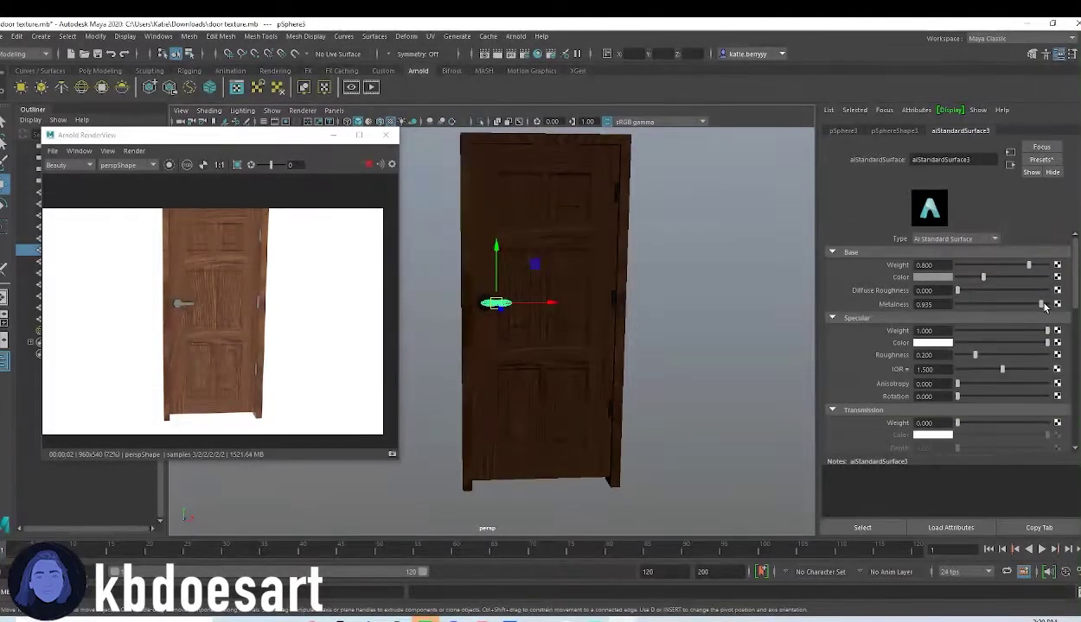
drag(1044, 306, 1044, 306)
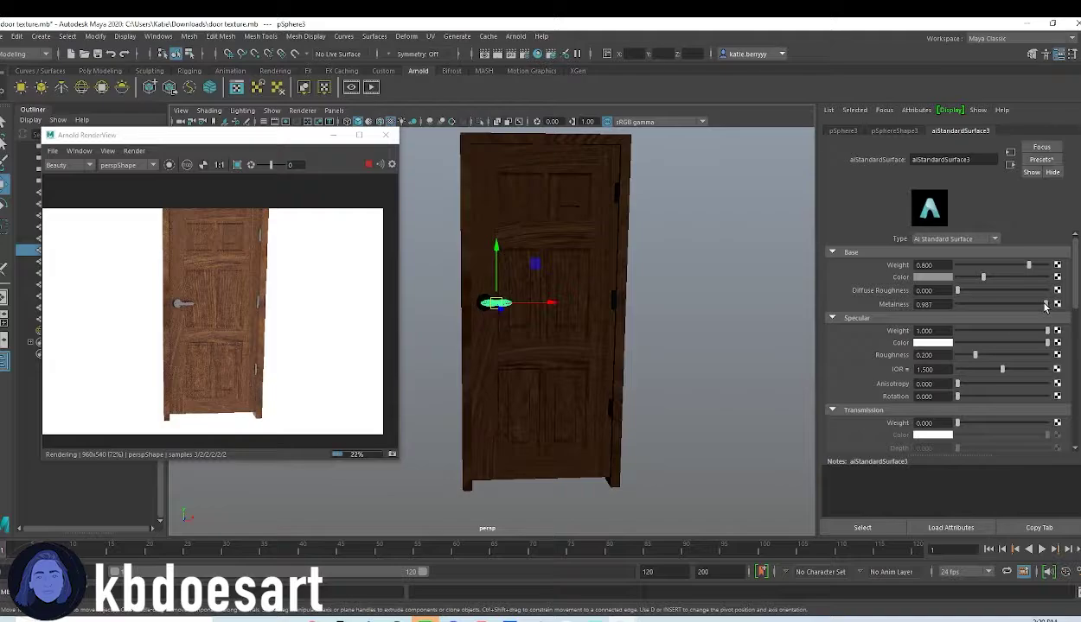
click(921, 275)
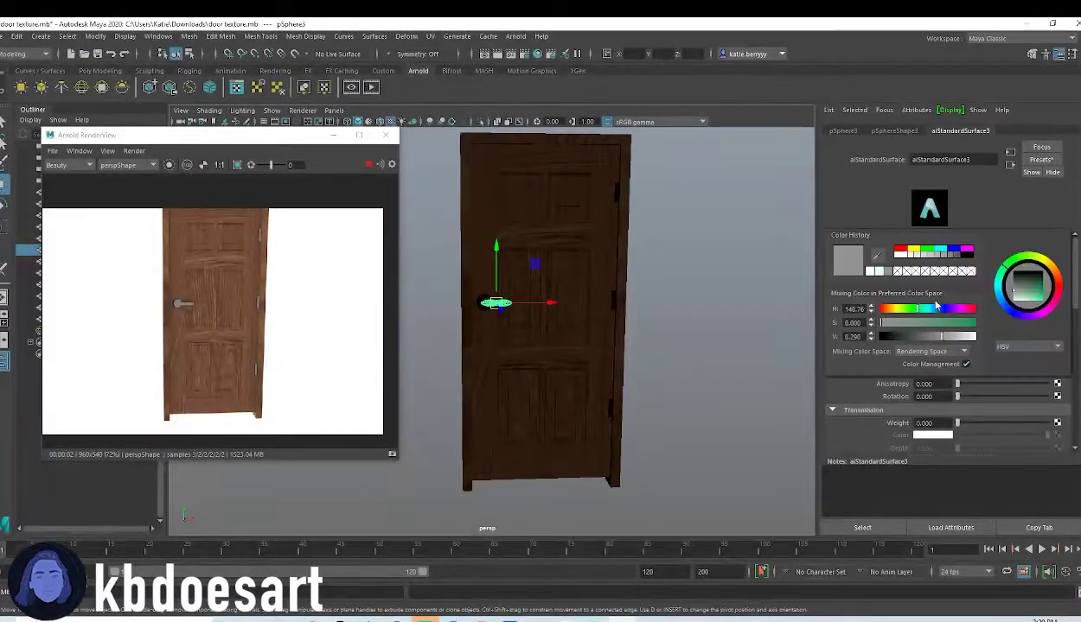
drag(948, 338, 962, 341)
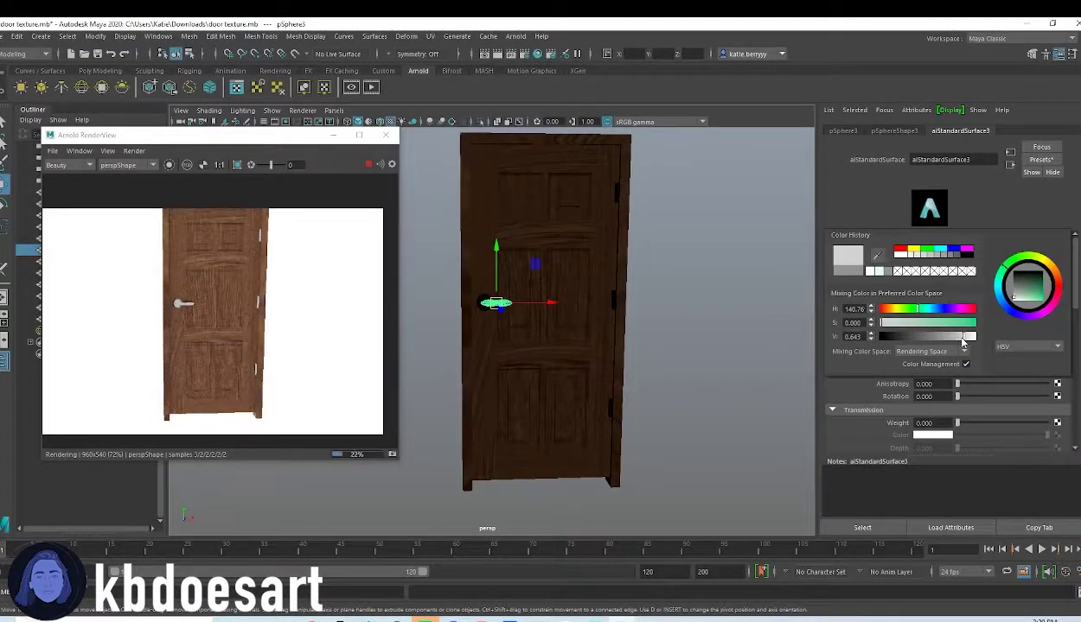
Set the door handle material's metalness to about 0.727.
alt+drag(535, 345, 673, 367)
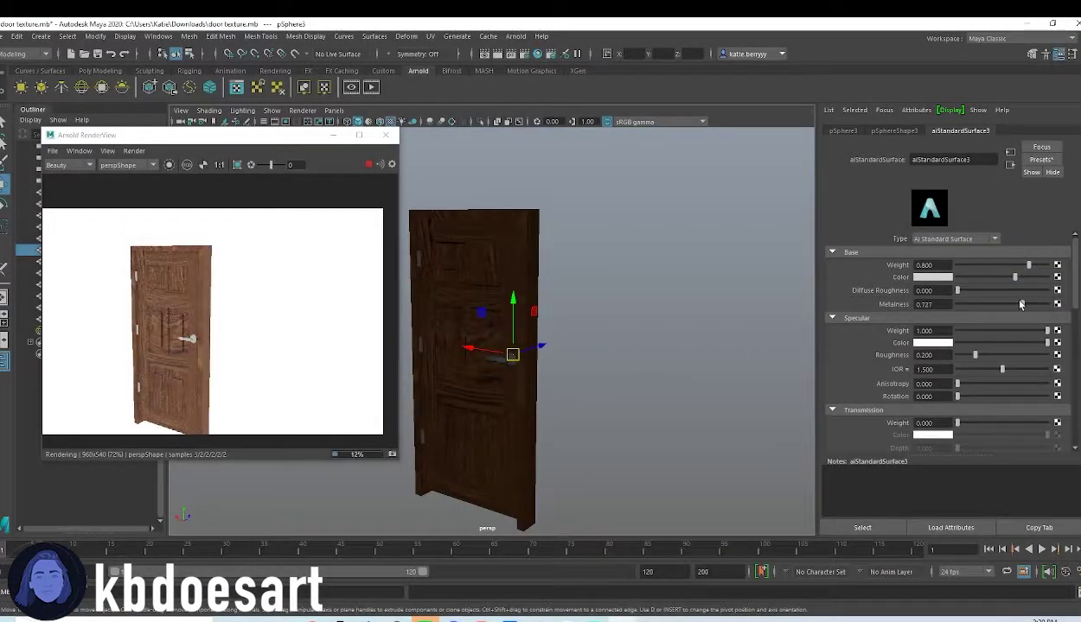
drag(984, 293, 956, 296)
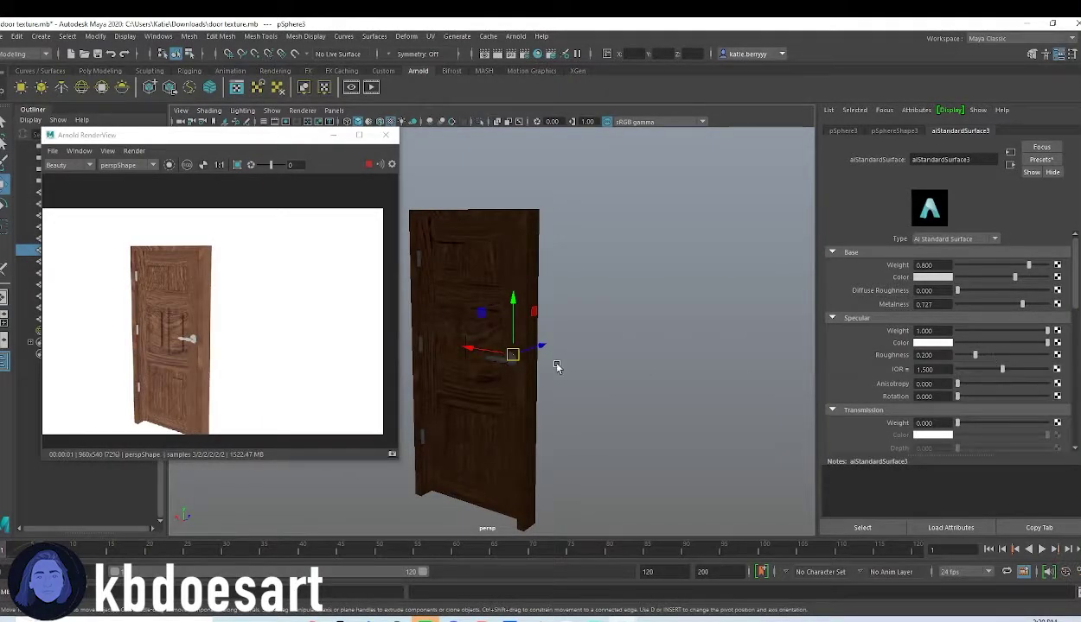
alt+drag(490, 364, 645, 339)
Create a polygon plane, scale it up into a wide floor and move it down to the base of the door.
click(101, 71)
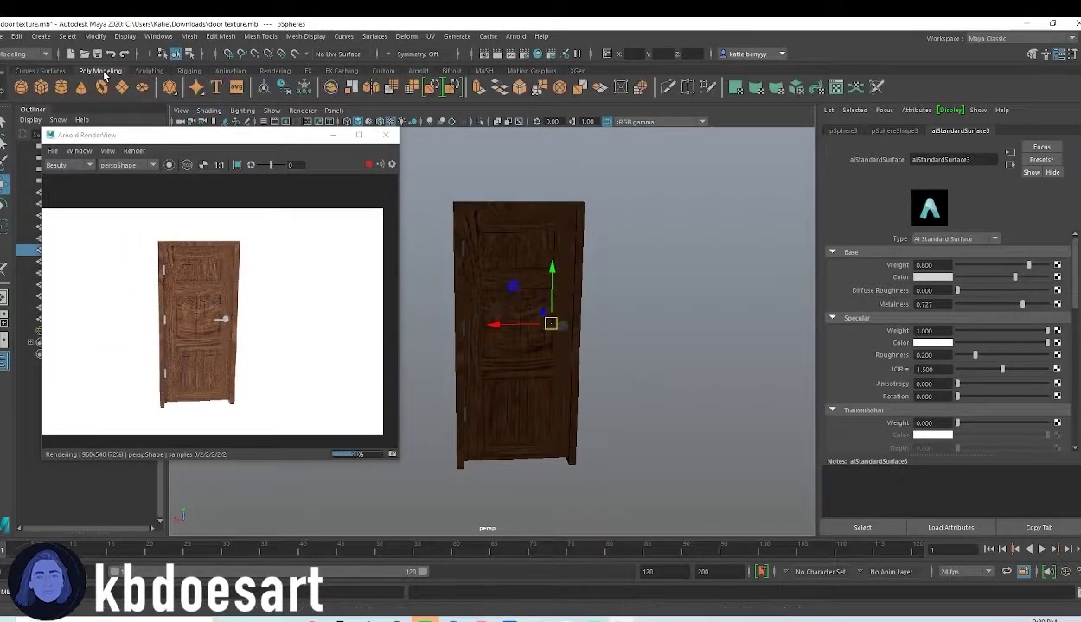
click(463, 279)
key(r)
drag(518, 340, 910, 321)
drag(518, 340, 596, 337)
key(w)
drag(521, 296, 562, 424)
Assign a new aiStandardSurface material to the floor plane and map a Checker texture to its base color.
right_drag(616, 324, 613, 606)
click(483, 446)
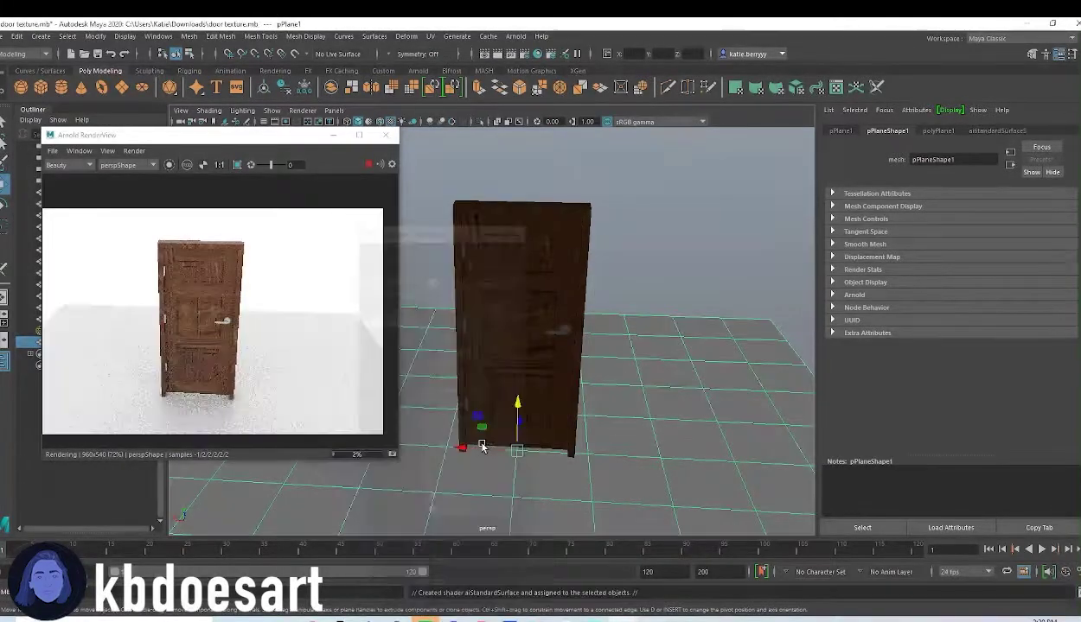
click(1056, 278)
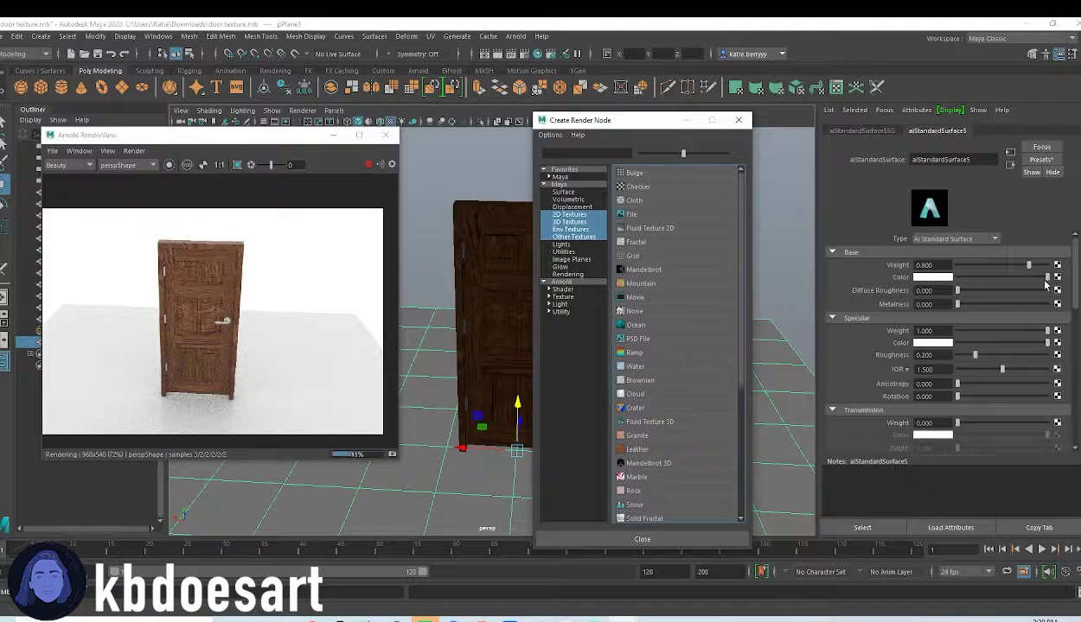
click(638, 187)
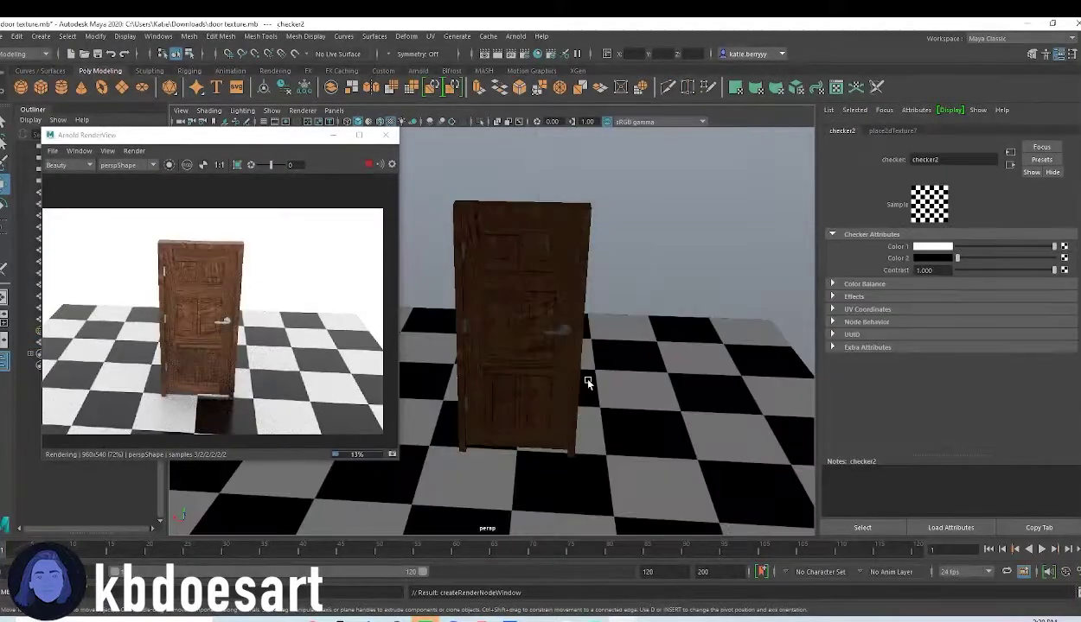
Scale up the checkered floor plane further around the door.
alt+drag(586, 382, 717, 378)
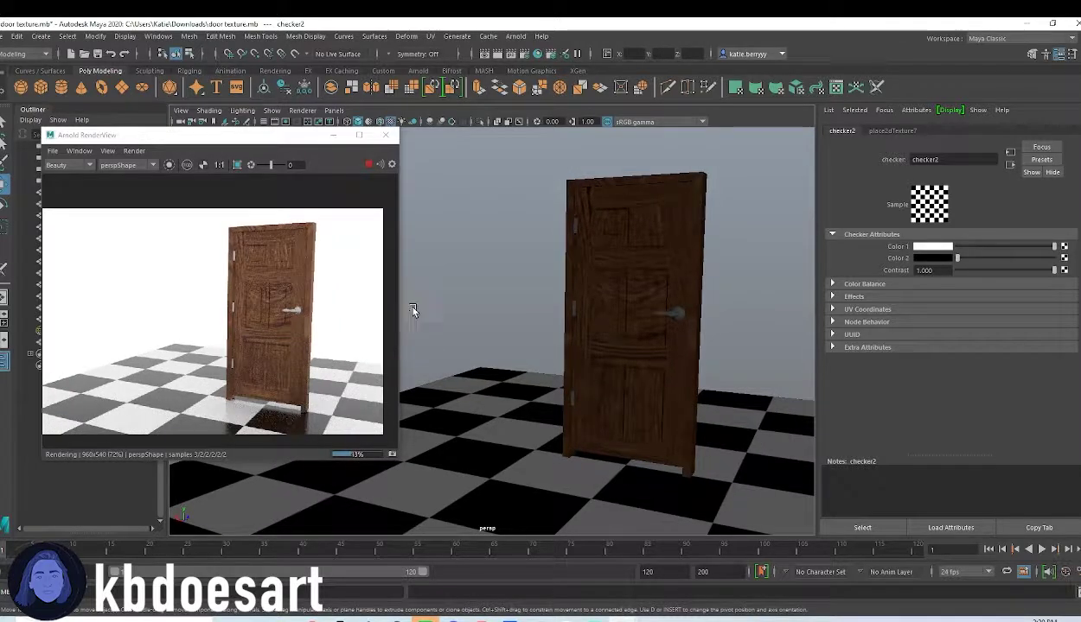
alt+drag(486, 402, 516, 408)
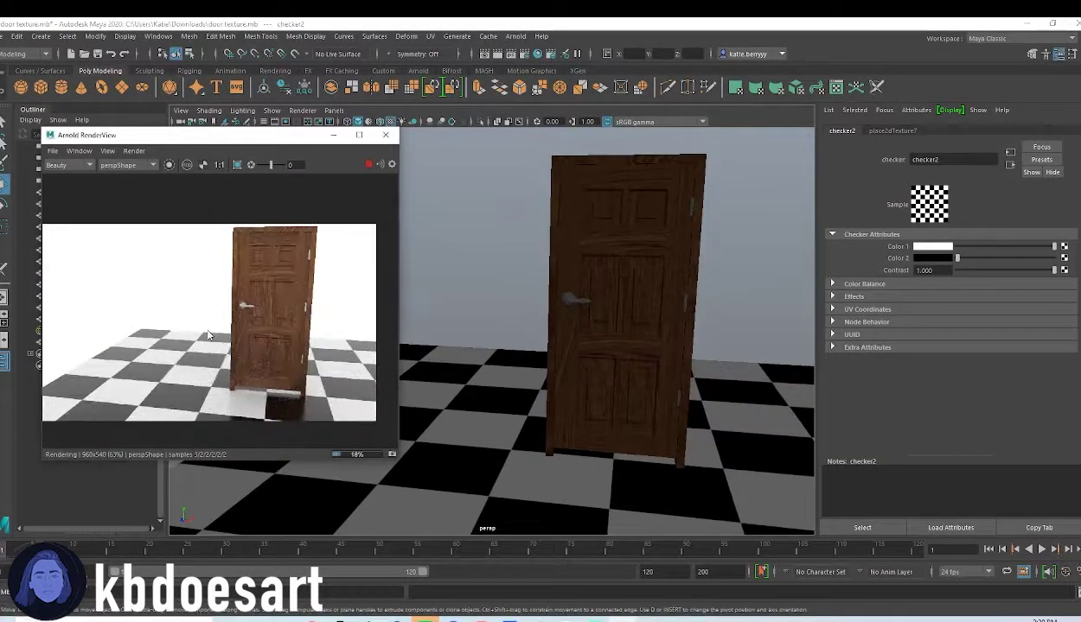
scroll(232, 354, down, 2)
alt+drag(647, 406, 694, 449)
click(481, 480)
key(r)
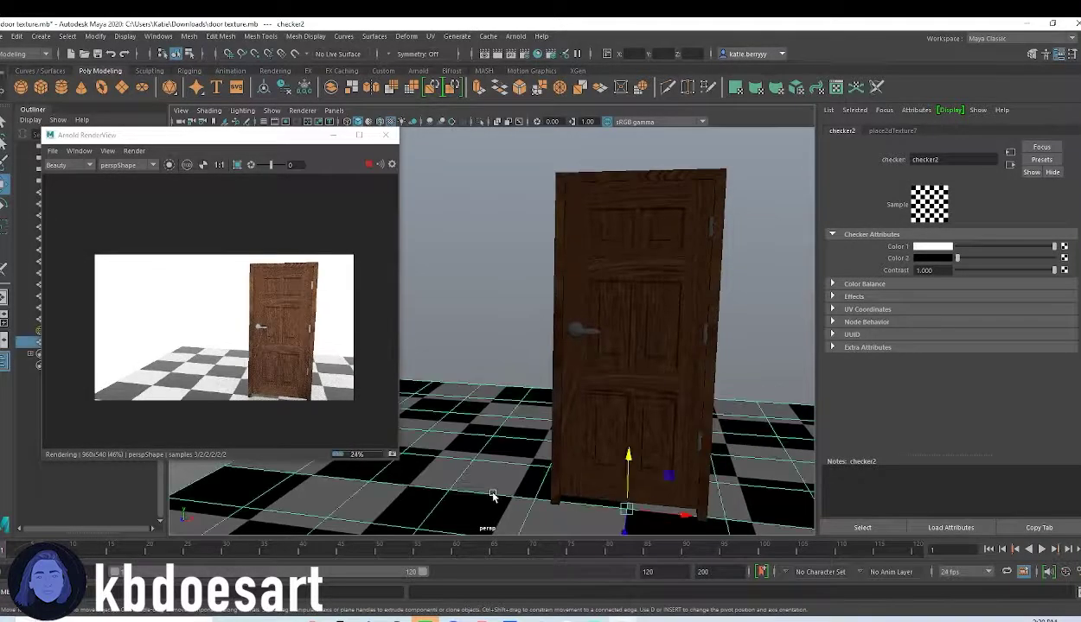
drag(629, 516, 849, 465)
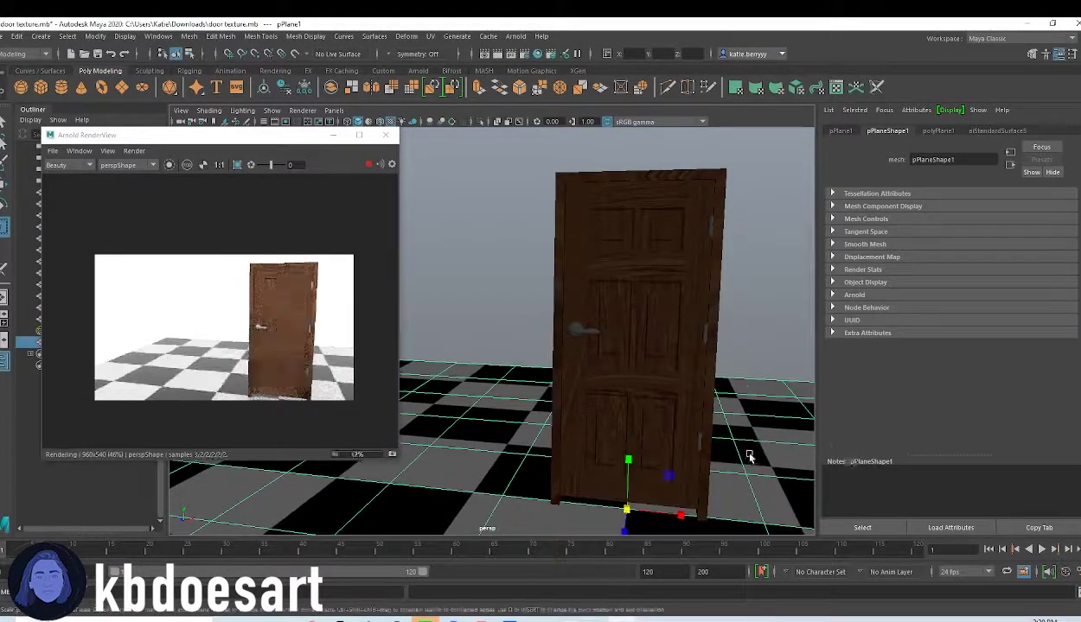